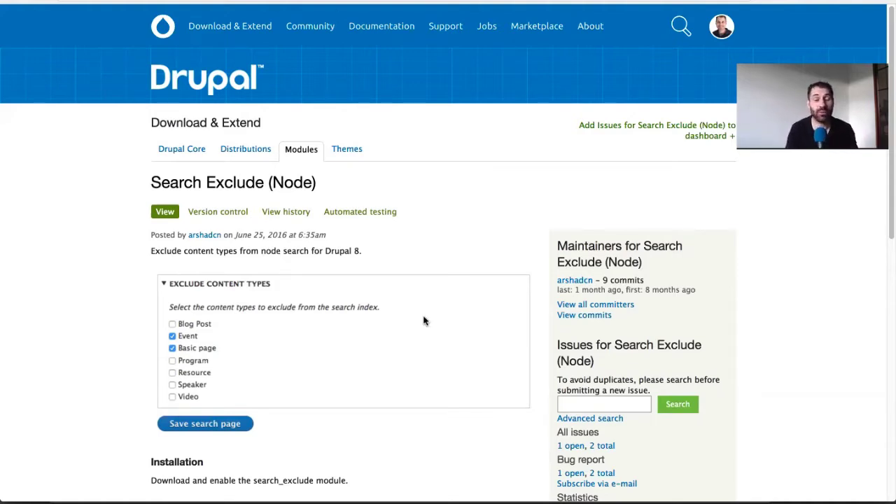
Step: Review the project pages of the Search Exclude (Node) and Search exclude nid modules, including their available downloads
{"action": "scroll", "coordinate": [424, 326], "scroll_direction": "down", "scroll_amount": 6}
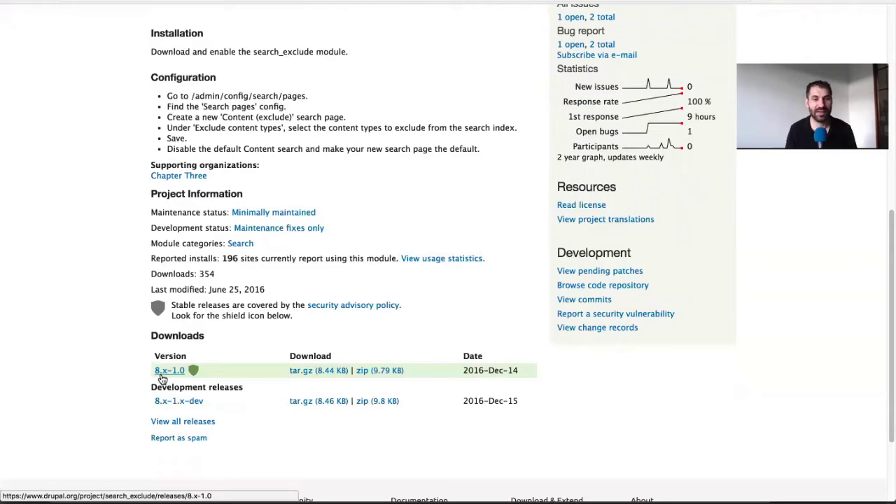
{"action": "scroll", "coordinate": [222, 306], "scroll_direction": "up", "scroll_amount": 5}
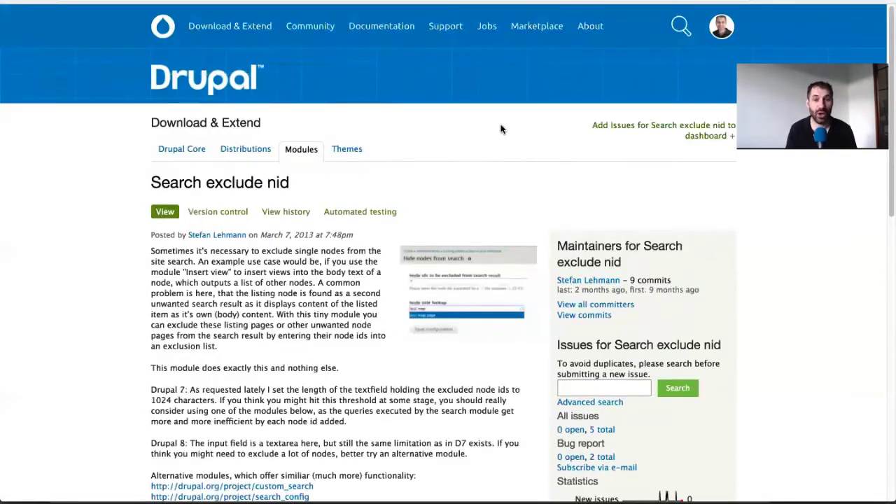
{"action": "scroll", "coordinate": [502, 194], "scroll_direction": "down", "scroll_amount": 1}
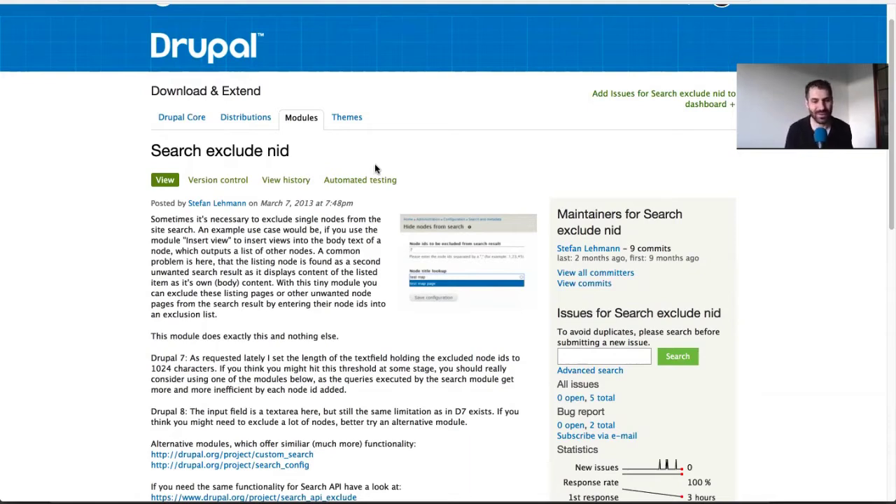
{"action": "scroll", "coordinate": [376, 168], "scroll_direction": "down", "scroll_amount": 10}
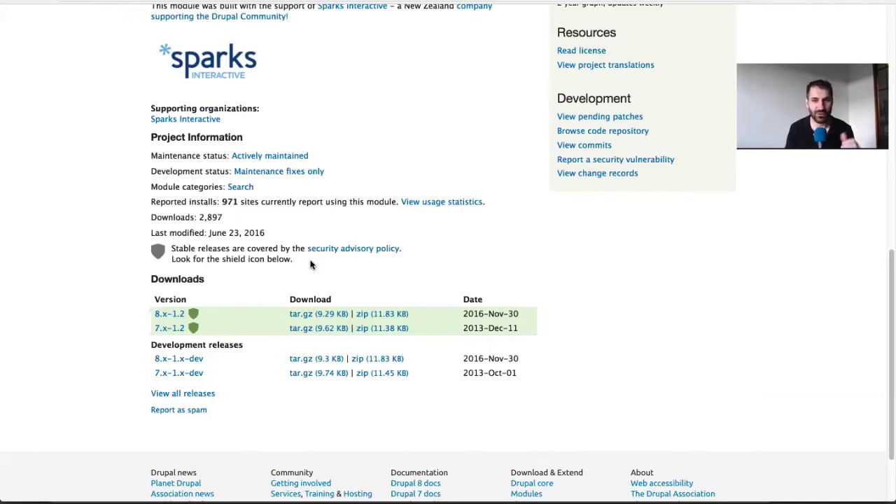
{"action": "scroll", "coordinate": [312, 264], "scroll_direction": "up", "scroll_amount": 7}
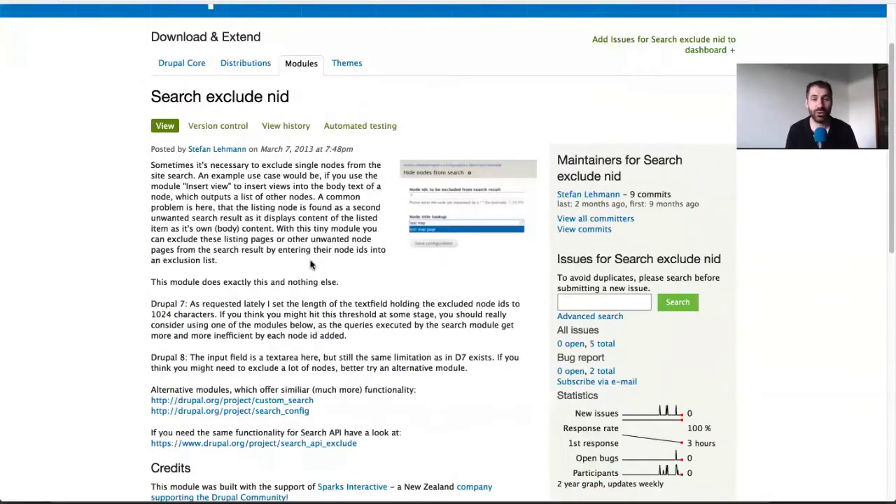
{"action": "scroll", "coordinate": [311, 265], "scroll_direction": "up", "scroll_amount": 2}
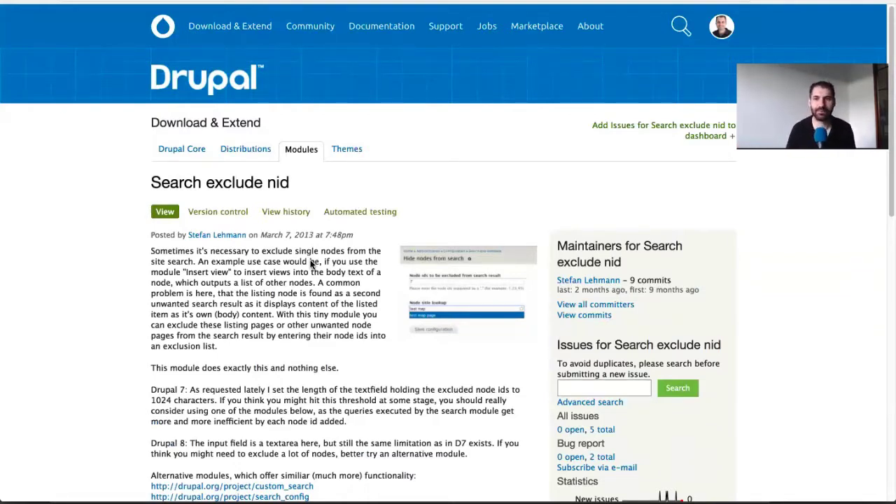
Step: Review the Search API attachments project page, covering its available releases and the supported extraction methods such as Acquia Search
{"action": "key", "text": "ctrl+Tab"}
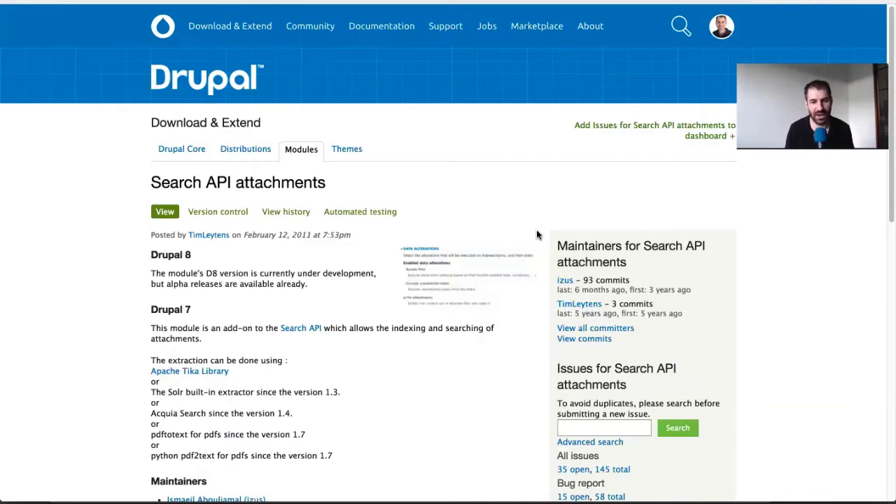
{"action": "scroll", "coordinate": [539, 238], "scroll_direction": "down", "scroll_amount": 1}
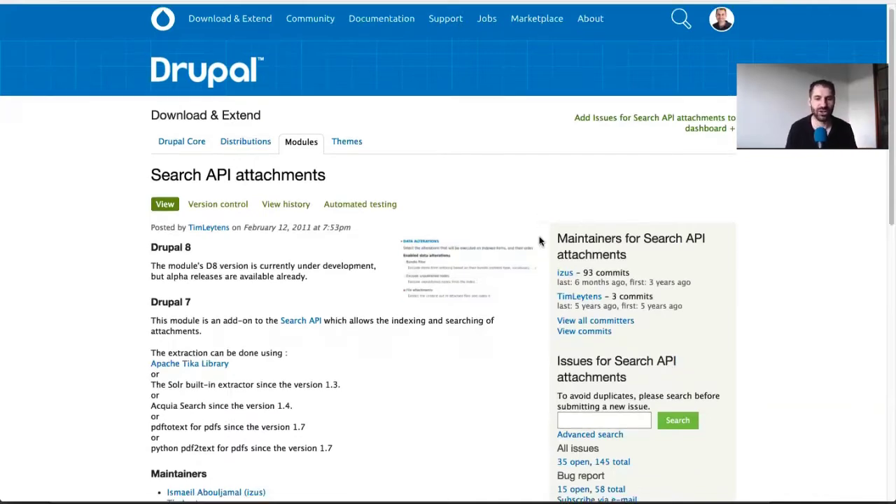
{"action": "scroll", "coordinate": [539, 242], "scroll_direction": "down", "scroll_amount": 1}
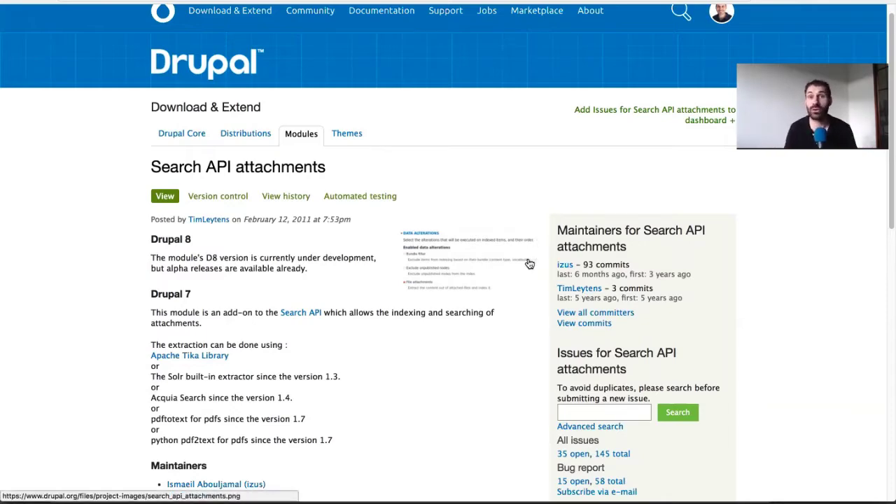
{"action": "scroll", "coordinate": [530, 264], "scroll_direction": "down", "scroll_amount": 3}
{"action": "scroll", "coordinate": [530, 264], "scroll_direction": "down", "scroll_amount": 4}
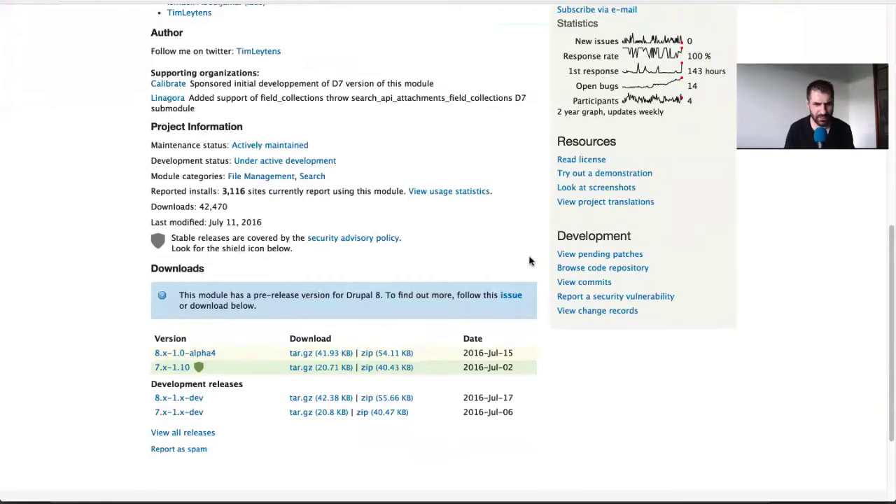
{"action": "scroll", "coordinate": [267, 334], "scroll_direction": "up", "scroll_amount": 2}
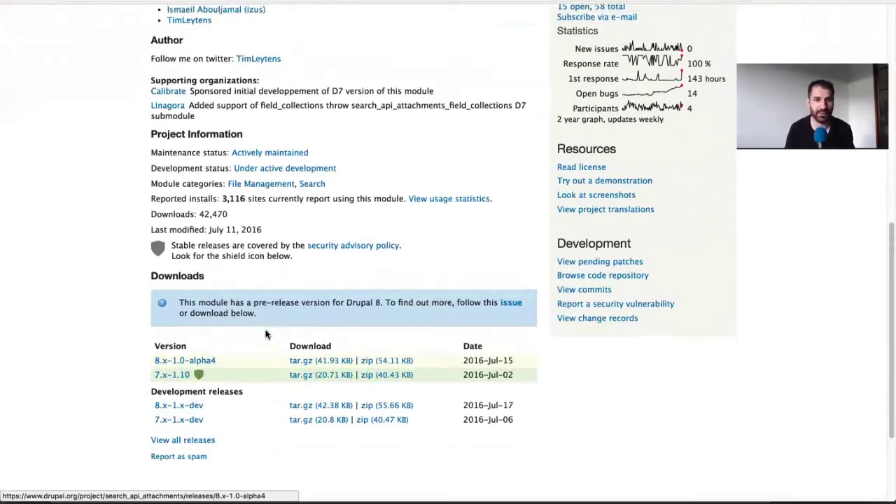
{"action": "scroll", "coordinate": [485, 273], "scroll_direction": "up", "scroll_amount": 3}
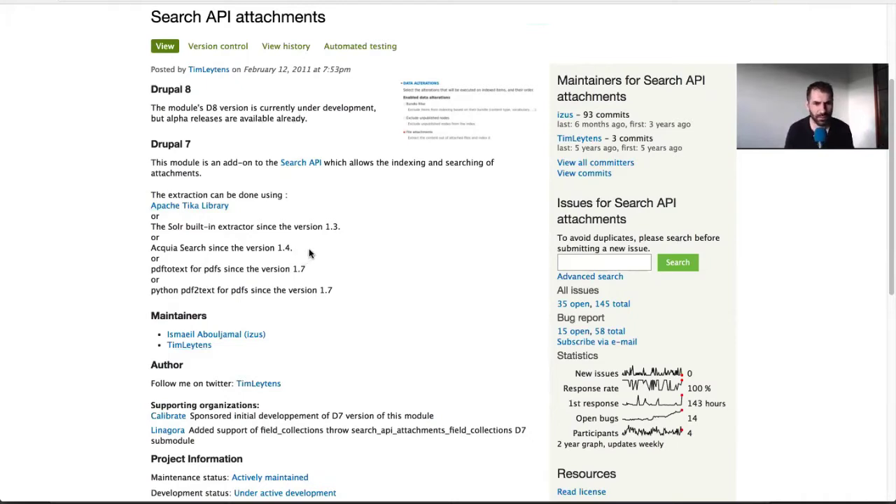
{"action": "left_click_drag", "start_coordinate": [310, 253], "coordinate": [150, 249]}
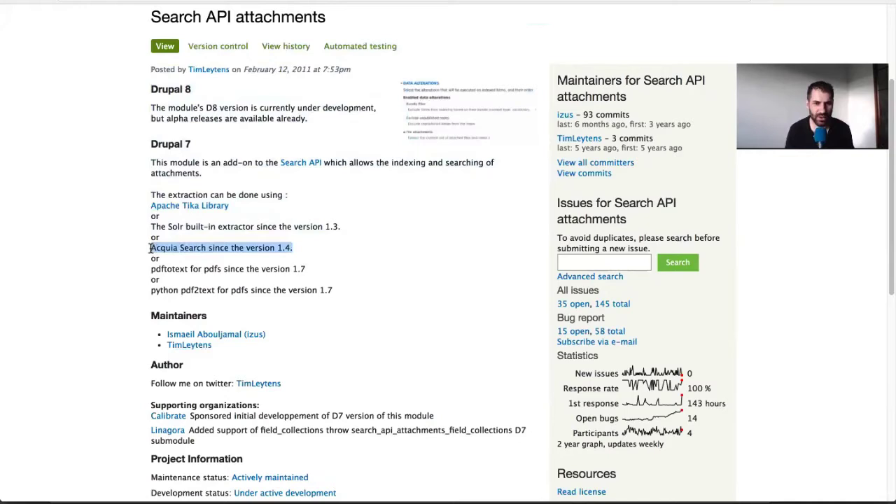
{"action": "left_click", "coordinate": [396, 249]}
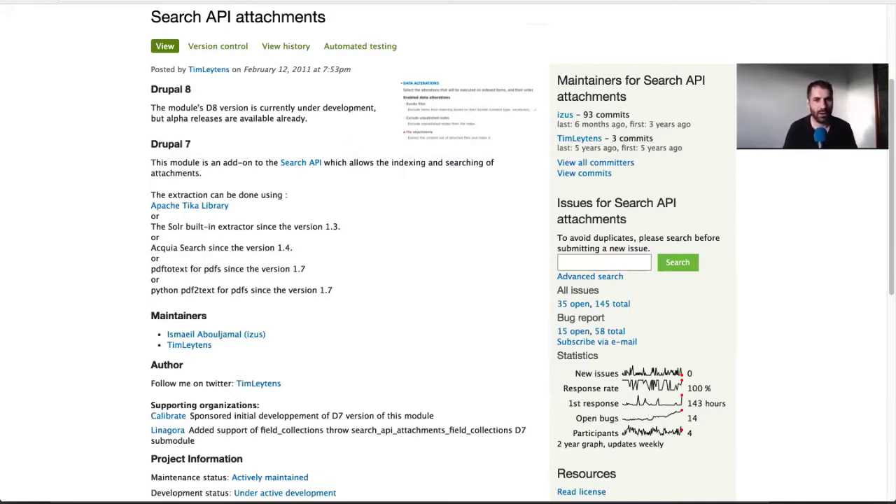
Step: Go to the DEMO slide of the d8-search-webinar presentation and switch to the D8 demo 1 site in Firefox
{"action": "key", "text": "ctrl+Tab"}
{"action": "scroll", "coordinate": [74, 412], "scroll_direction": "down", "scroll_amount": 3}
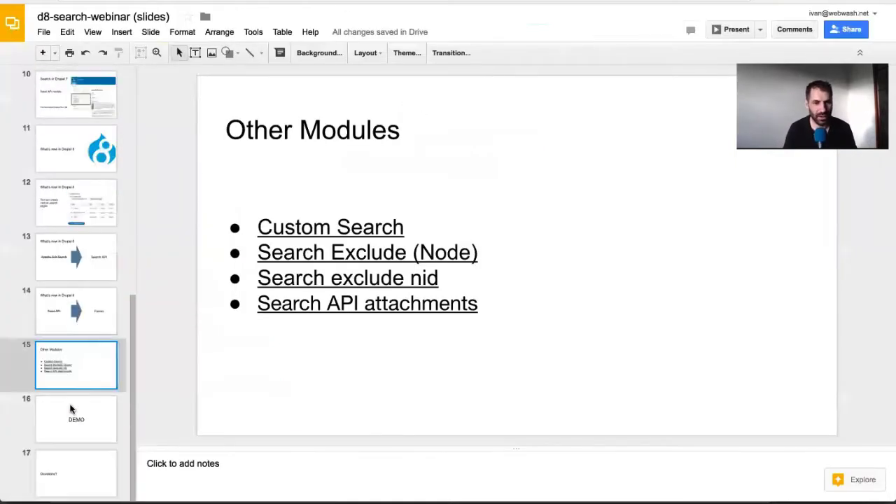
{"action": "left_click", "coordinate": [77, 418]}
{"action": "key", "text": "super+Tab"}
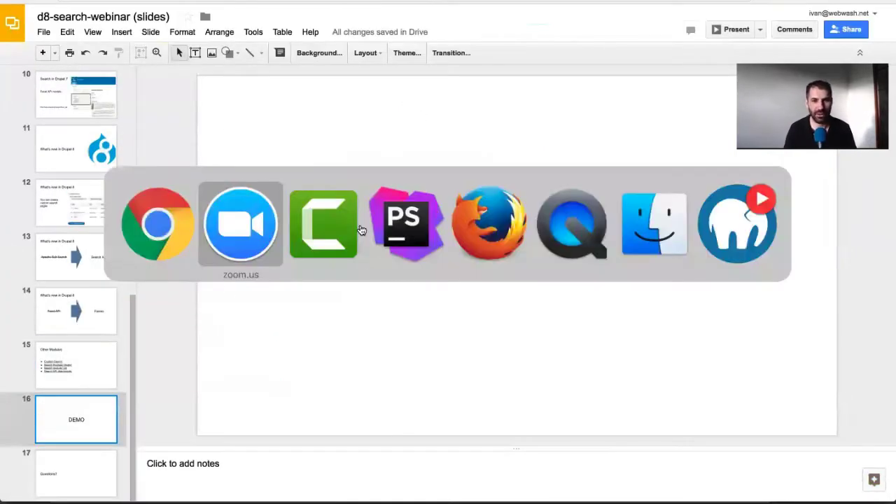
{"action": "key", "text": "super+Tab"}
{"action": "key", "text": "super+Tab"}
{"action": "key", "text": "super+Tab"}
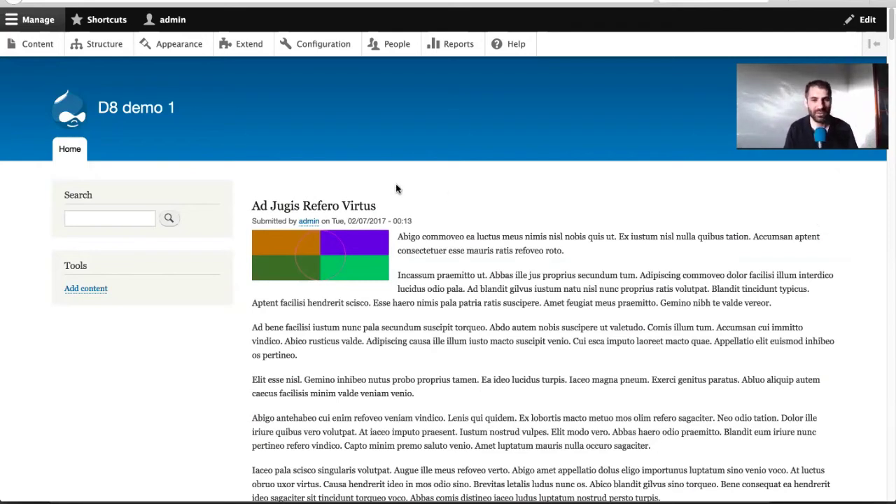
Step: Open the Search pages settings in the site's Search and metadata configuration
{"action": "left_click", "coordinate": [320, 46]}
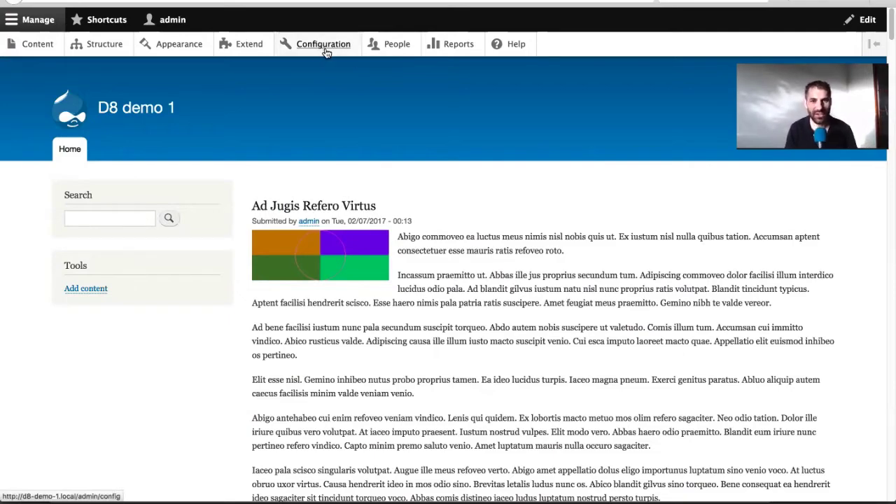
{"action": "scroll", "coordinate": [330, 160], "scroll_direction": "down", "scroll_amount": 8}
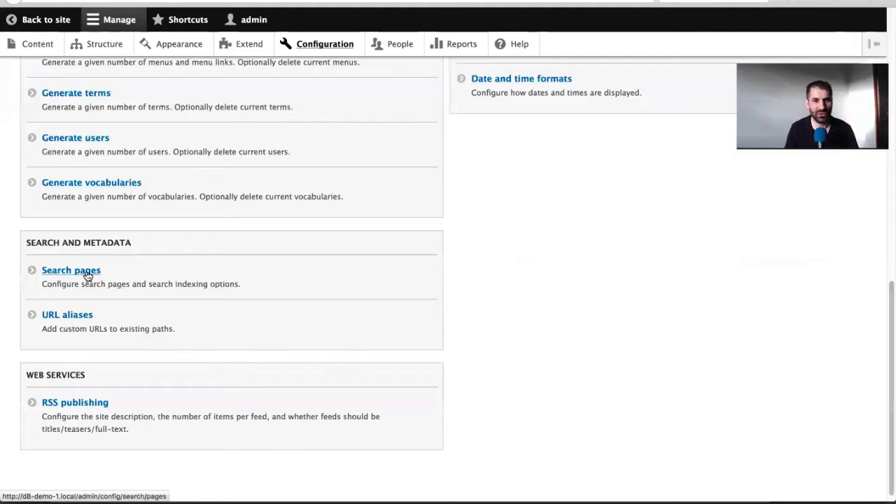
{"action": "left_click", "coordinate": [84, 277]}
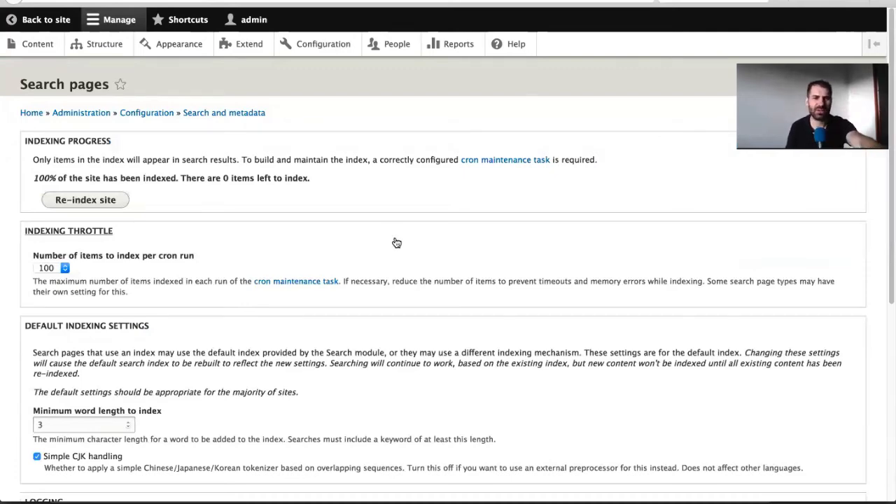
Step: Start a new search page of type Content and fill in the label "Site" and the path "site"
{"action": "scroll", "coordinate": [397, 243], "scroll_direction": "down", "scroll_amount": 5}
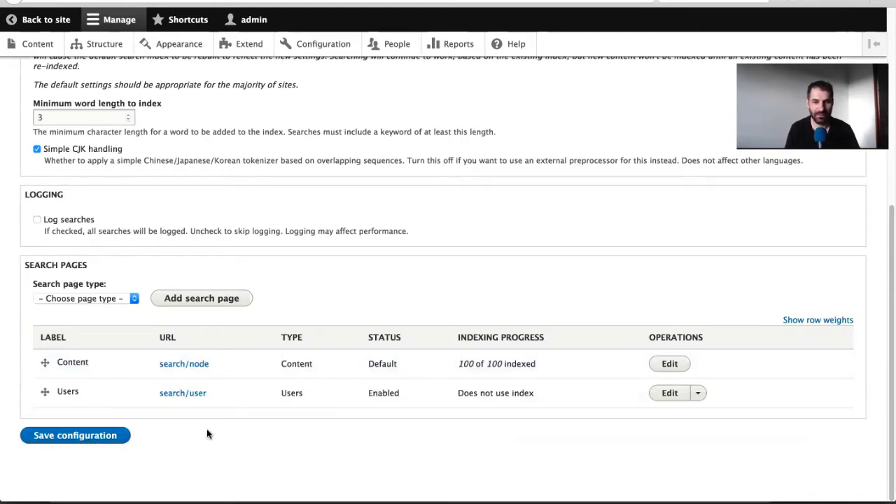
{"action": "left_click", "coordinate": [90, 298]}
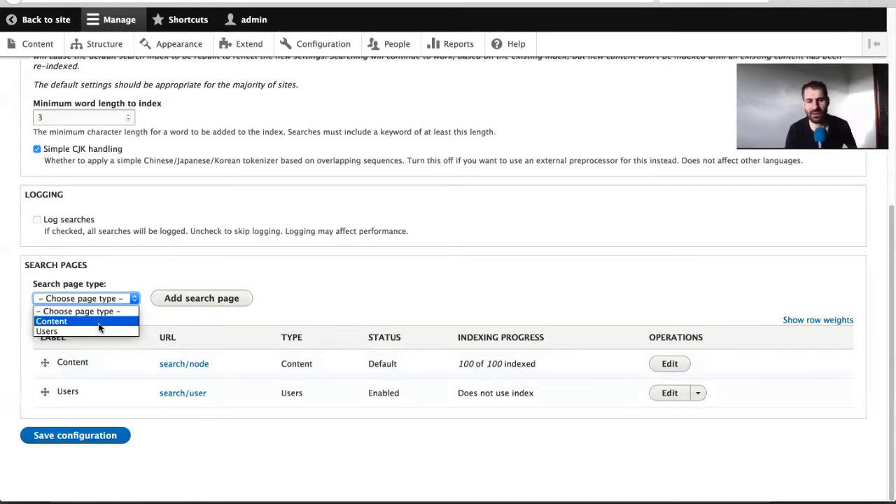
{"action": "left_click", "coordinate": [98, 323]}
{"action": "left_click", "coordinate": [187, 303]}
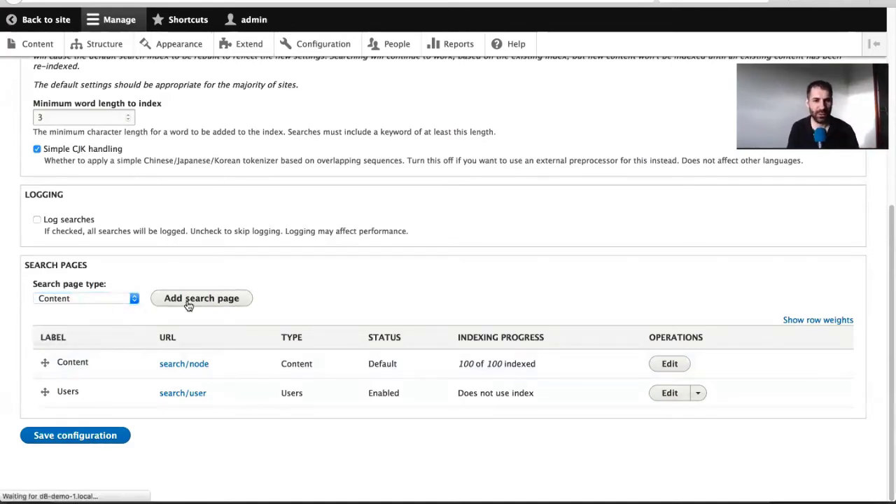
{"action": "double_click", "coordinate": [63, 152]}
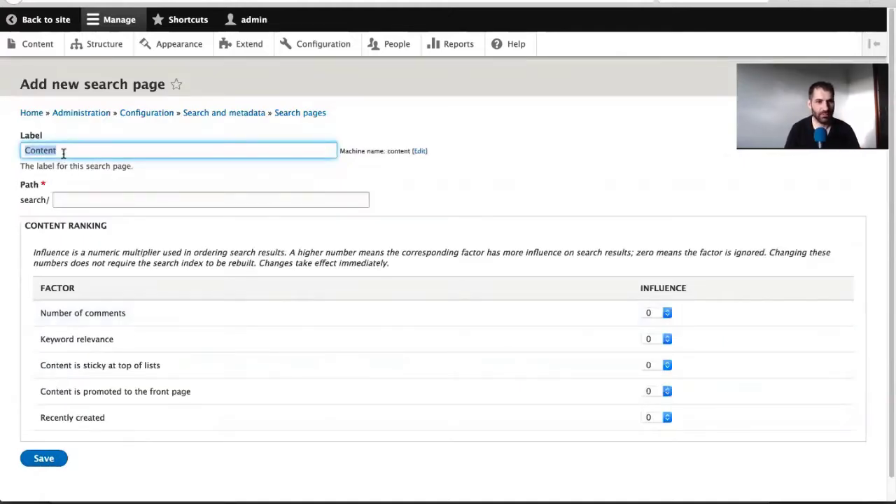
{"action": "type", "text": "Site"}
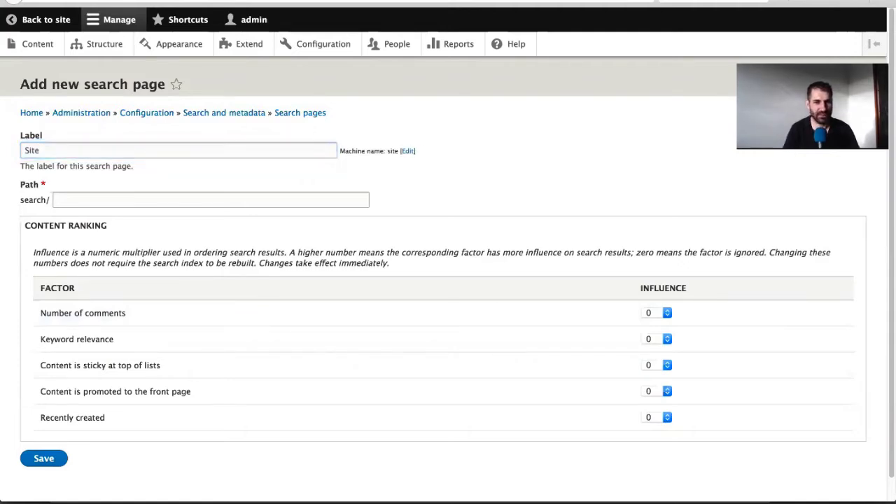
{"action": "left_click", "coordinate": [72, 200]}
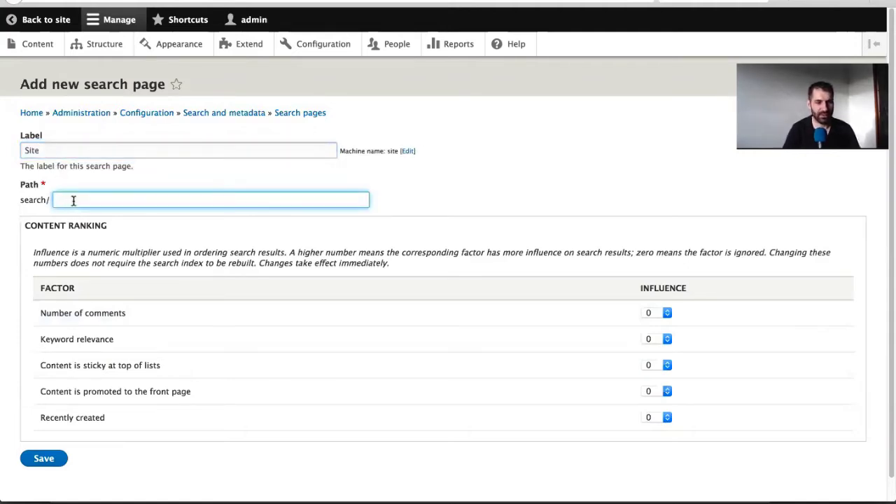
{"action": "type", "text": "site"}
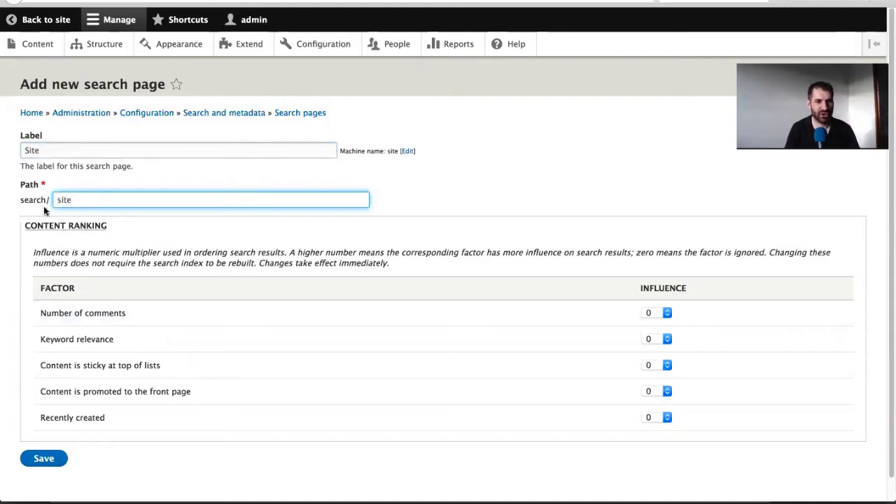
Step: Examine the influence values offered for the Number of comments and Recently created ranking factors
{"action": "scroll", "coordinate": [182, 239], "scroll_direction": "down", "scroll_amount": 1}
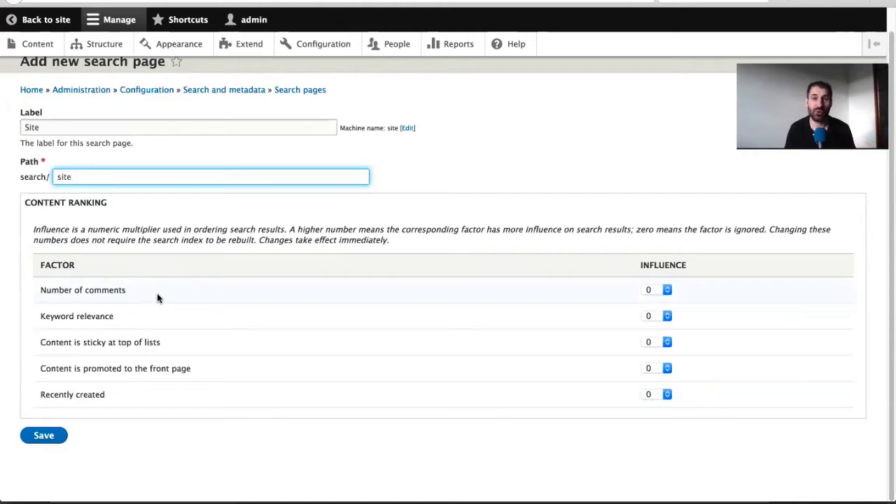
{"action": "left_click", "coordinate": [666, 290]}
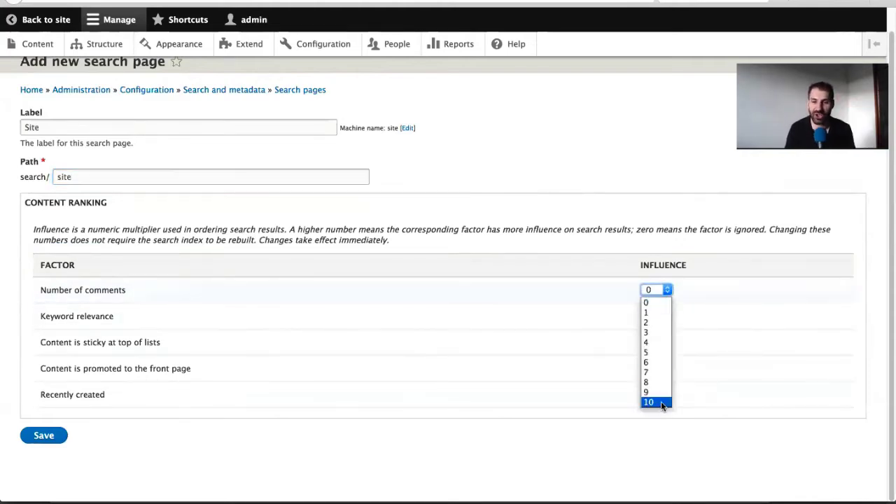
{"action": "left_click", "coordinate": [717, 354]}
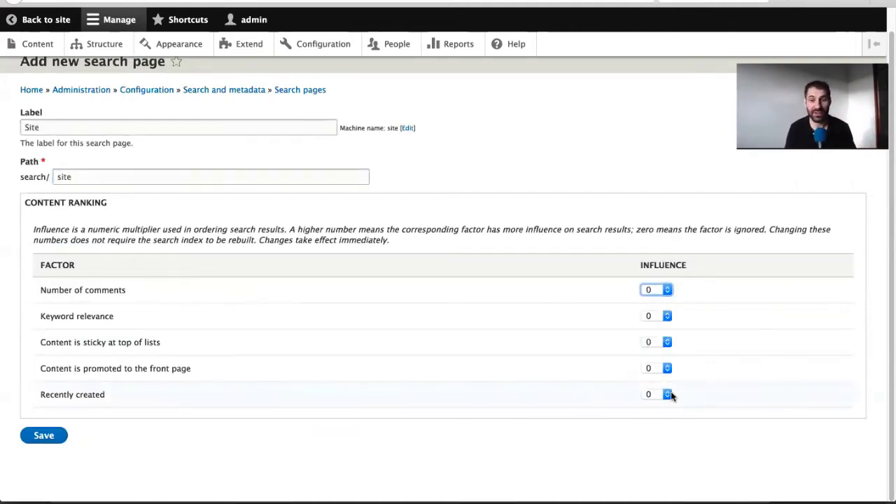
{"action": "left_click", "coordinate": [648, 396]}
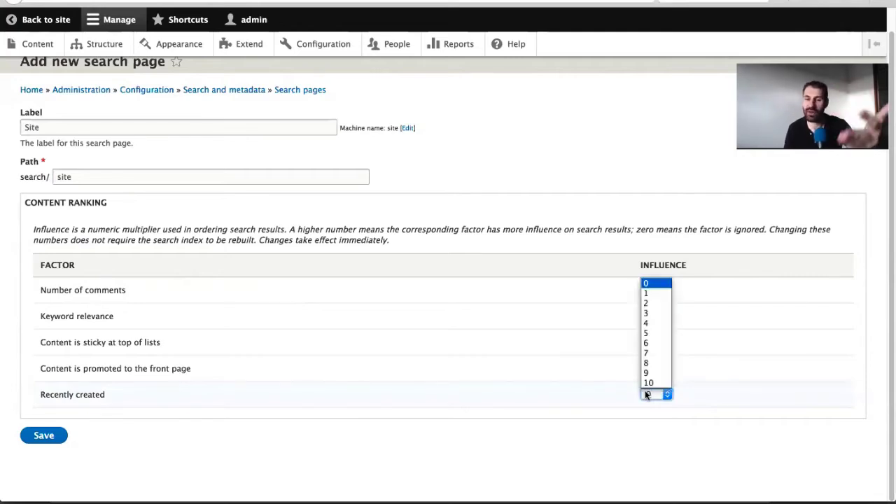
{"action": "left_click", "coordinate": [639, 419]}
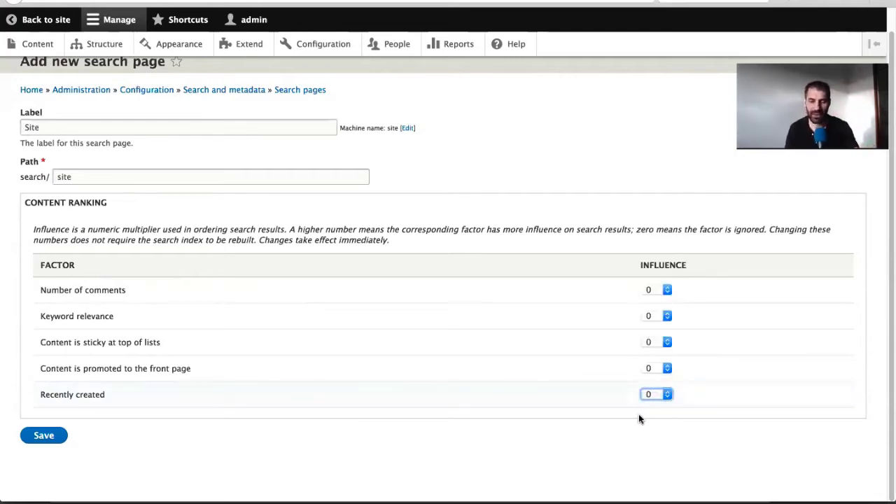
Step: Save the new Site search page and open it at search/site
{"action": "left_click", "coordinate": [57, 436]}
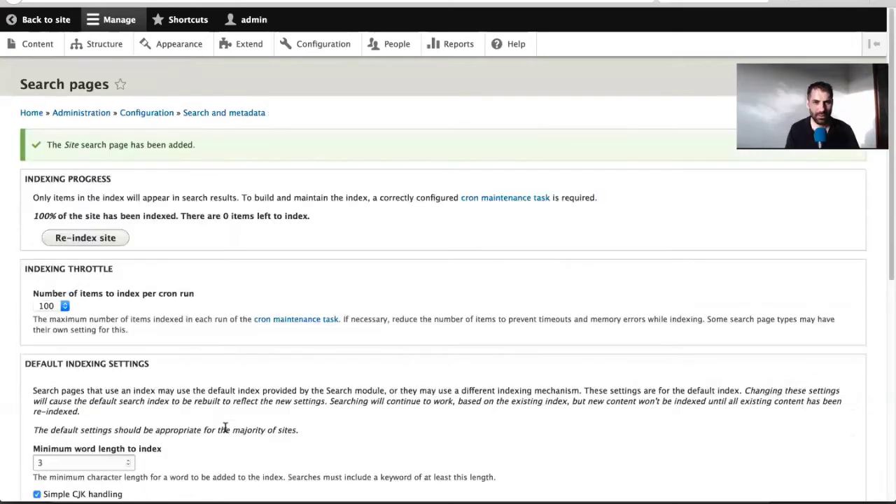
{"action": "scroll", "coordinate": [226, 432], "scroll_direction": "down", "scroll_amount": 10}
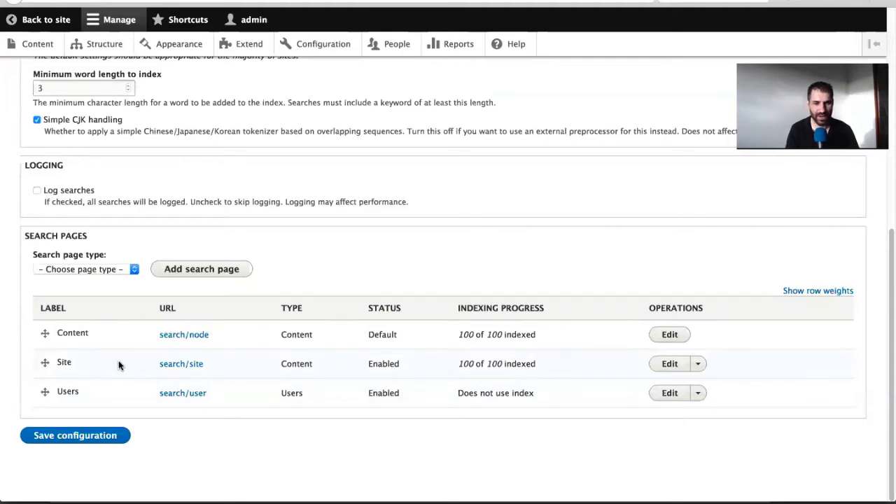
{"action": "left_click", "coordinate": [170, 365]}
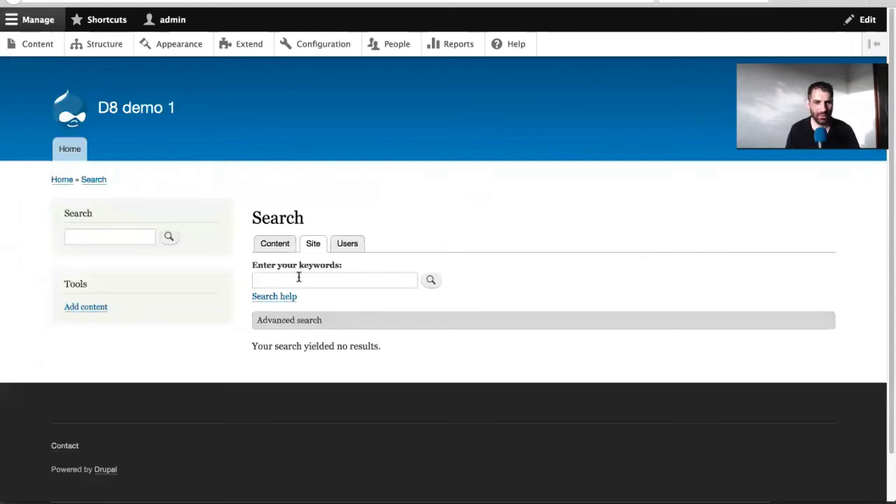
Step: Search the Site search page for "sit" and look through the results
{"action": "type", "text": "sit"}
{"action": "key", "text": "Return"}
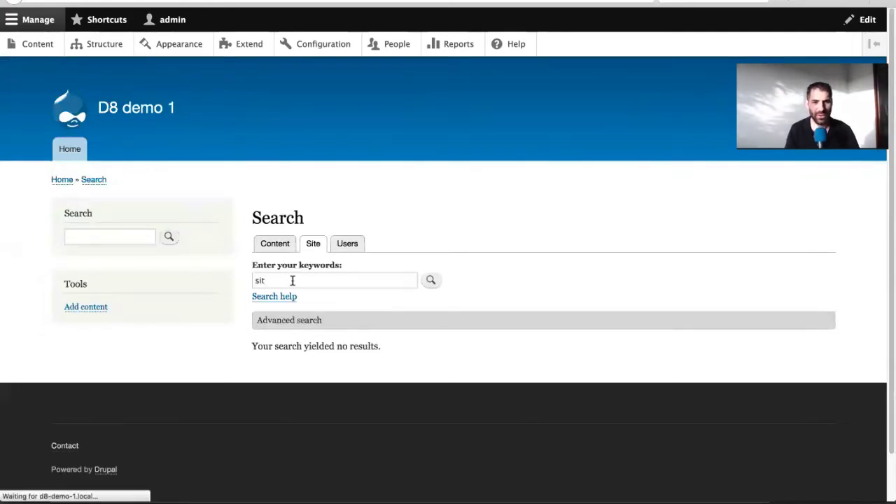
{"action": "scroll", "coordinate": [386, 276], "scroll_direction": "down", "scroll_amount": 10}
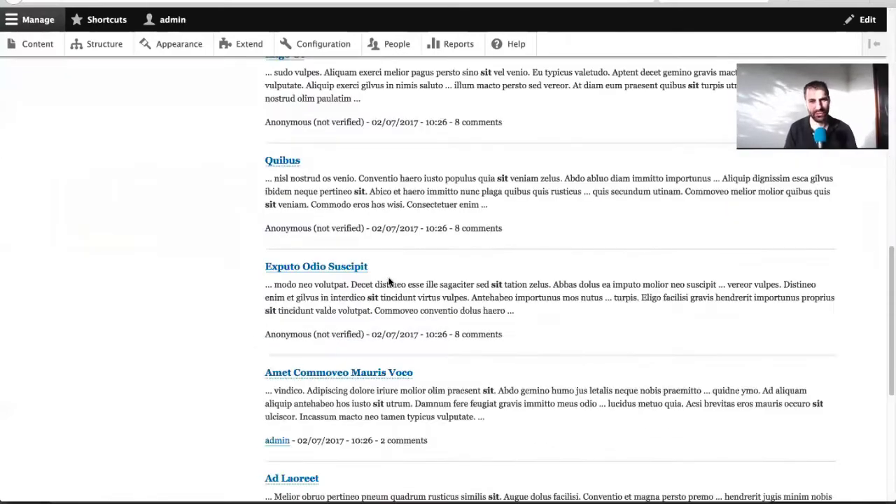
{"action": "scroll", "coordinate": [367, 257], "scroll_direction": "down", "scroll_amount": 5}
{"action": "scroll", "coordinate": [356, 250], "scroll_direction": "up", "scroll_amount": 15}
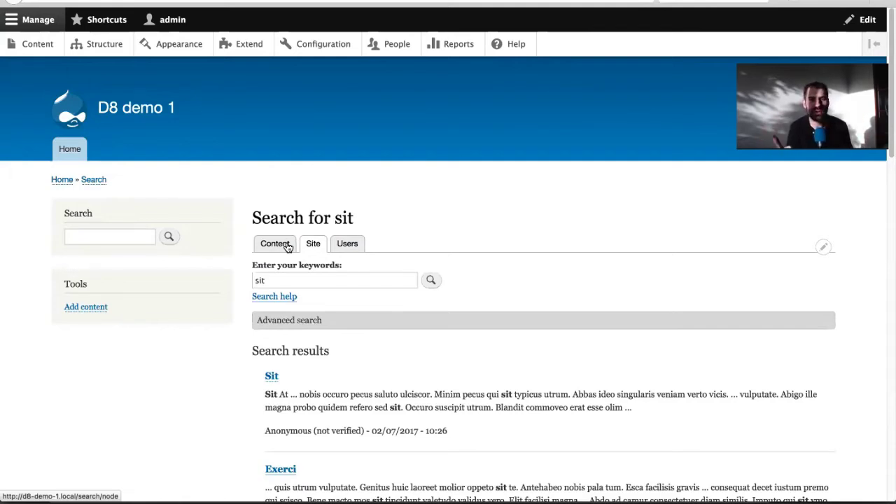
Step: Search for "sit" from the sidebar Search block to check which search page handles it
{"action": "mouse_move", "coordinate": [103, 236]}
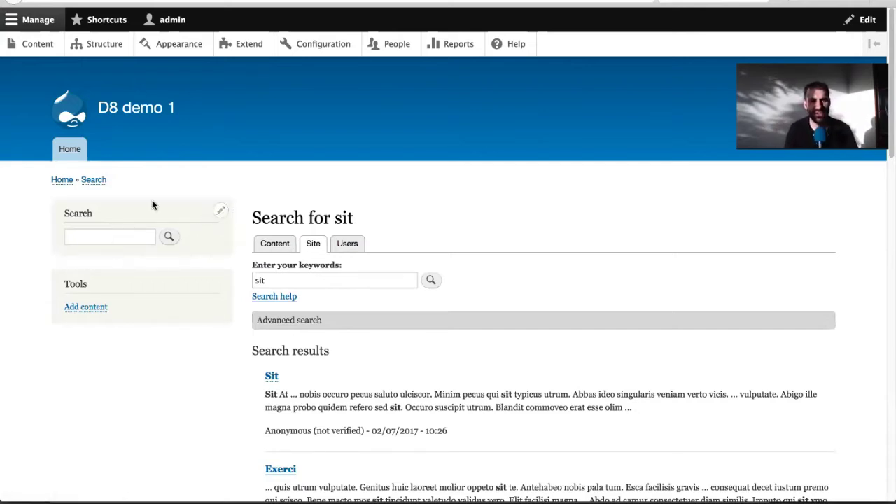
{"action": "left_click", "coordinate": [110, 236]}
{"action": "type", "text": "sit"}
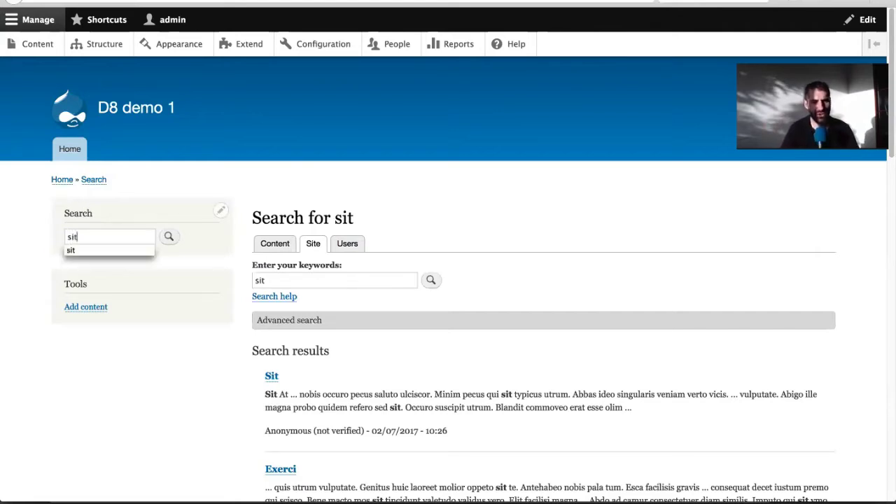
{"action": "key", "text": "Return"}
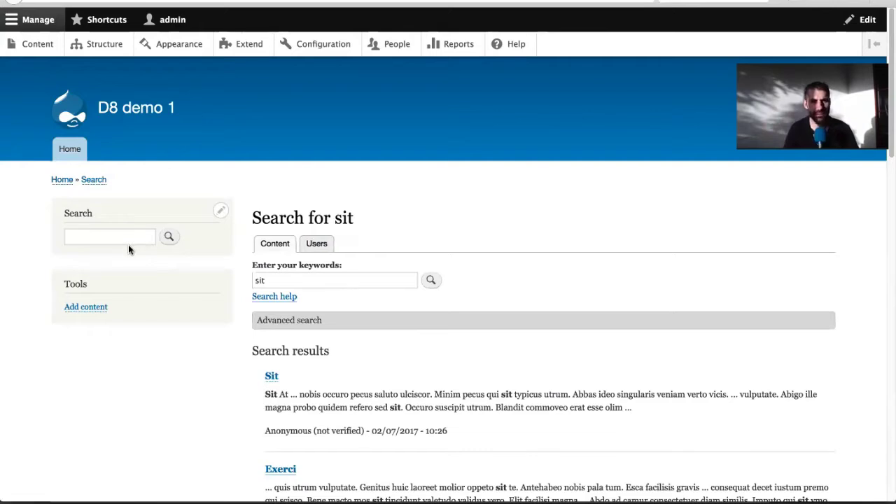
{"action": "left_click", "coordinate": [278, 252]}
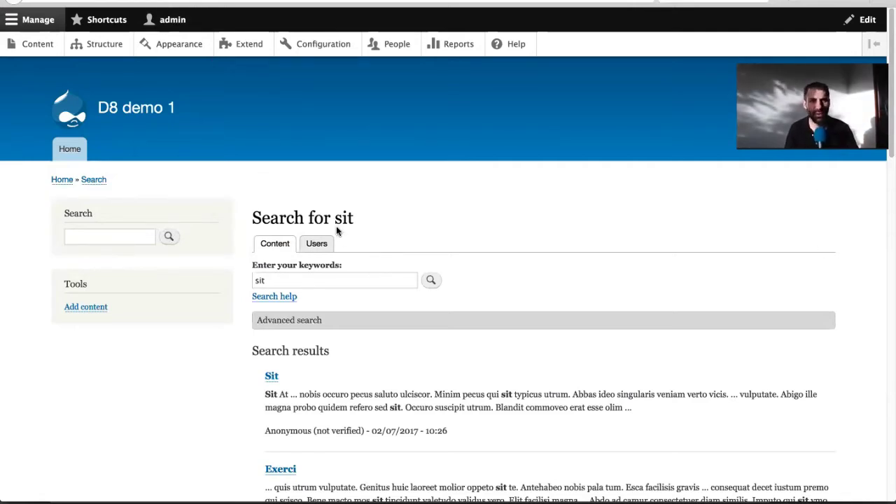
Step: Return to the Search pages settings and set the Site search page as the default
{"action": "key", "text": "super+bracketleft"}
{"action": "key", "text": "super+bracketleft"}
{"action": "key", "text": "super+bracketleft"}
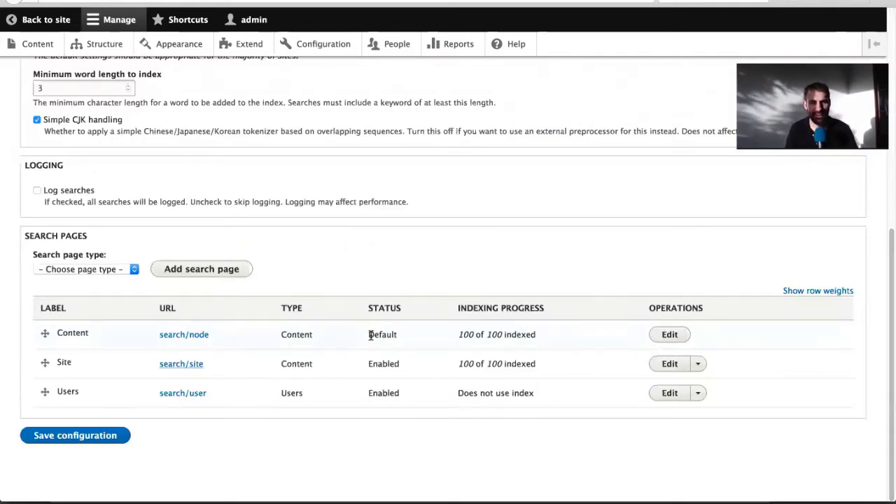
{"action": "left_click_drag", "start_coordinate": [368, 334], "coordinate": [418, 339]}
{"action": "left_click", "coordinate": [387, 321]}
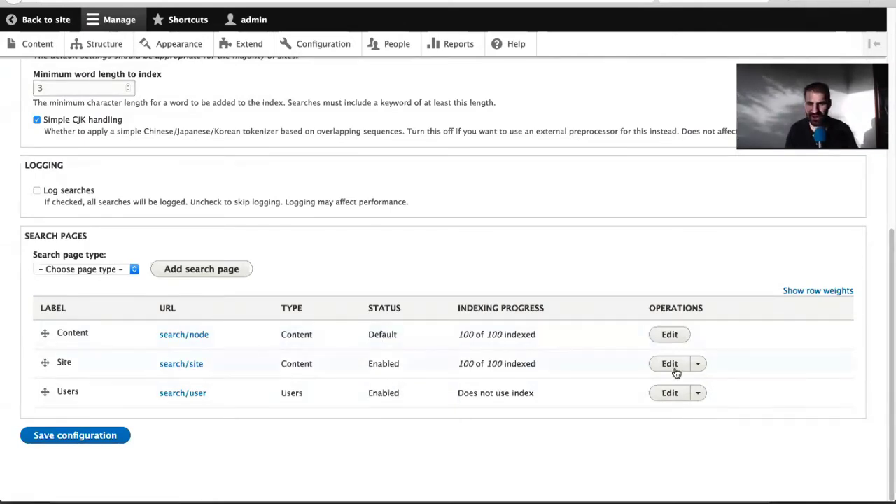
{"action": "left_click", "coordinate": [697, 365]}
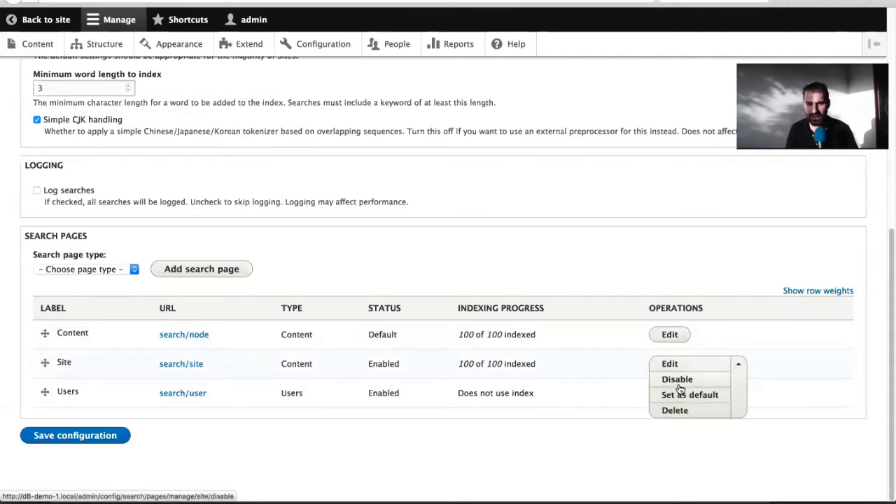
{"action": "left_click", "coordinate": [685, 396]}
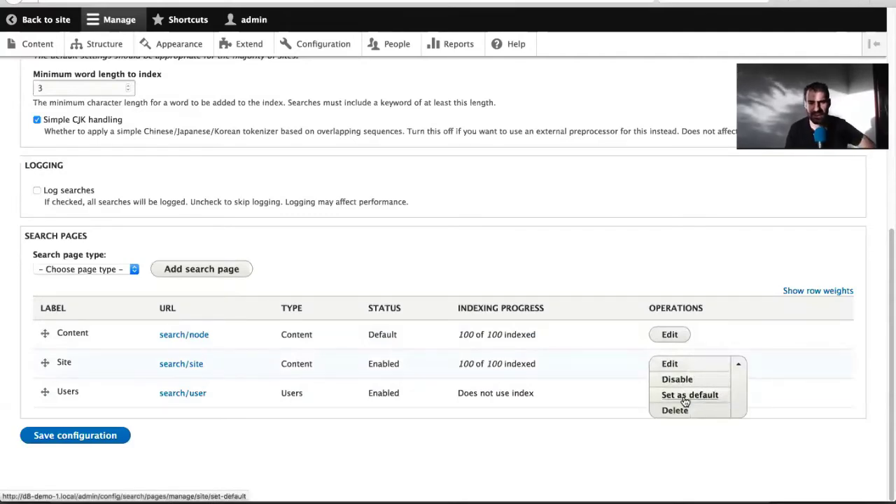
{"action": "left_click", "coordinate": [684, 397]}
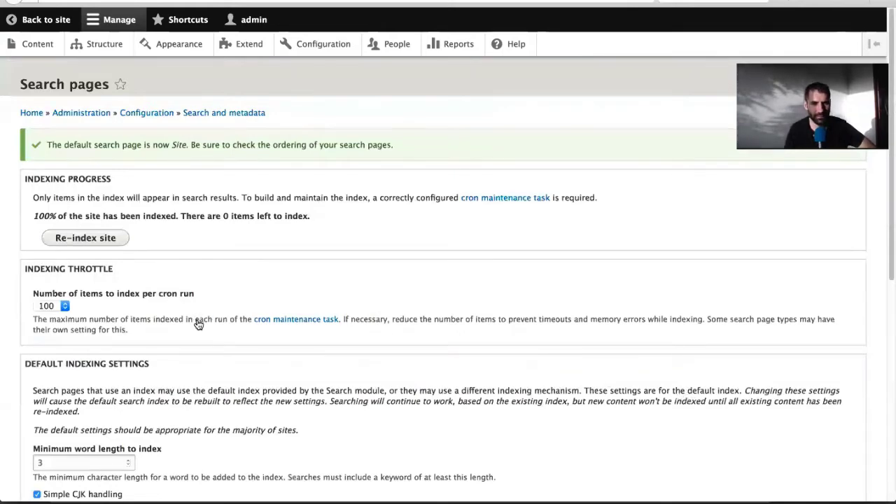
{"action": "scroll", "coordinate": [197, 319], "scroll_direction": "down", "scroll_amount": 5}
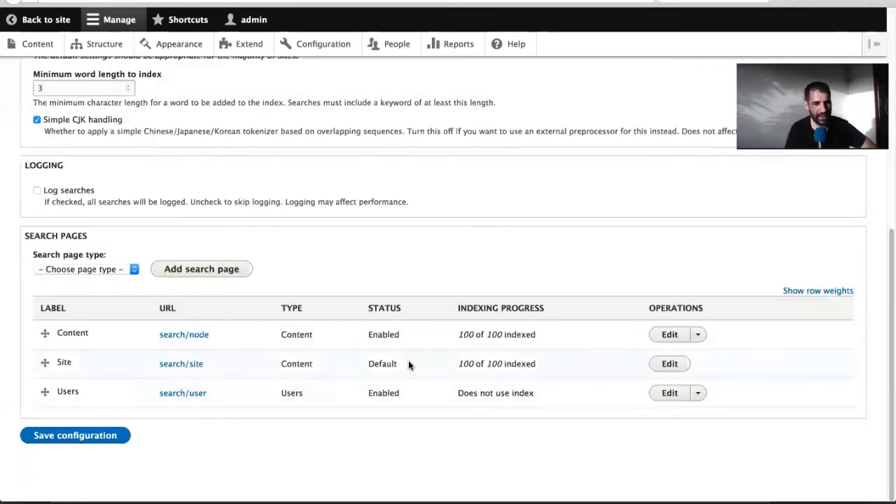
{"action": "scroll", "coordinate": [410, 364], "scroll_direction": "up", "scroll_amount": 5}
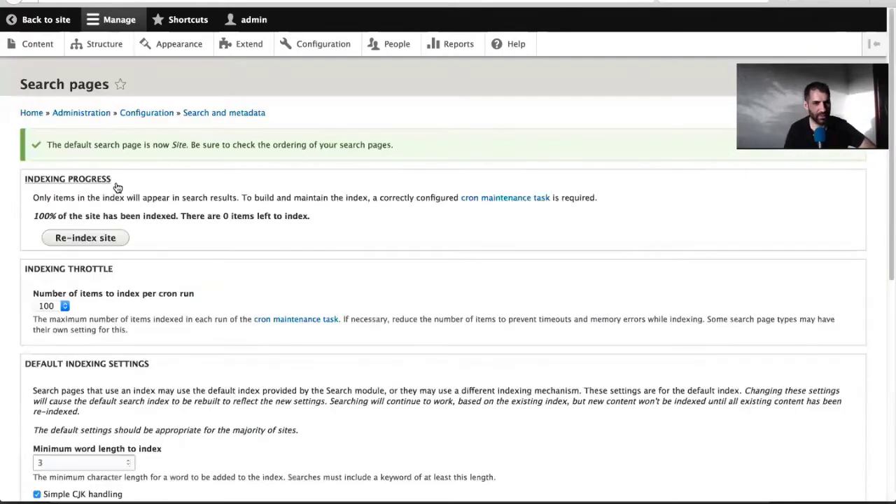
Step: Go back to the site's home page, search for "sit" from the sidebar Search block and look through the results
{"action": "left_click", "coordinate": [38, 21]}
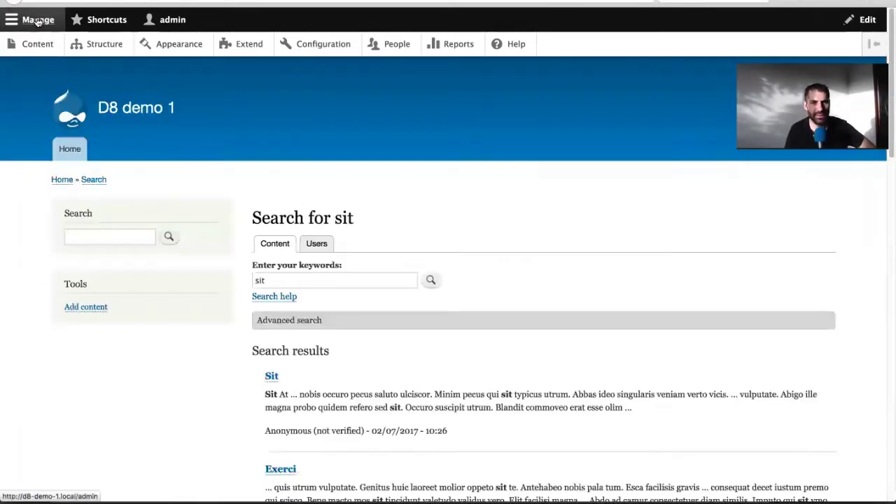
{"action": "left_click", "coordinate": [137, 106]}
{"action": "left_click", "coordinate": [126, 221]}
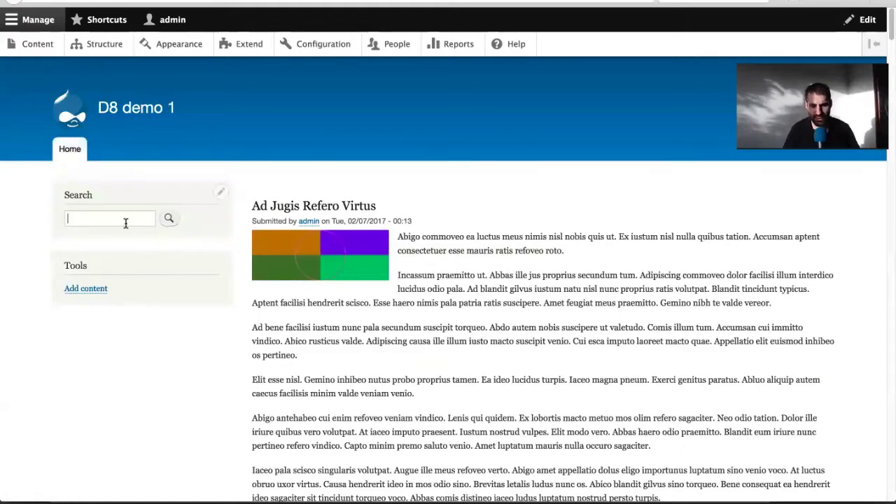
{"action": "type", "text": "sit"}
{"action": "key", "text": "Return"}
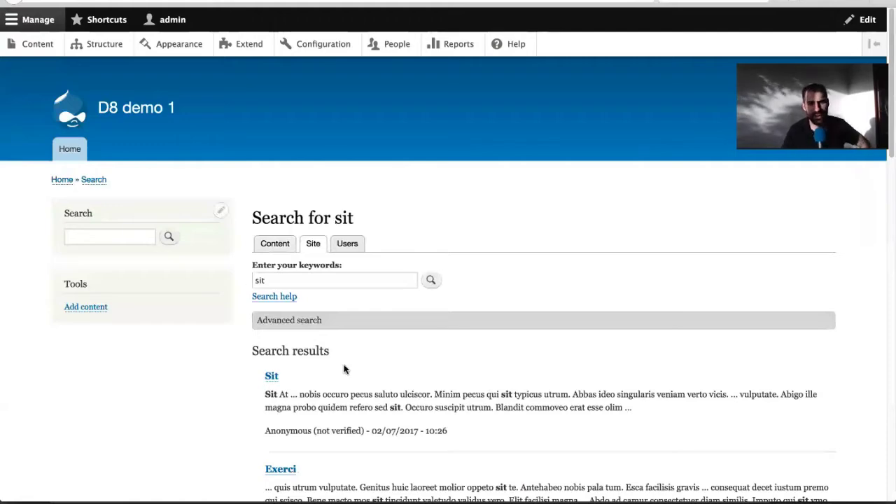
{"action": "scroll", "coordinate": [344, 304], "scroll_direction": "down", "scroll_amount": 3}
{"action": "scroll", "coordinate": [345, 306], "scroll_direction": "down", "scroll_amount": 5}
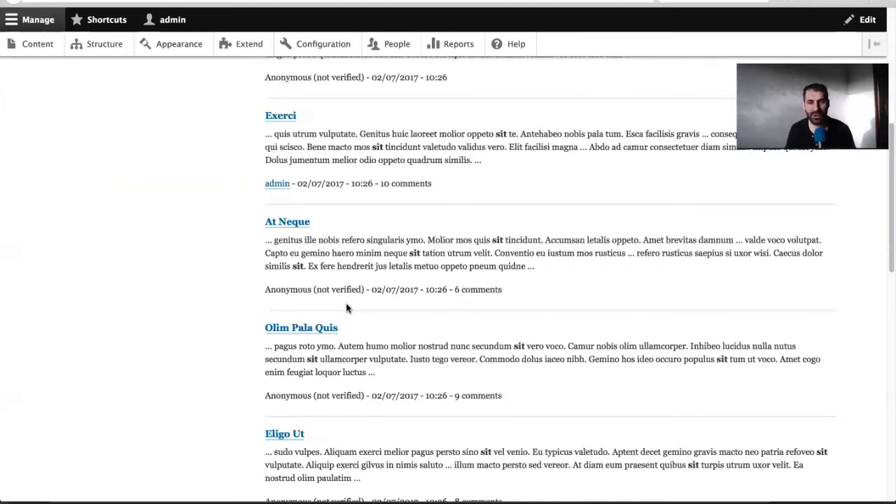
{"action": "scroll", "coordinate": [308, 309], "scroll_direction": "up", "scroll_amount": 8}
Step: Examine the configuration options of the sidebar Search block and return to the search results
{"action": "mouse_move", "coordinate": [148, 199]}
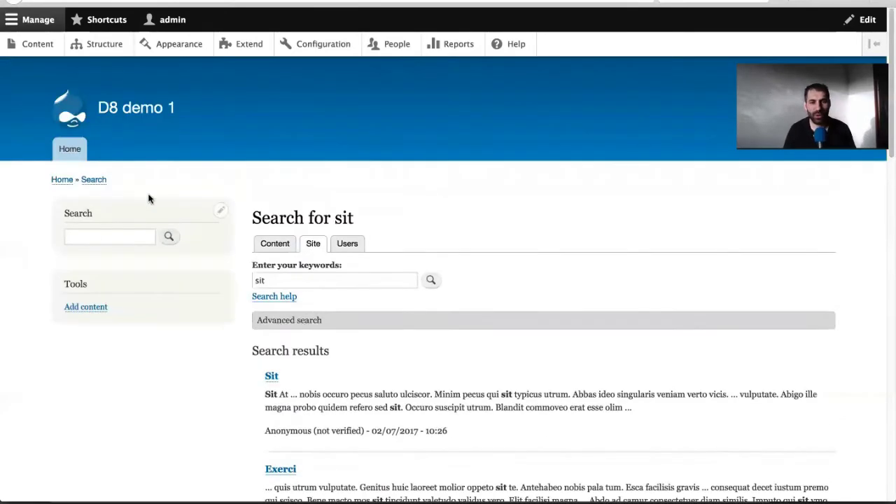
{"action": "left_click", "coordinate": [223, 211]}
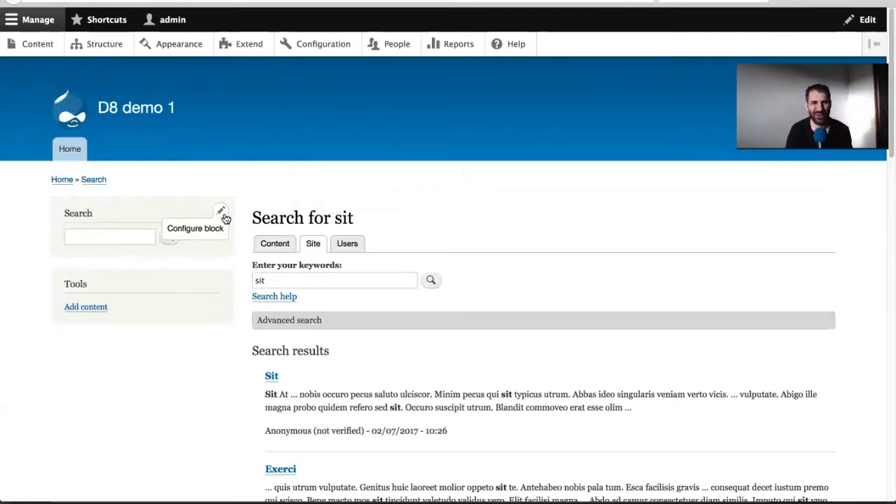
{"action": "left_click", "coordinate": [219, 231]}
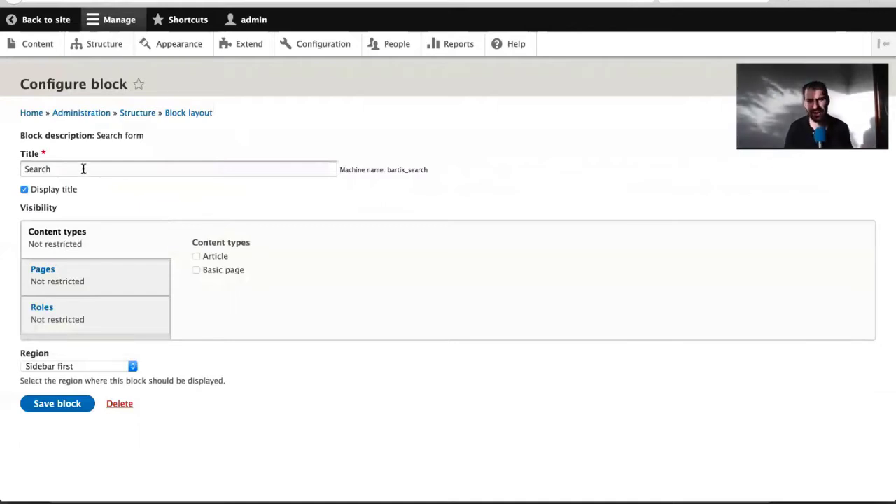
{"action": "key", "text": "super+Left"}
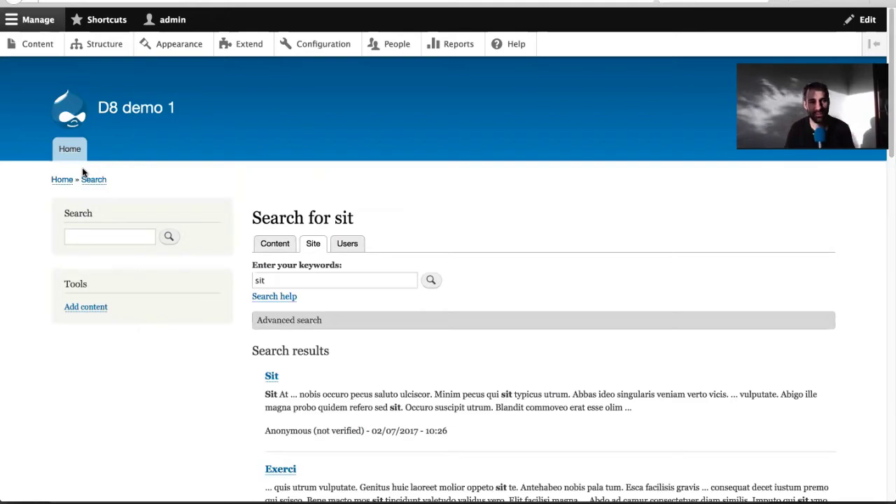
Step: Start a new view named "Custom search" that shows Content
{"action": "left_click", "coordinate": [105, 43]}
{"action": "scroll", "coordinate": [173, 429], "scroll_direction": "down", "scroll_amount": 1}
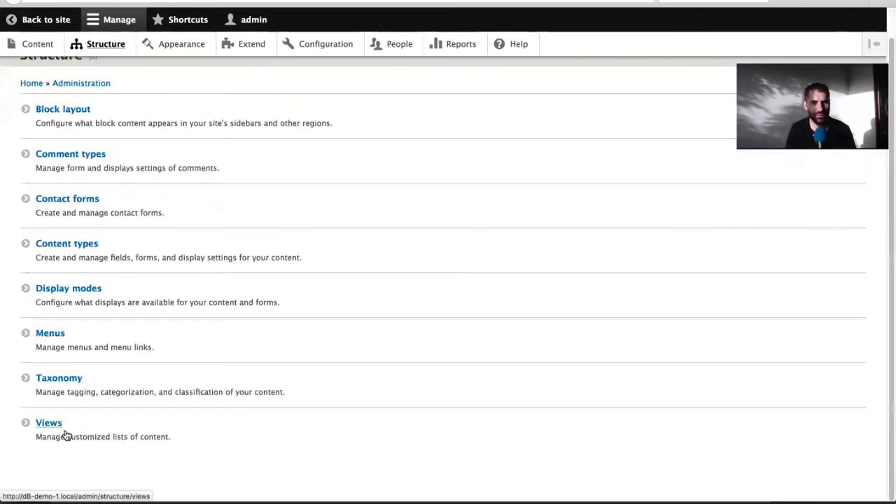
{"action": "left_click", "coordinate": [67, 426]}
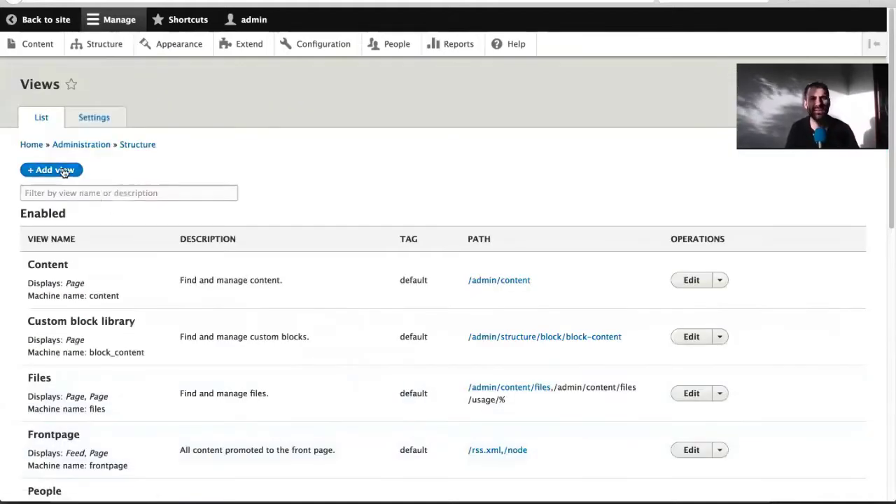
{"action": "left_click", "coordinate": [63, 171]}
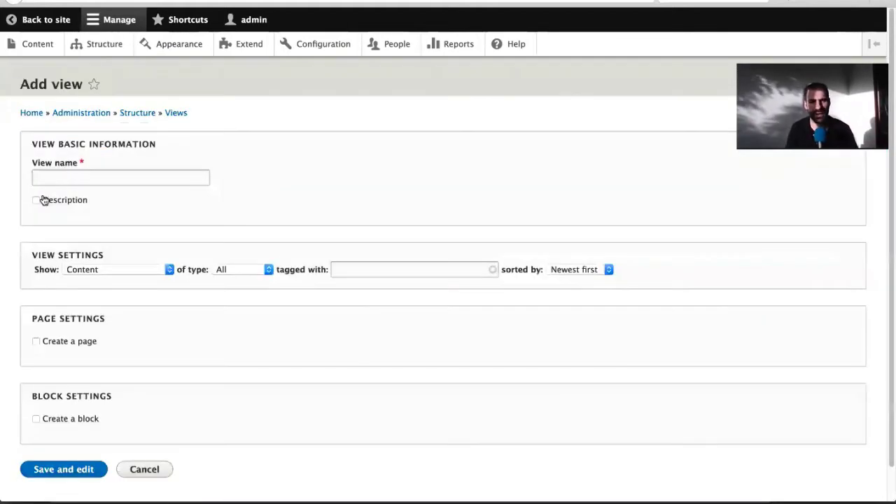
{"action": "left_click", "coordinate": [52, 179]}
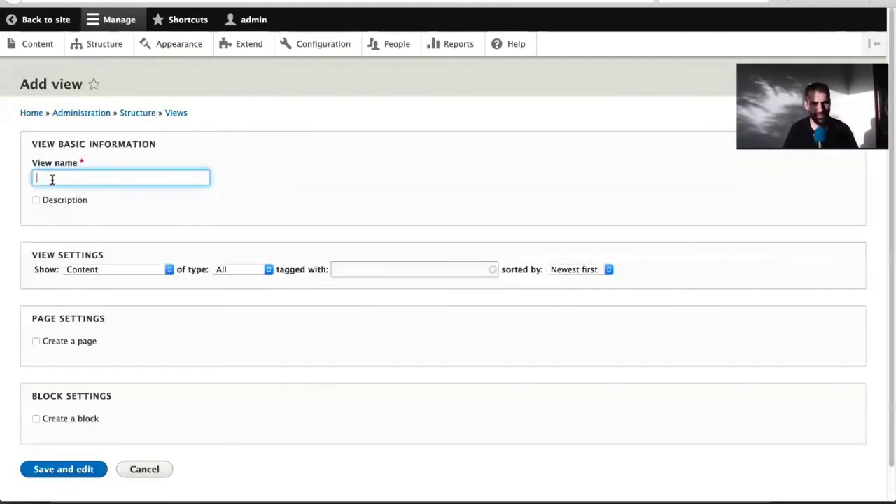
{"action": "type", "text": "Custom search"}
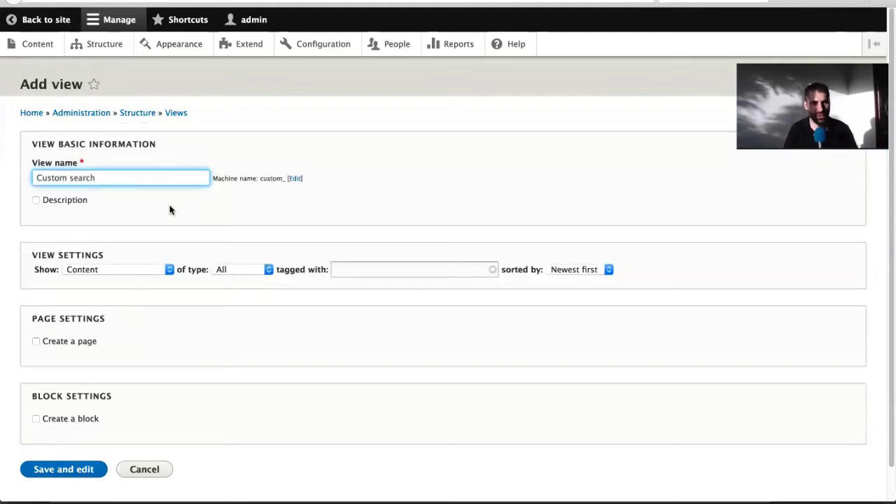
{"action": "left_click", "coordinate": [158, 269]}
{"action": "left_click", "coordinate": [157, 269]}
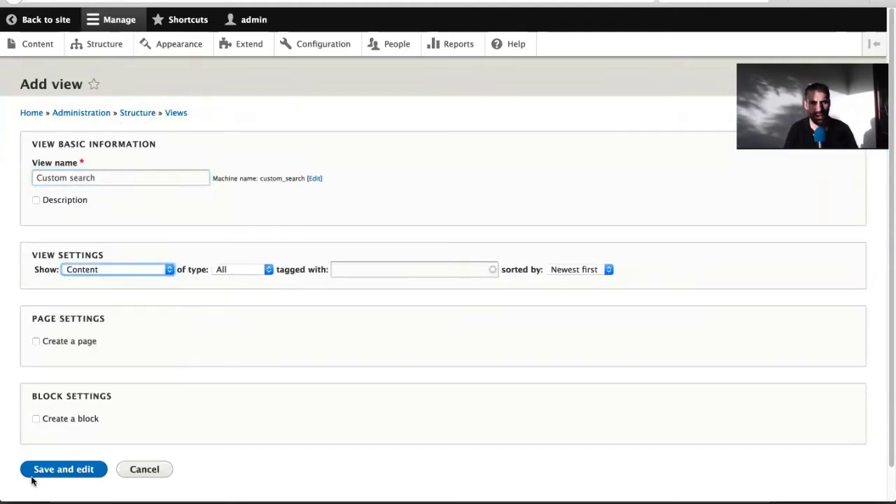
Step: Create a page for the Custom search view with the Table display format and save the view for editing
{"action": "left_click", "coordinate": [70, 342]}
{"action": "scroll", "coordinate": [108, 354], "scroll_direction": "down", "scroll_amount": 5}
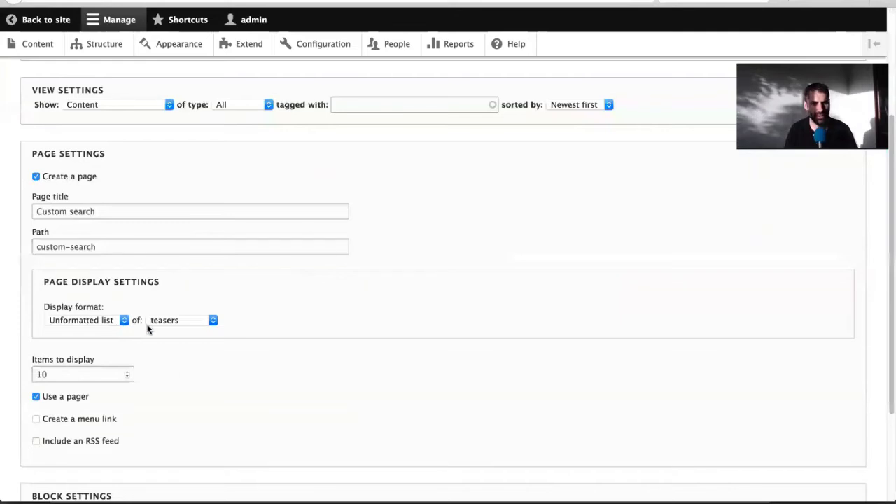
{"action": "left_click", "coordinate": [123, 321]}
{"action": "left_click", "coordinate": [100, 353]}
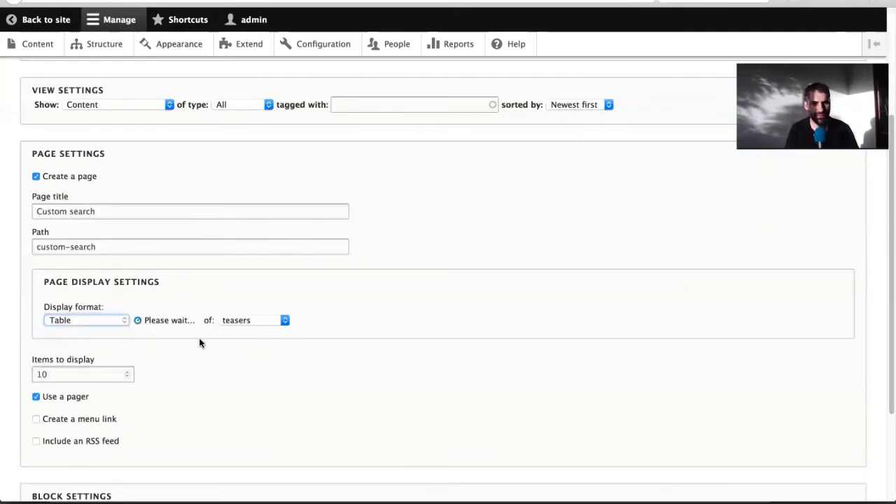
{"action": "scroll", "coordinate": [206, 346], "scroll_direction": "down", "scroll_amount": 4}
{"action": "left_click", "coordinate": [66, 437]}
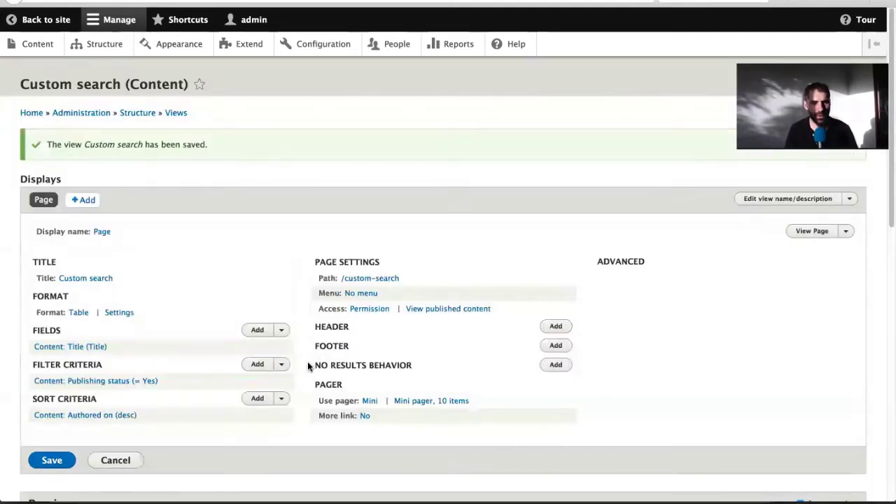
Step: Add the Search Keywords filter criterion from the Search category to the Custom search view
{"action": "scroll", "coordinate": [309, 366], "scroll_direction": "down", "scroll_amount": 10}
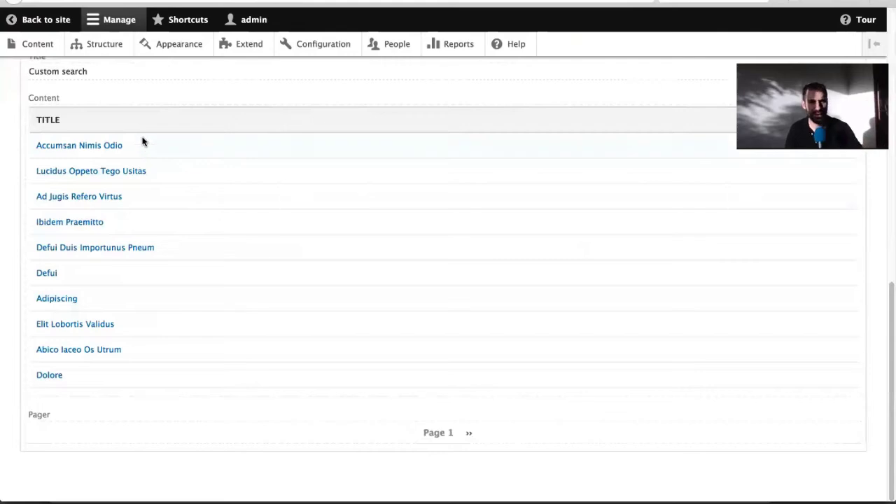
{"action": "scroll", "coordinate": [178, 237], "scroll_direction": "up", "scroll_amount": 4}
{"action": "scroll", "coordinate": [178, 237], "scroll_direction": "up", "scroll_amount": 6}
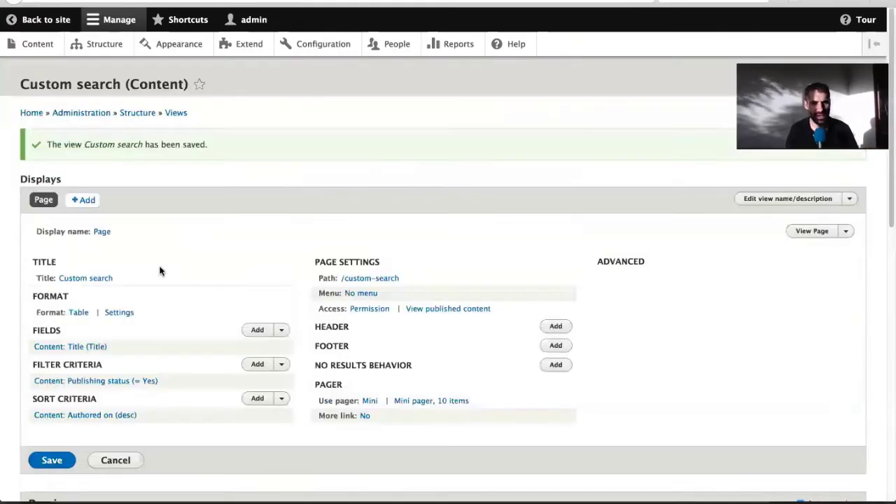
{"action": "left_click", "coordinate": [259, 364]}
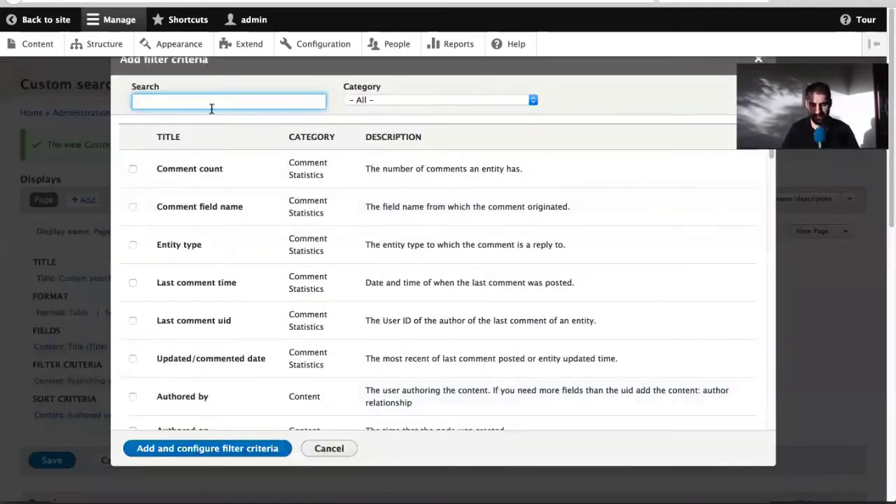
{"action": "type", "text": "search"}
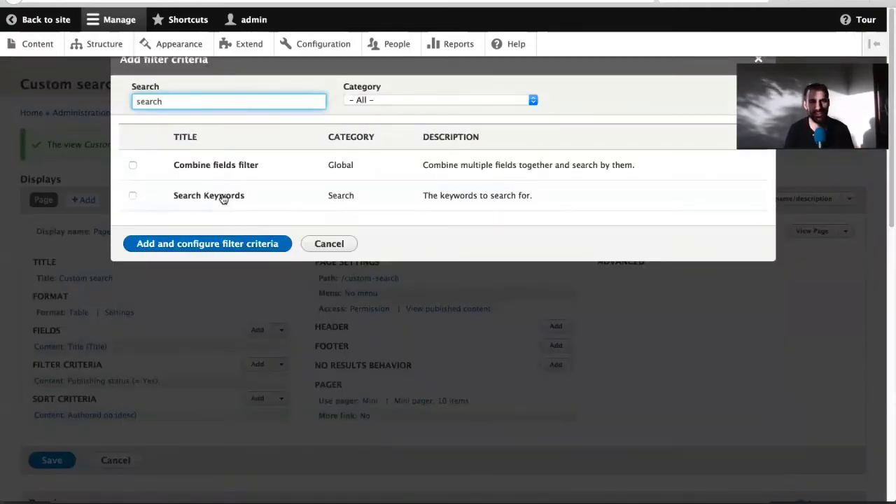
{"action": "left_click", "coordinate": [223, 198]}
{"action": "left_click", "coordinate": [202, 263]}
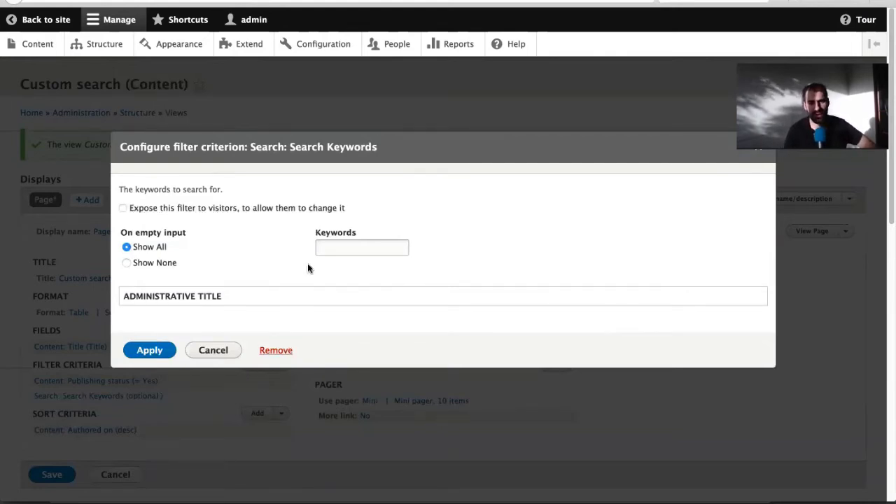
Step: Expose the Search Keywords filter to visitors, keeping Show All on empty input, and apply it
{"action": "left_click", "coordinate": [330, 249]}
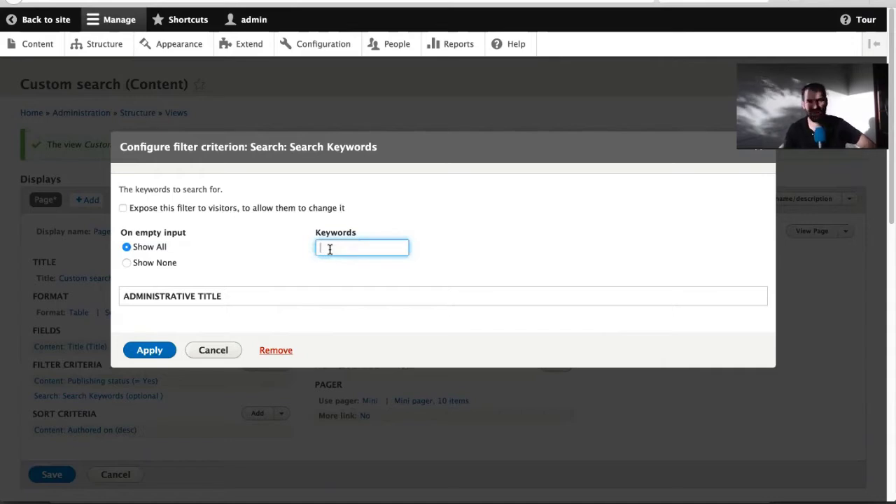
{"action": "left_click", "coordinate": [231, 209]}
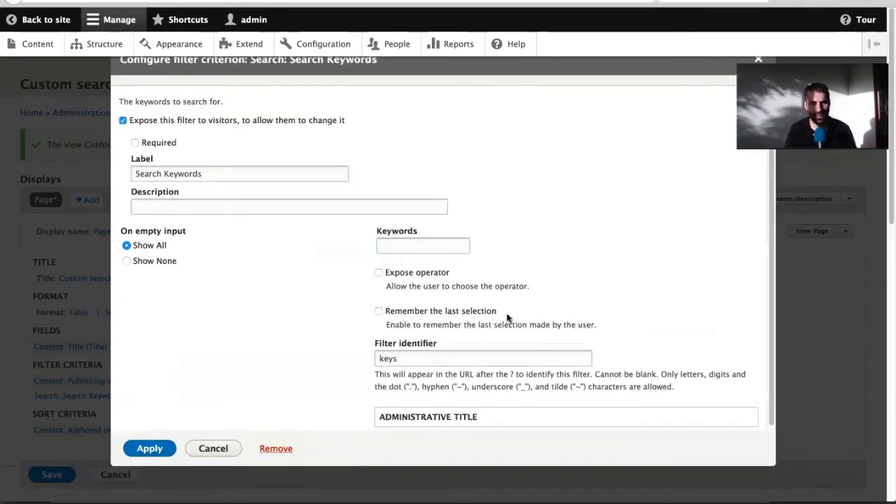
{"action": "scroll", "coordinate": [475, 266], "scroll_direction": "down", "scroll_amount": 1}
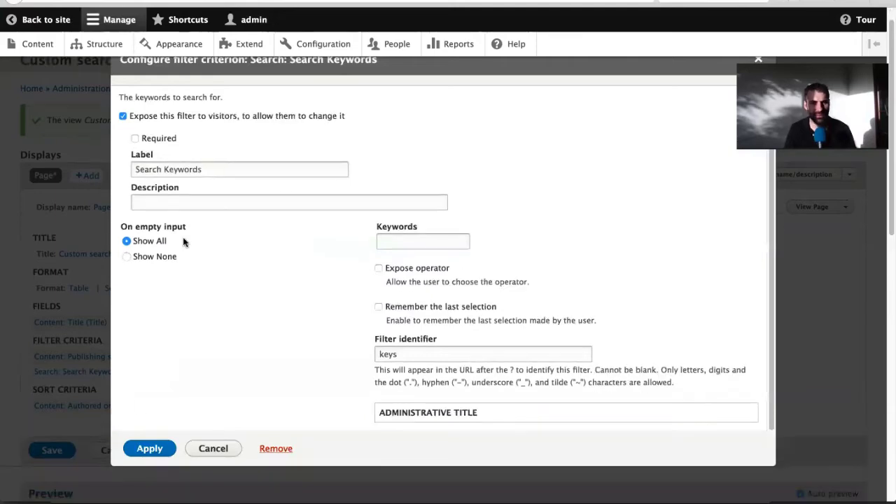
{"action": "left_click", "coordinate": [151, 451]}
Step: Test the exposed Search Keywords filter in the preview with "sit", then clear the keyword and reapply the filter
{"action": "scroll", "coordinate": [146, 437], "scroll_direction": "down", "scroll_amount": 10}
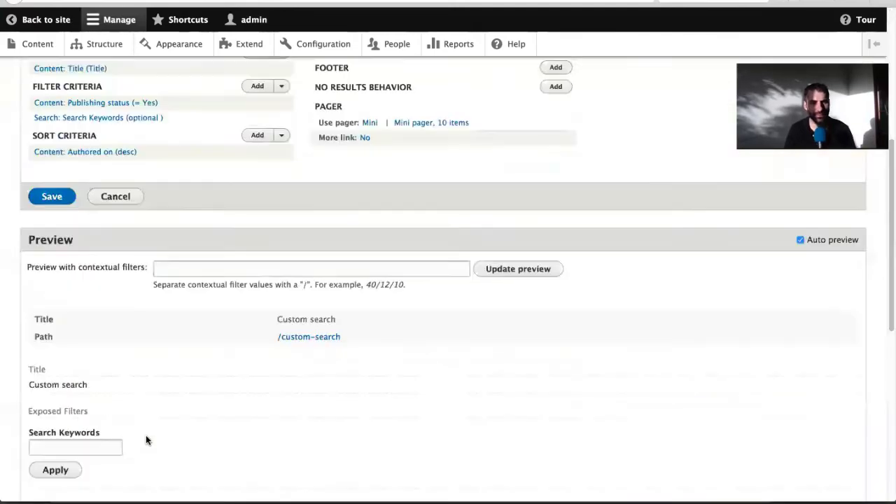
{"action": "scroll", "coordinate": [89, 243], "scroll_direction": "up", "scroll_amount": 1}
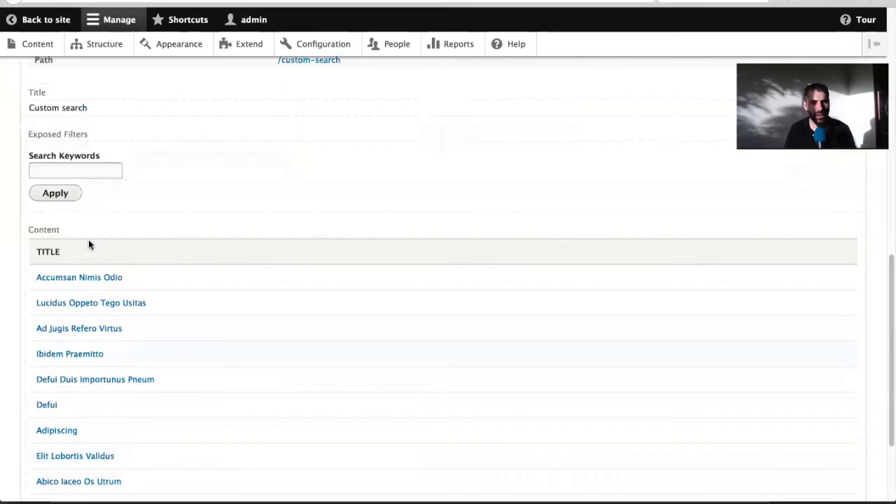
{"action": "left_click", "coordinate": [45, 171]}
{"action": "type", "text": "sit"}
{"action": "key", "text": "Return"}
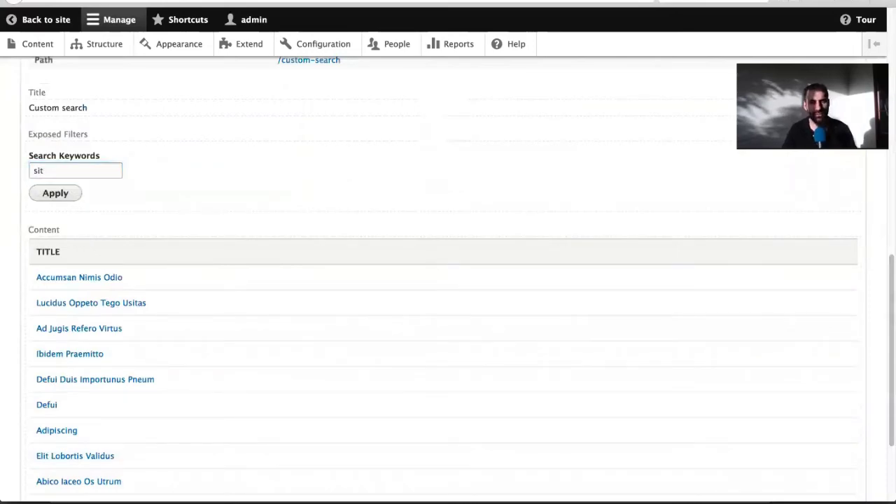
{"action": "double_click", "coordinate": [60, 170]}
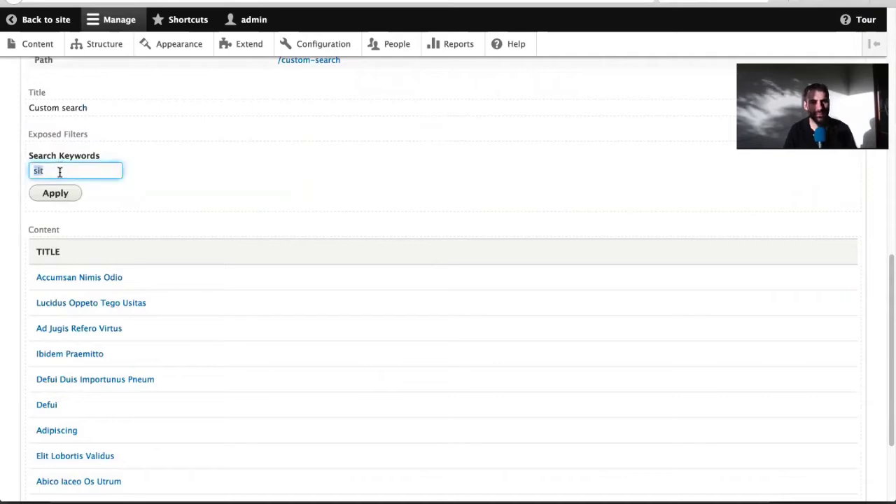
{"action": "key", "text": "BackSpace"}
{"action": "left_click", "coordinate": [67, 197]}
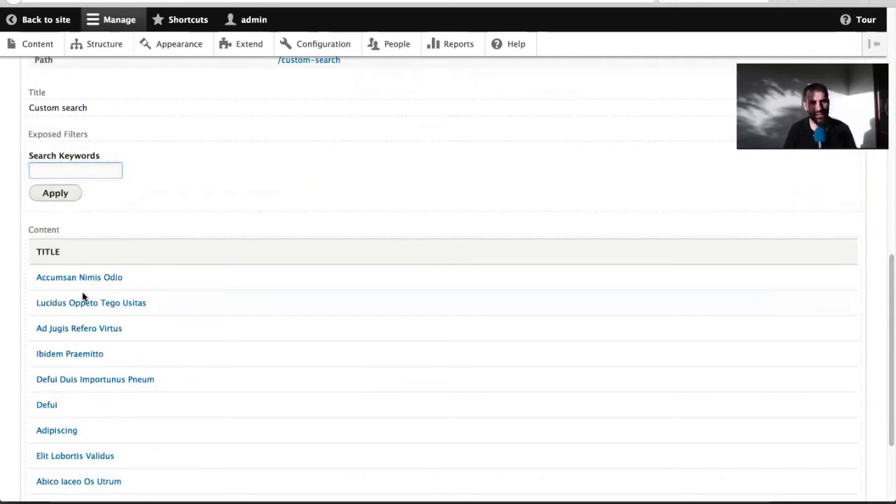
{"action": "scroll", "coordinate": [83, 205], "scroll_direction": "down", "scroll_amount": 2}
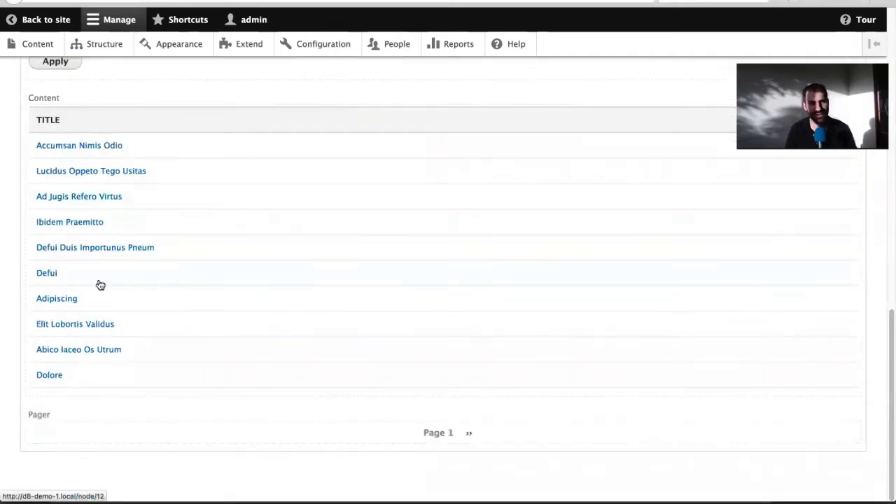
Step: Enter "sit" again as the search keyword in the view's preview
{"action": "scroll", "coordinate": [78, 362], "scroll_direction": "up", "scroll_amount": 8}
{"action": "scroll", "coordinate": [80, 357], "scroll_direction": "down", "scroll_amount": 4}
{"action": "left_click", "coordinate": [54, 325]}
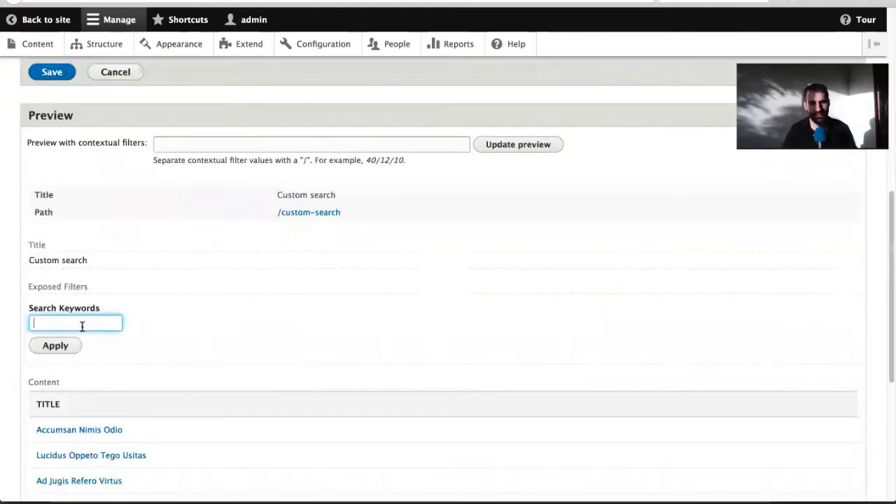
{"action": "type", "text": "sit"}
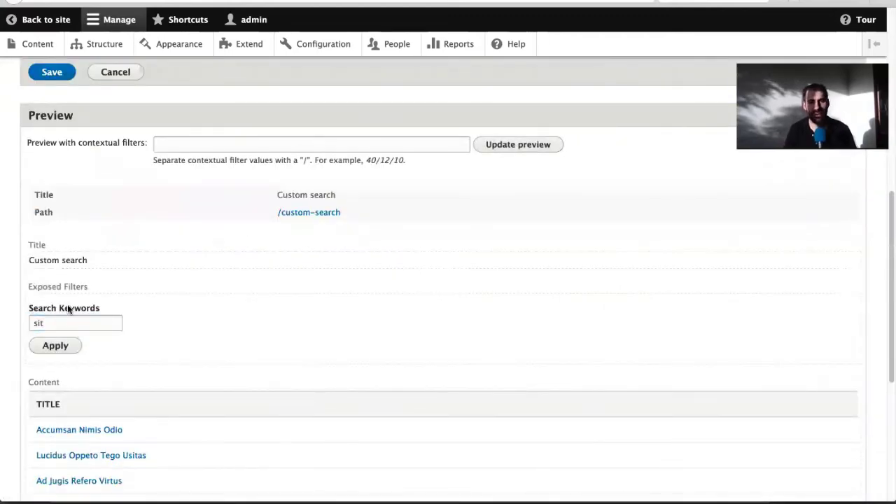
Step: Add the Search: Score sort criterion to the view and set it to sort descending
{"action": "scroll", "coordinate": [74, 304], "scroll_direction": "up", "scroll_amount": 3}
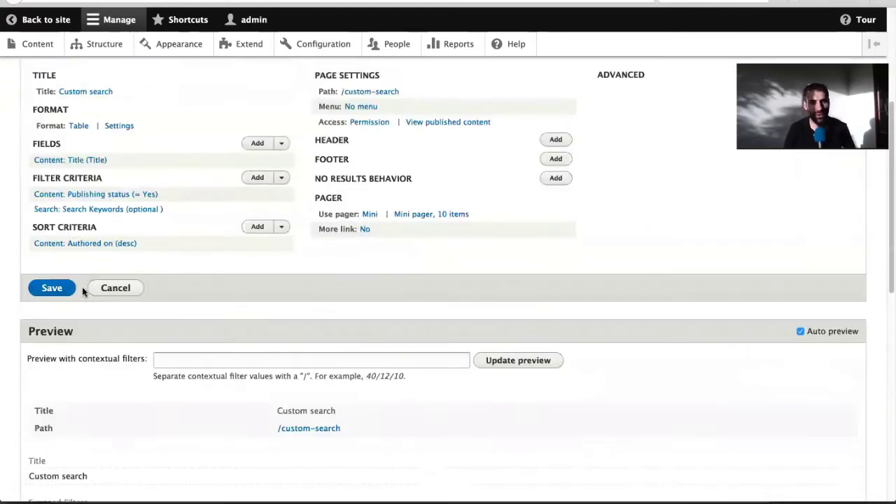
{"action": "left_click", "coordinate": [258, 230]}
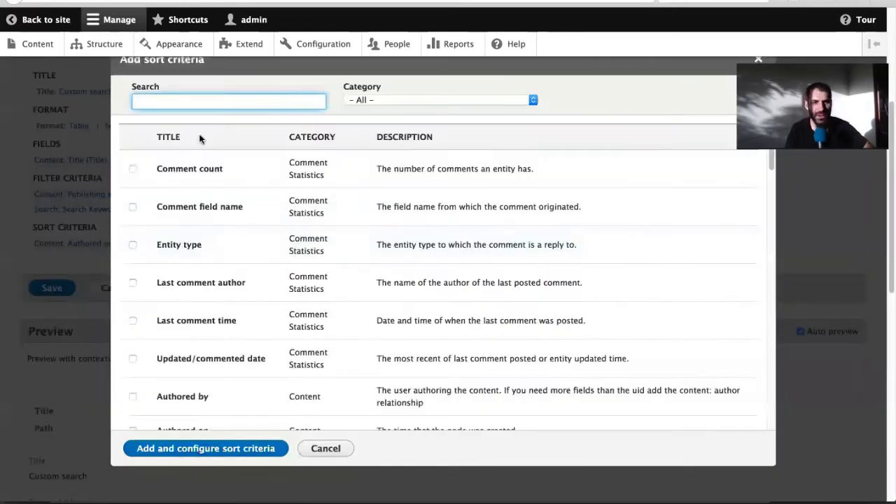
{"action": "left_click", "coordinate": [194, 102]}
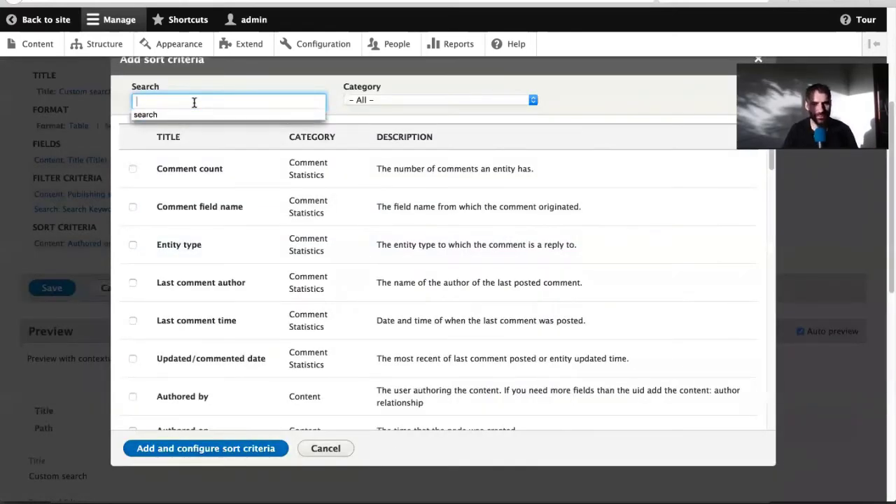
{"action": "type", "text": "score"}
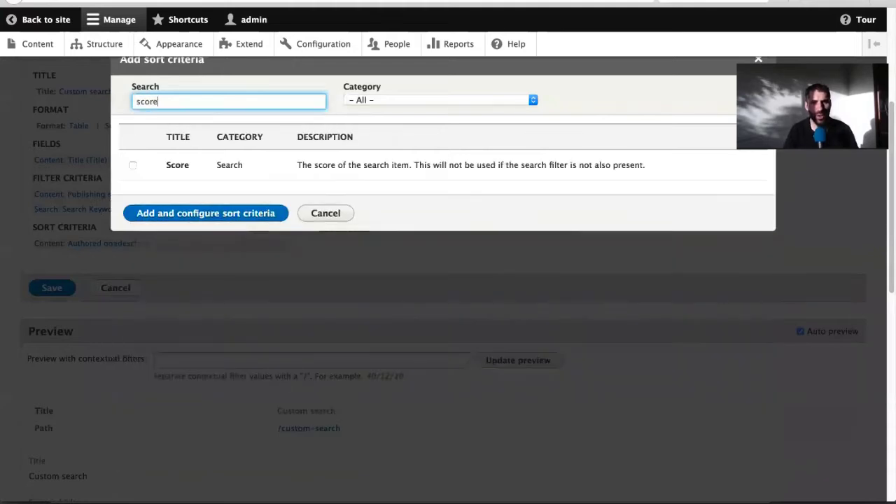
{"action": "left_click", "coordinate": [133, 166]}
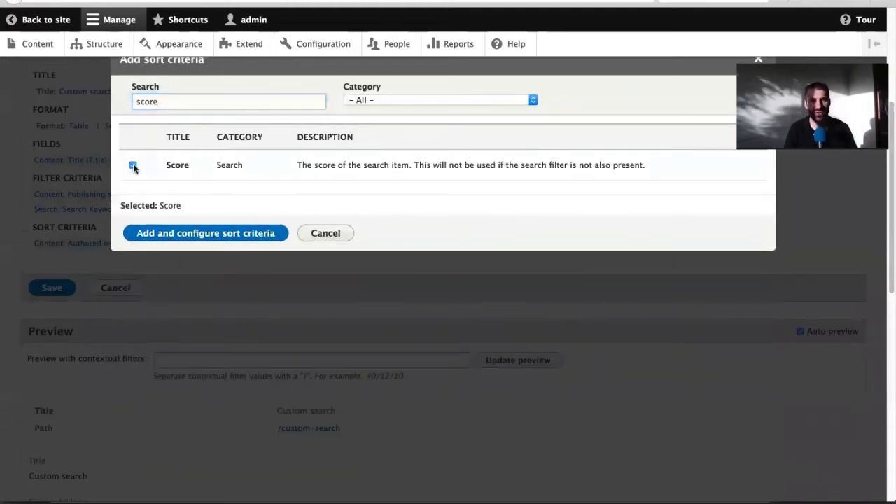
{"action": "left_click", "coordinate": [180, 234]}
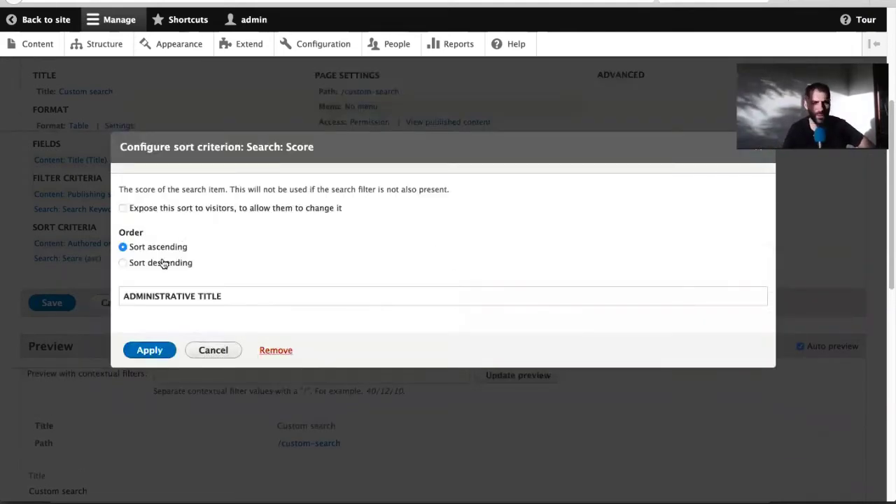
{"action": "left_click", "coordinate": [162, 263]}
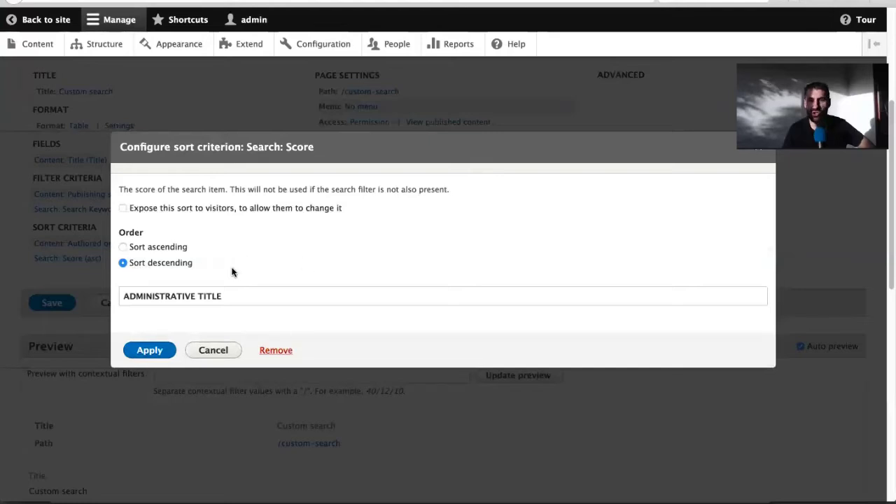
{"action": "left_click", "coordinate": [149, 351]}
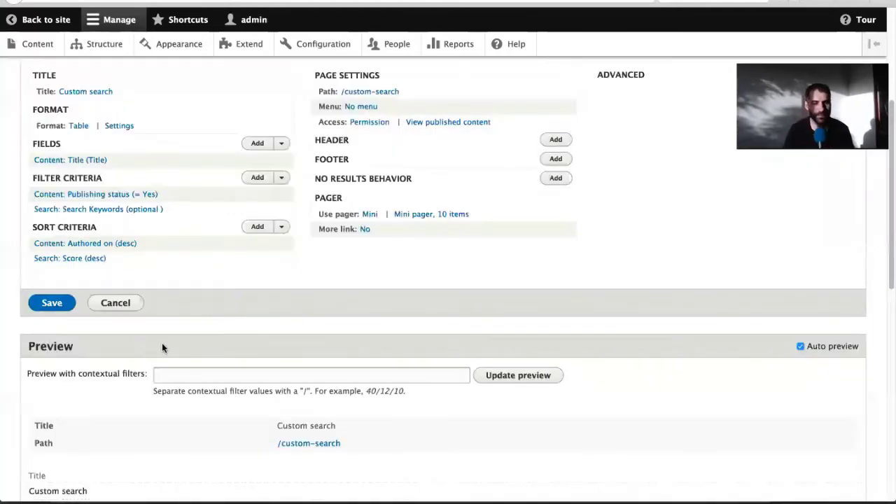
Step: Clear the preview's search keyword and filter the content list by "sit" once more
{"action": "scroll", "coordinate": [158, 340], "scroll_direction": "down", "scroll_amount": 6}
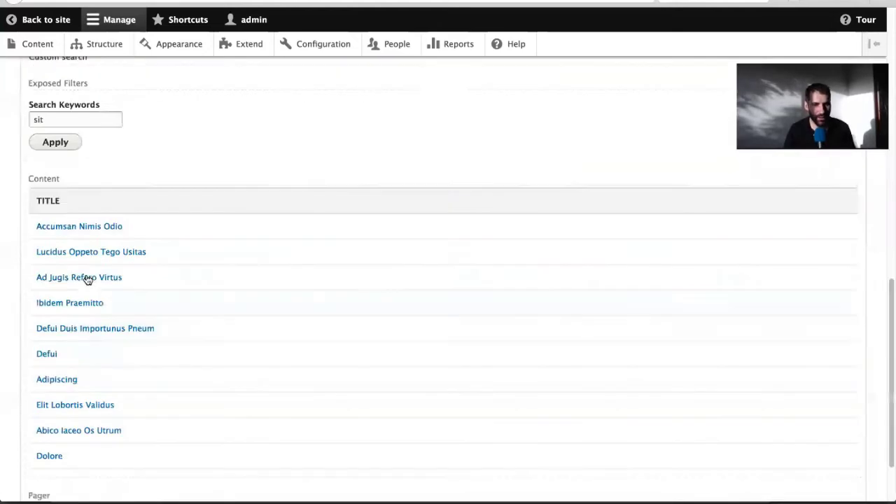
{"action": "double_click", "coordinate": [64, 118]}
{"action": "key", "text": "BackSpace"}
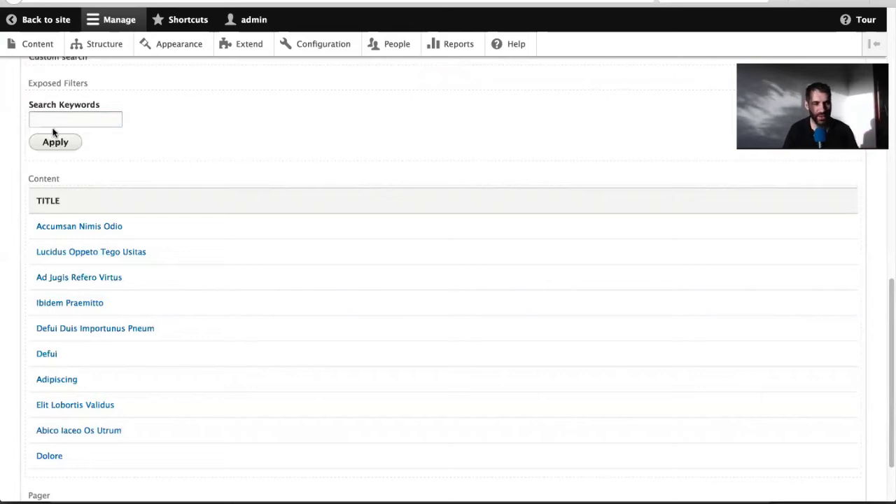
{"action": "left_click", "coordinate": [68, 113]}
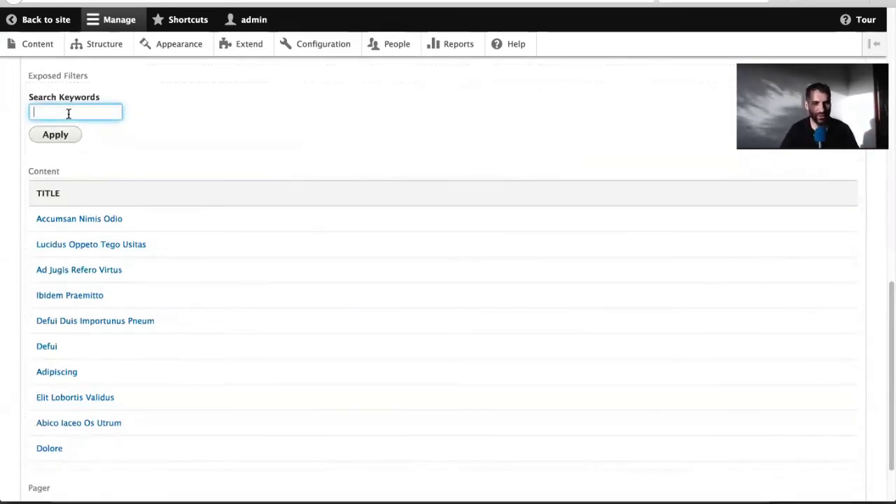
{"action": "type", "text": "sit"}
{"action": "key", "text": "Down"}
{"action": "key", "text": "Return"}
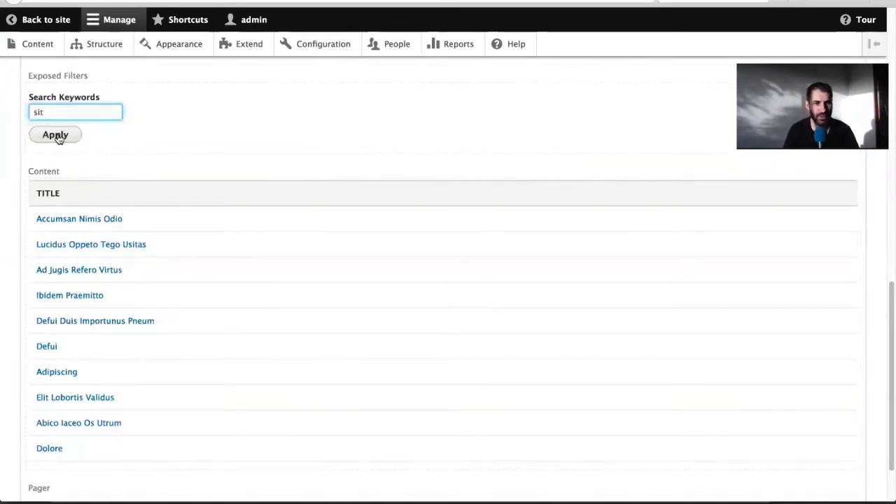
{"action": "left_click", "coordinate": [56, 135]}
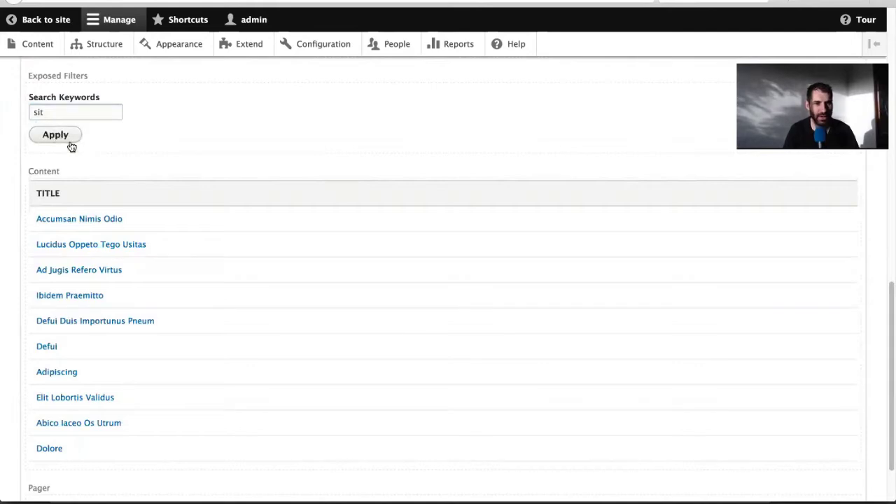
Step: Copy the title "Defui" from the preview list and filter the preview by it as the search keyword
{"action": "scroll", "coordinate": [70, 145], "scroll_direction": "up", "scroll_amount": 10}
{"action": "scroll", "coordinate": [74, 146], "scroll_direction": "down", "scroll_amount": 10}
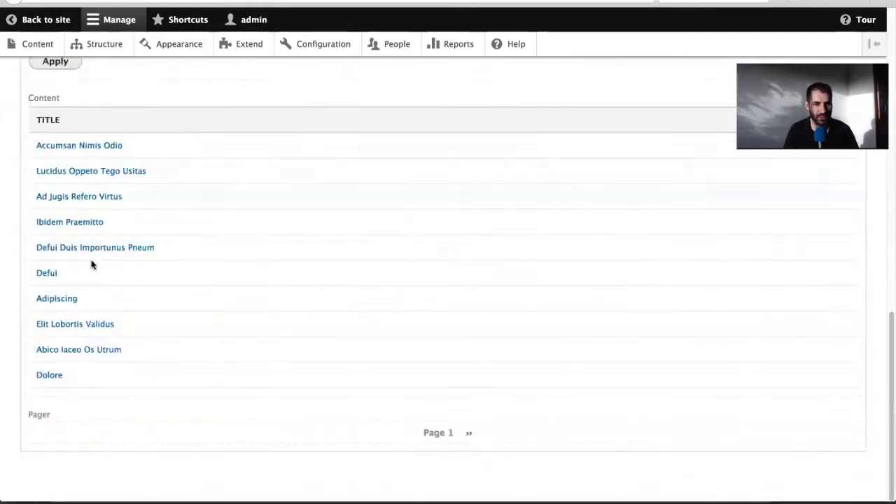
{"action": "scroll", "coordinate": [76, 218], "scroll_direction": "up", "scroll_amount": 1}
{"action": "left_click_drag", "start_coordinate": [75, 297], "coordinate": [32, 286]}
{"action": "key", "text": "super+c"}
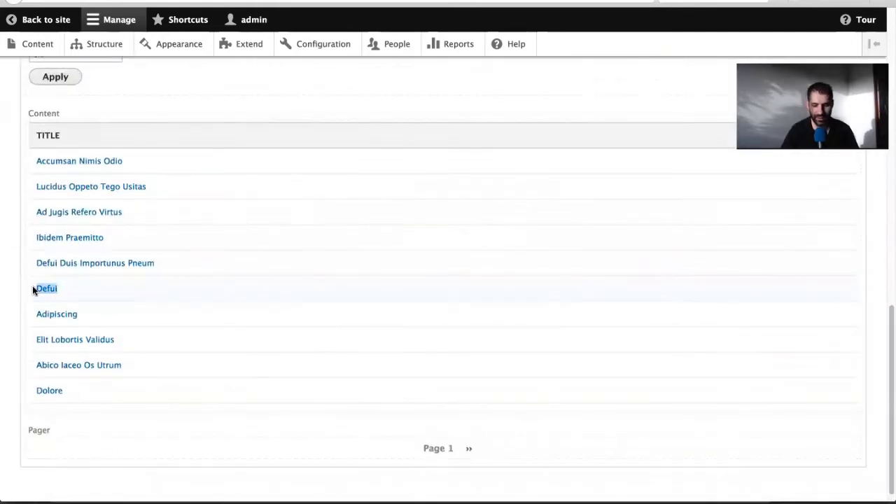
{"action": "scroll", "coordinate": [72, 82], "scroll_direction": "up", "scroll_amount": 1}
{"action": "double_click", "coordinate": [68, 71]}
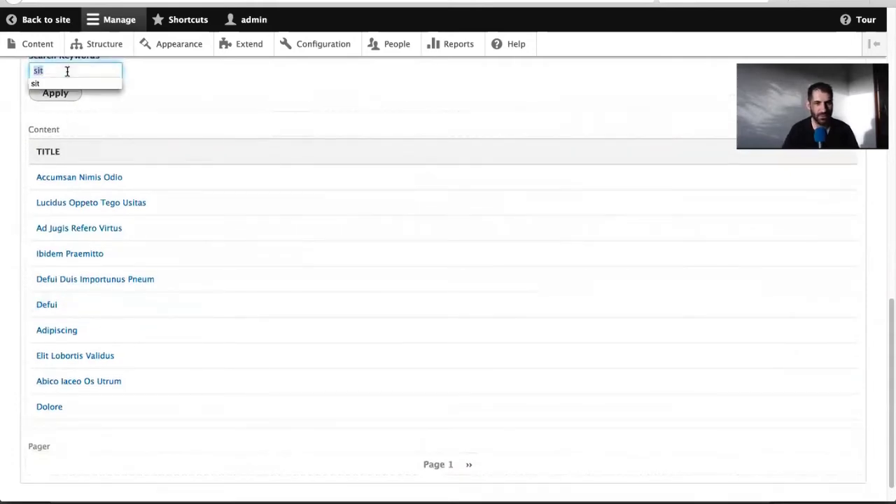
{"action": "key", "text": "super+v"}
{"action": "left_click", "coordinate": [62, 92]}
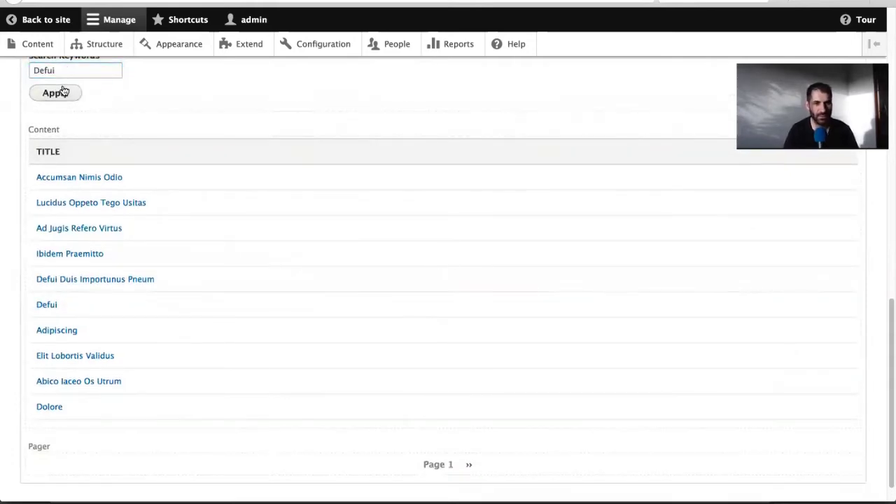
Step: Save the Custom search view with its new filter and sort criteria
{"action": "scroll", "coordinate": [91, 238], "scroll_direction": "up", "scroll_amount": 5}
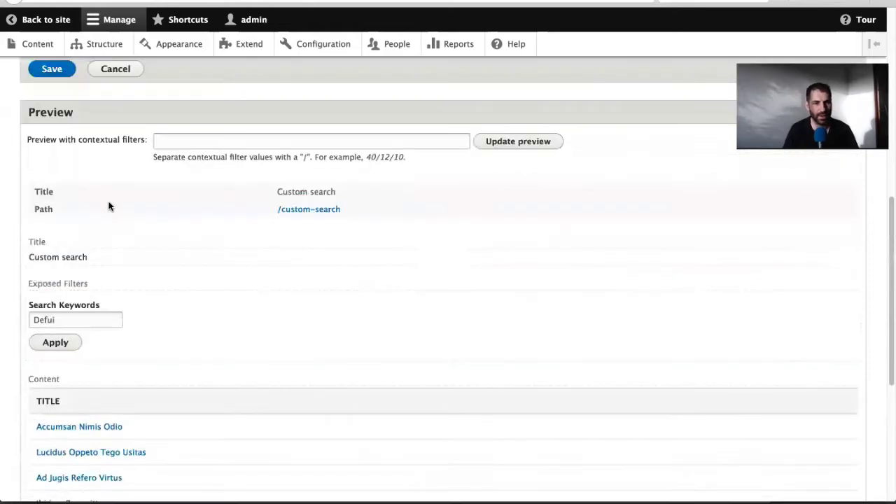
{"action": "scroll", "coordinate": [108, 207], "scroll_direction": "up", "scroll_amount": 5}
{"action": "left_click", "coordinate": [54, 422]}
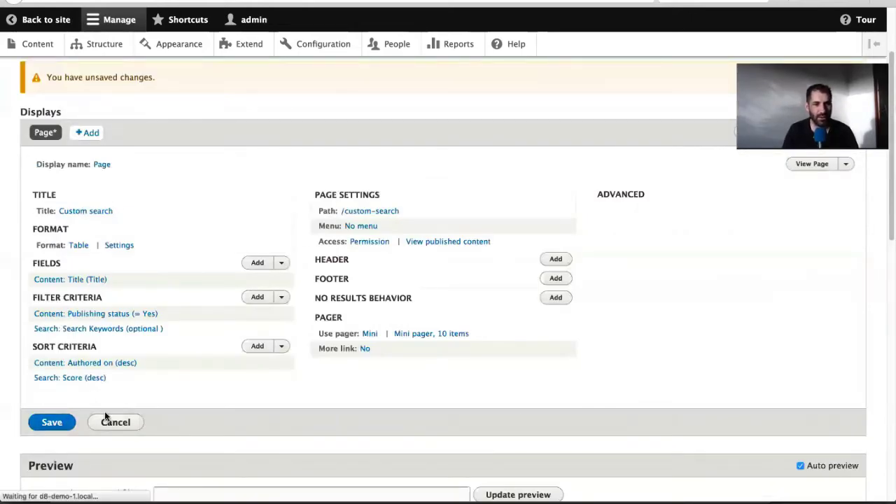
Step: Remove the Content: Authored on sort criterion from the Custom search view
{"action": "scroll", "coordinate": [108, 378], "scroll_direction": "down", "scroll_amount": 2}
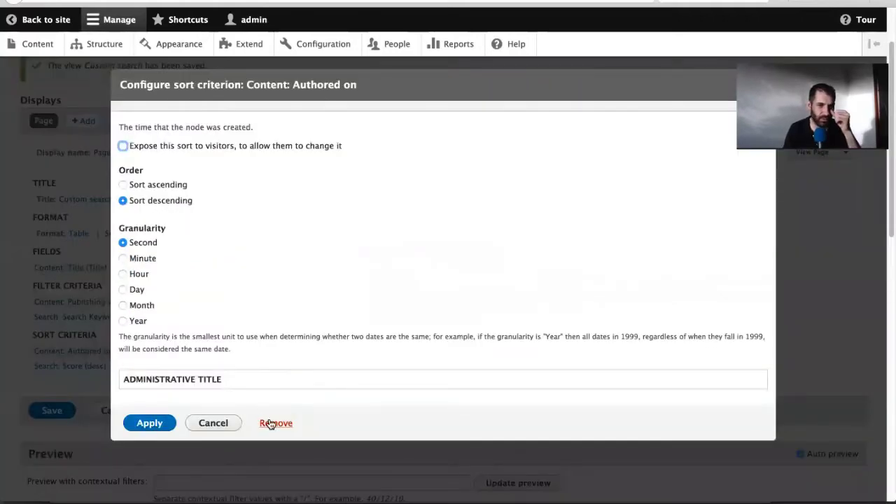
{"action": "left_click", "coordinate": [272, 424]}
Step: Filter the view's preview by the search keyword "sit"
{"action": "scroll", "coordinate": [63, 372], "scroll_direction": "down", "scroll_amount": 5}
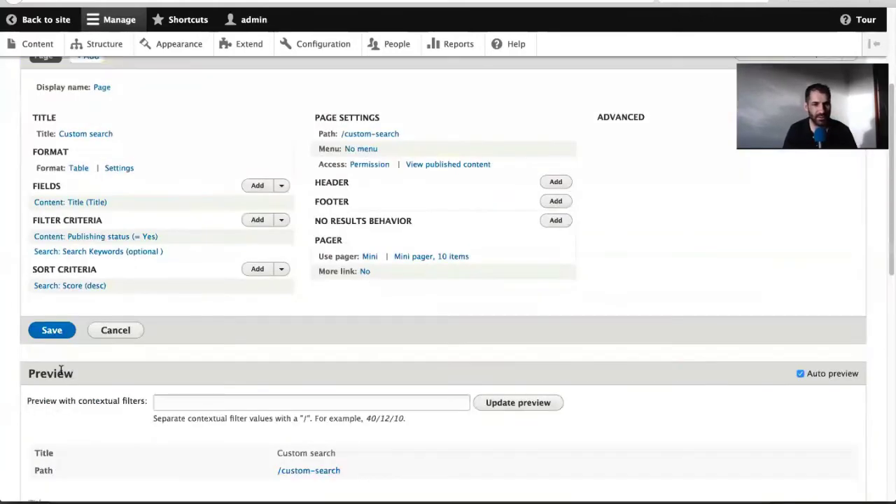
{"action": "left_click", "coordinate": [31, 356]}
{"action": "scroll", "coordinate": [166, 352], "scroll_direction": "down", "scroll_amount": 5}
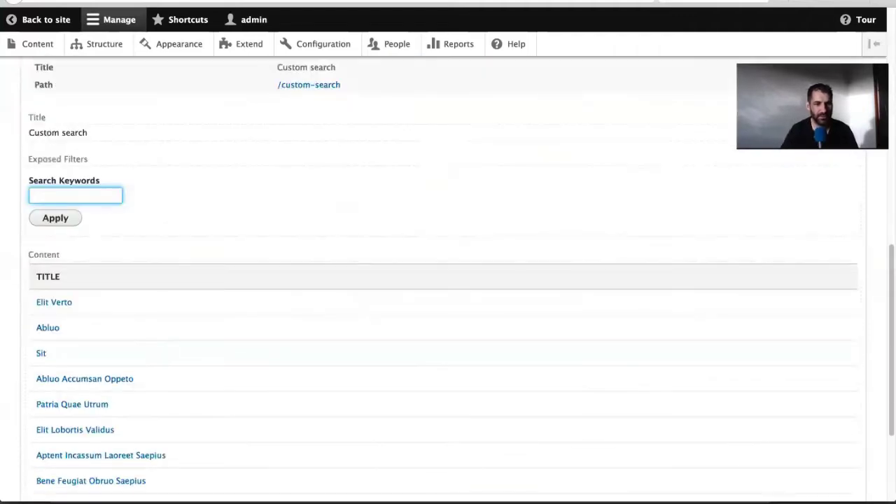
{"action": "type", "text": "sit"}
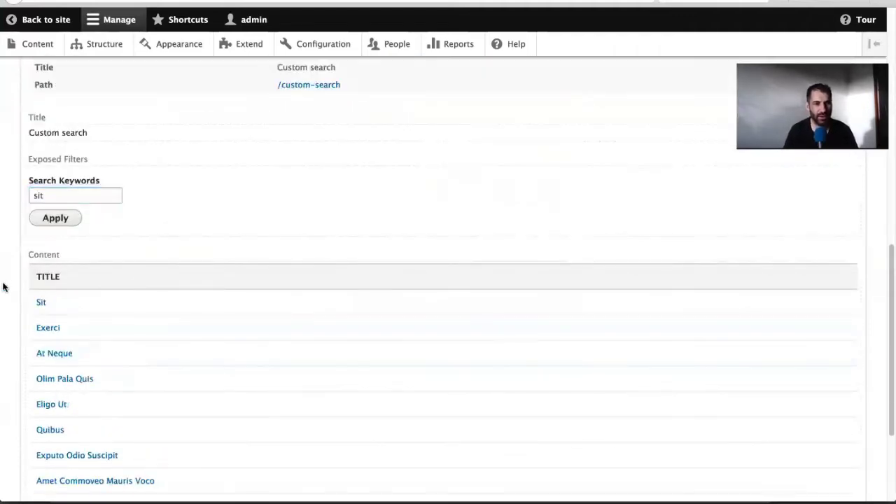
Step: Filter the preview by the keyword "Defui" instead, and clear the search keyword once the results are listed
{"action": "double_click", "coordinate": [86, 196]}
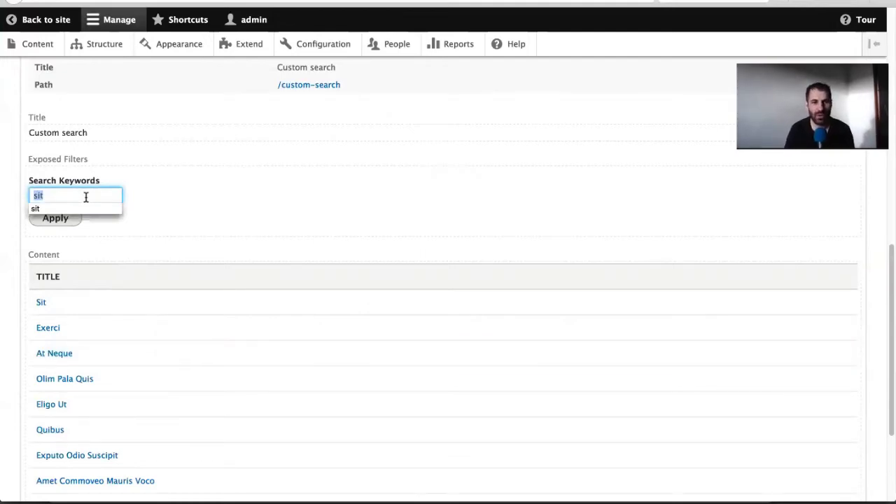
{"action": "key", "text": "Escape"}
{"action": "key", "text": "BackSpace"}
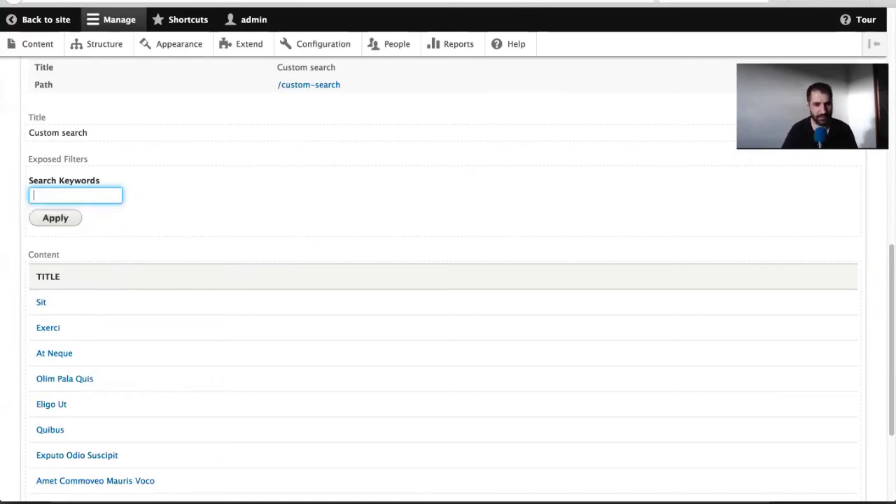
{"action": "type", "text": "Defui"}
{"action": "key", "text": "Return"}
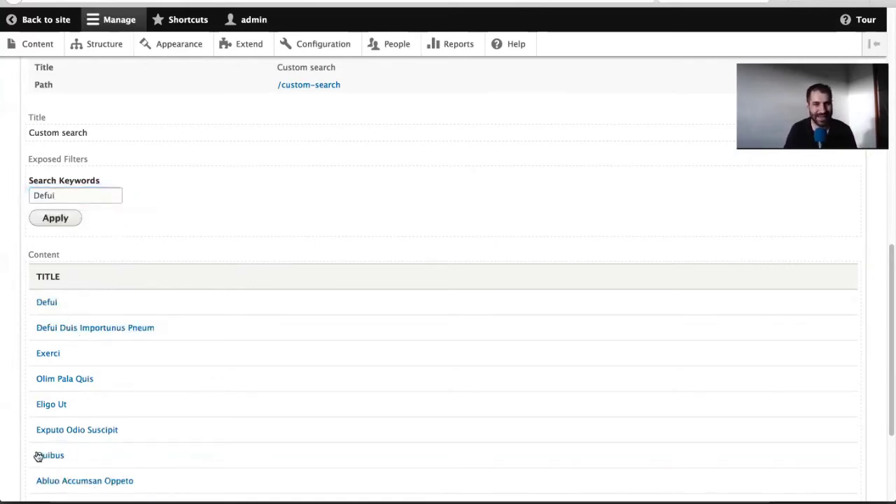
{"action": "double_click", "coordinate": [103, 199]}
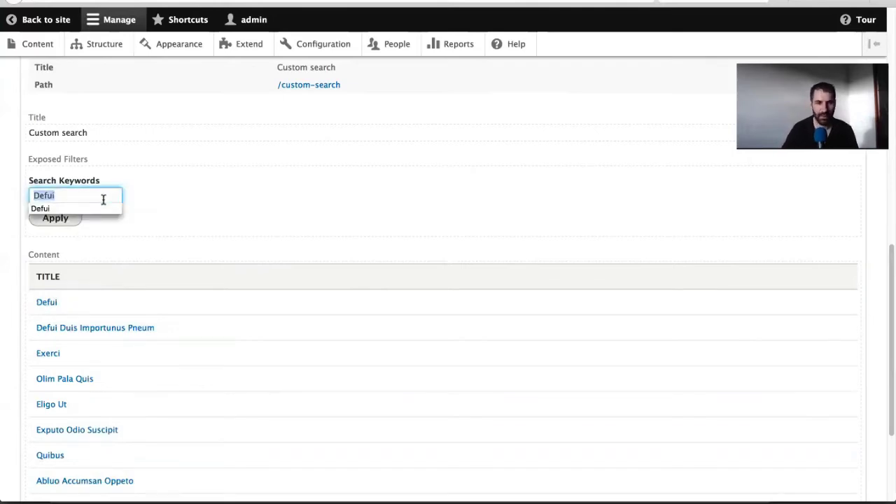
{"action": "key", "text": "BackSpace"}
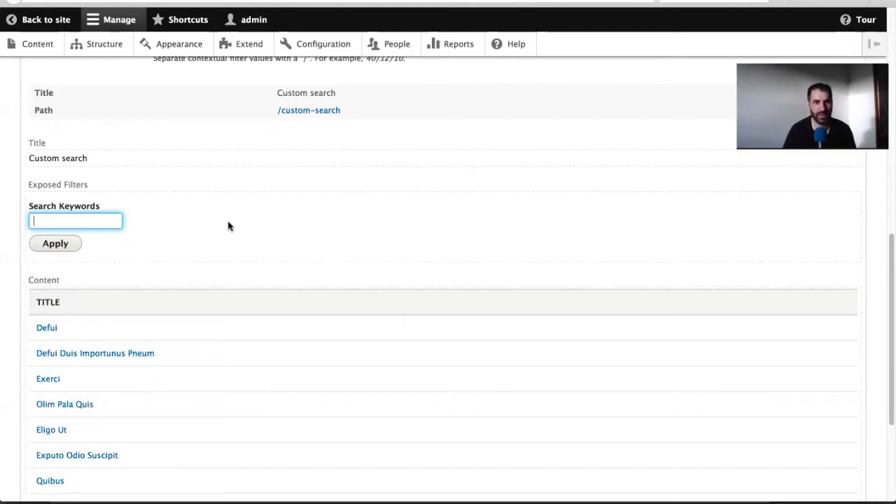
Step: Switch to PhpStorm and expand the core folder of the d8-demo-1 project
{"action": "scroll", "coordinate": [227, 223], "scroll_direction": "up", "scroll_amount": 10}
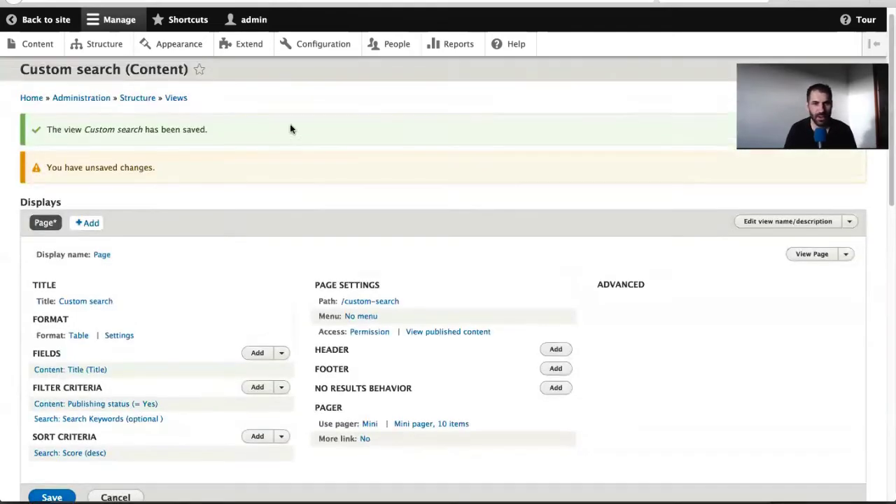
{"action": "key", "text": "super+Tab"}
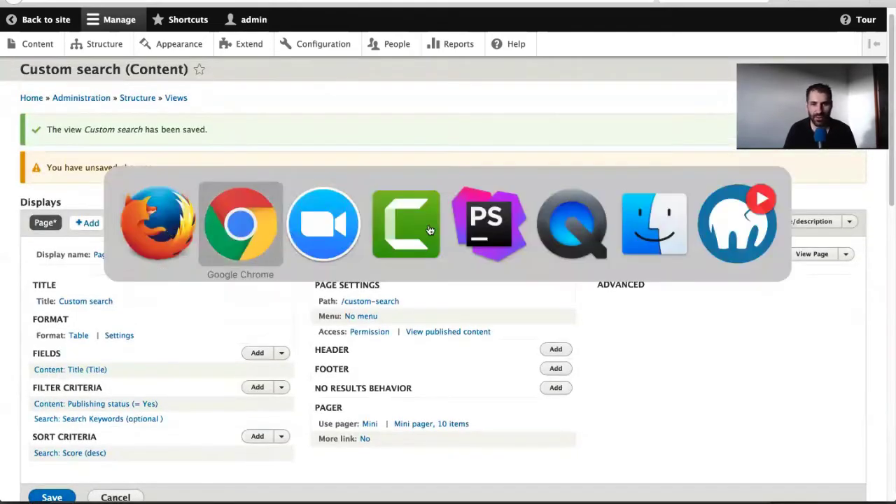
{"action": "left_click", "coordinate": [500, 220]}
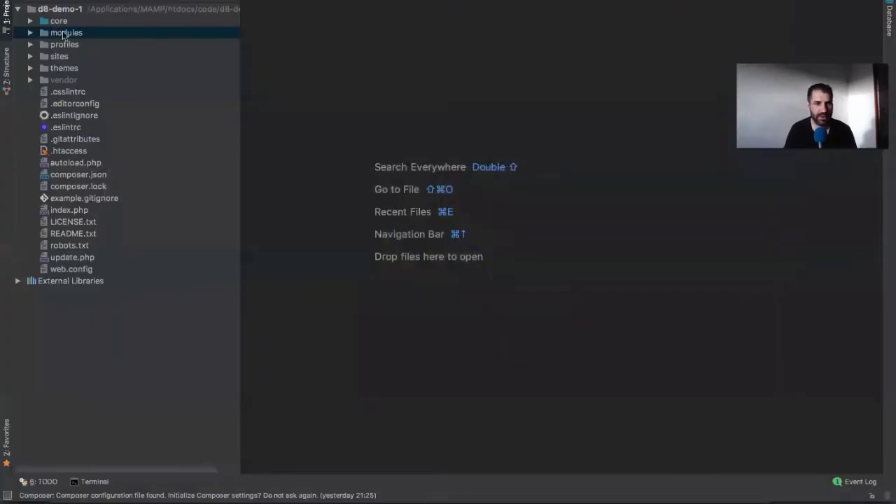
{"action": "double_click", "coordinate": [64, 23]}
Step: Switch back to Firefox and examine the Site search results page for "sit"
{"action": "key", "text": "super+Tab"}
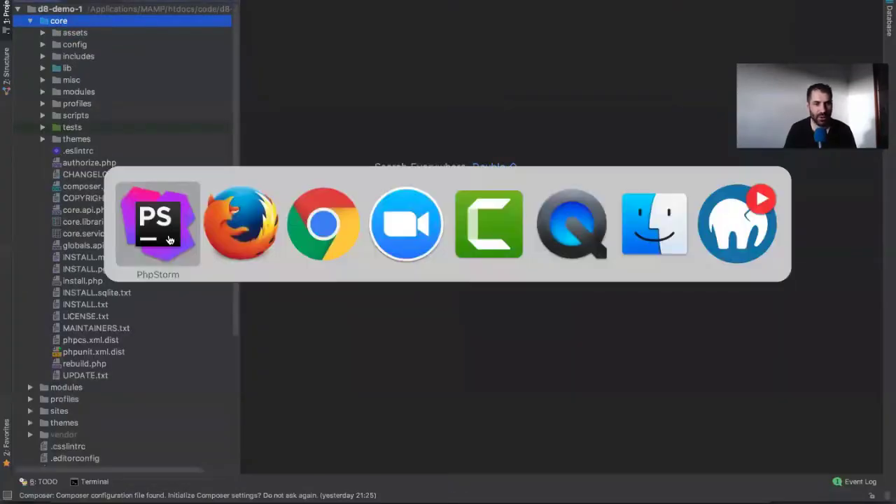
{"action": "left_click", "coordinate": [262, 246]}
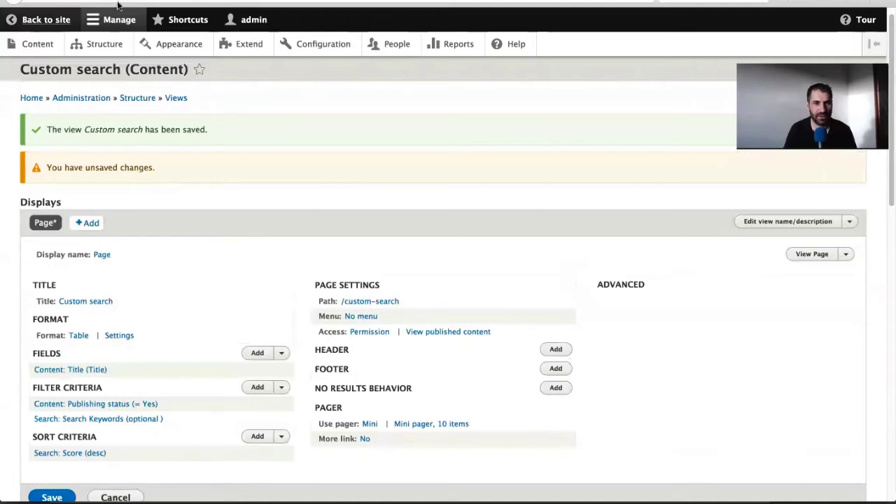
{"action": "key", "text": "super+r"}
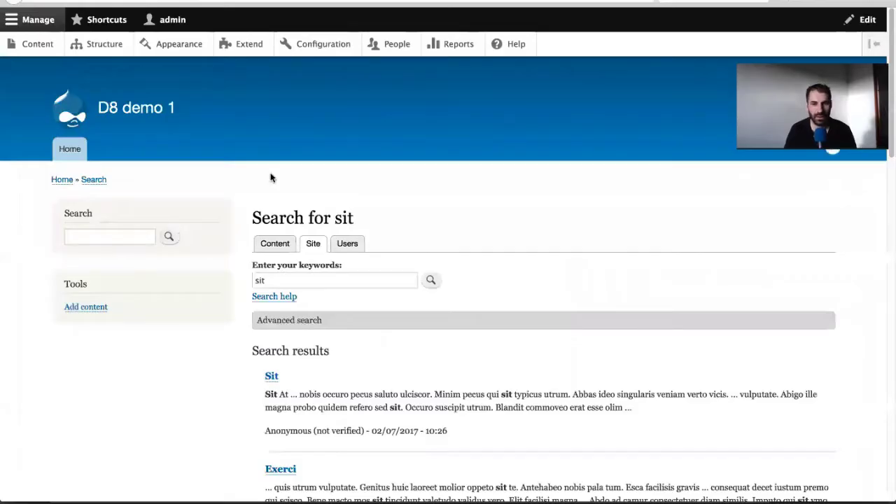
{"action": "scroll", "coordinate": [270, 175], "scroll_direction": "down", "scroll_amount": 5}
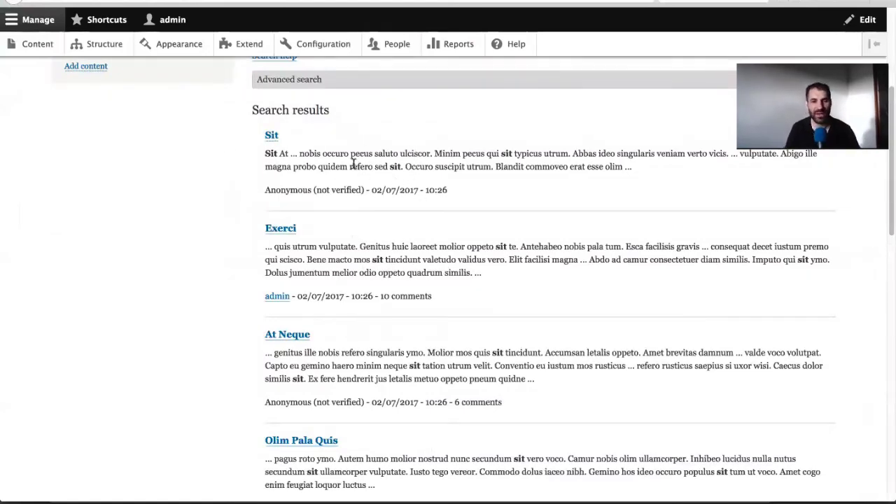
Step: Return to PhpStorm and expand core/modules/search/templates in the project tree
{"action": "key", "text": "super+Tab"}
{"action": "key", "text": "super+Tab"}
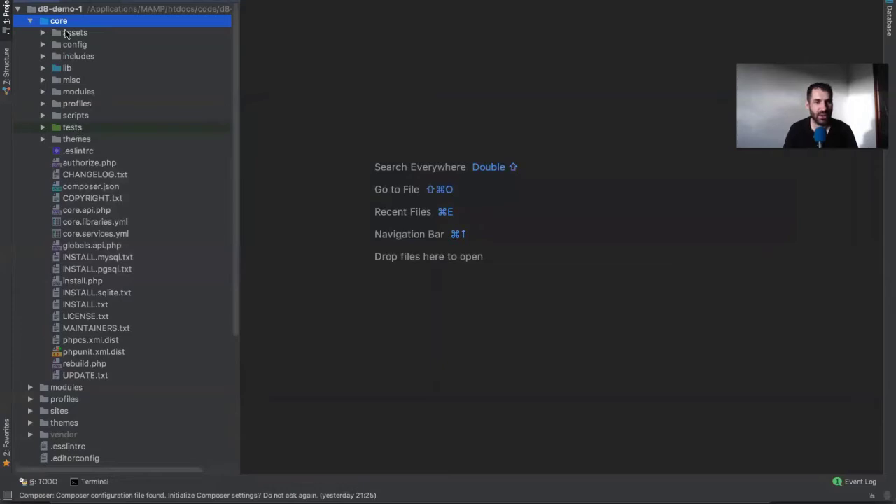
{"action": "double_click", "coordinate": [83, 92]}
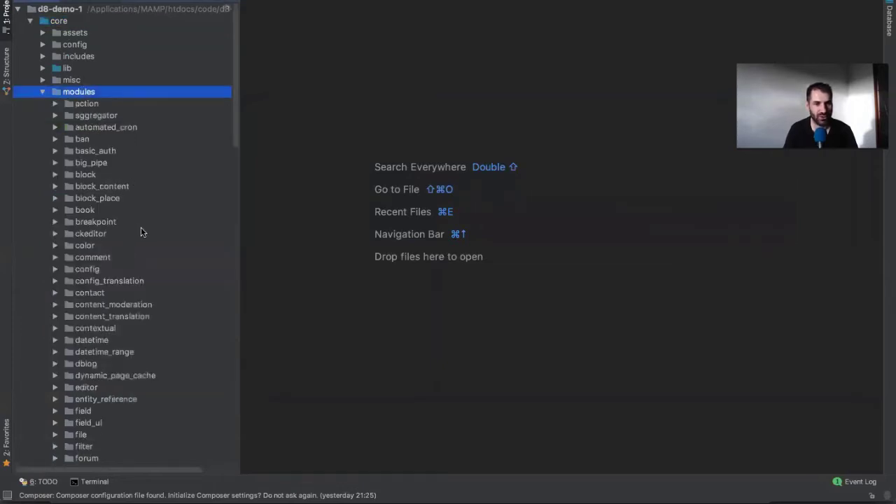
{"action": "scroll", "coordinate": [141, 227], "scroll_direction": "down", "scroll_amount": 15}
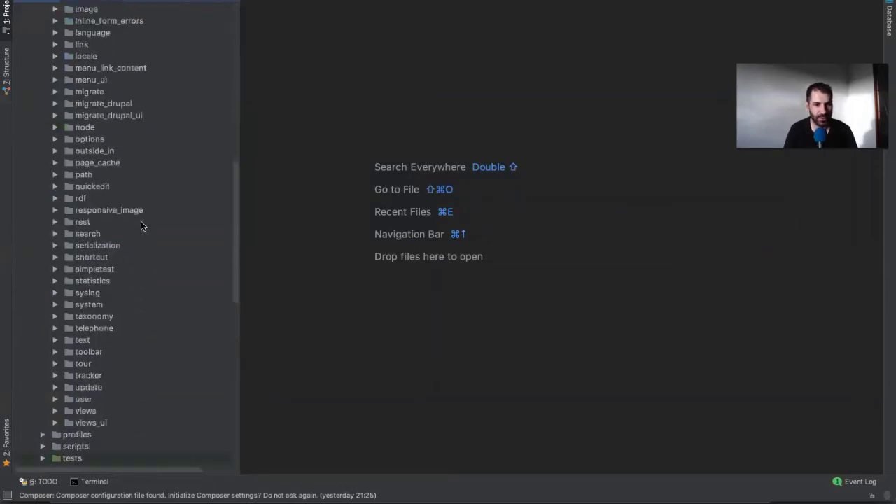
{"action": "scroll", "coordinate": [140, 223], "scroll_direction": "down", "scroll_amount": 2}
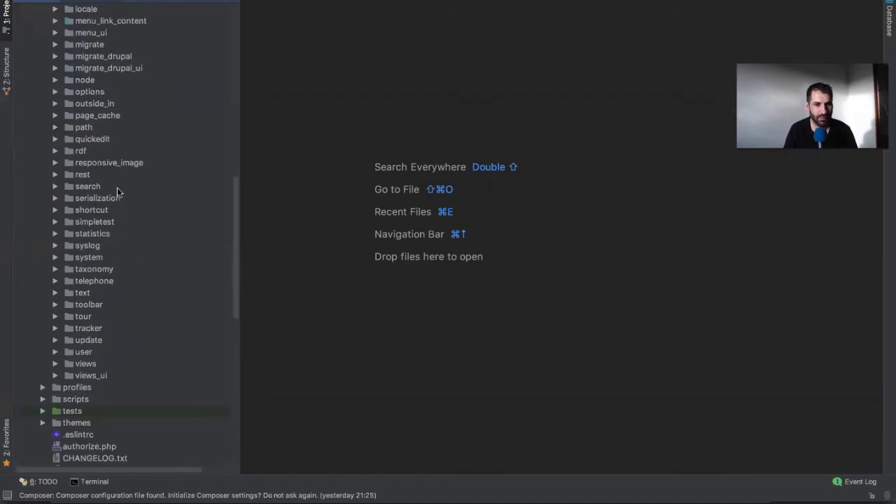
{"action": "double_click", "coordinate": [117, 187]}
{"action": "double_click", "coordinate": [133, 234]}
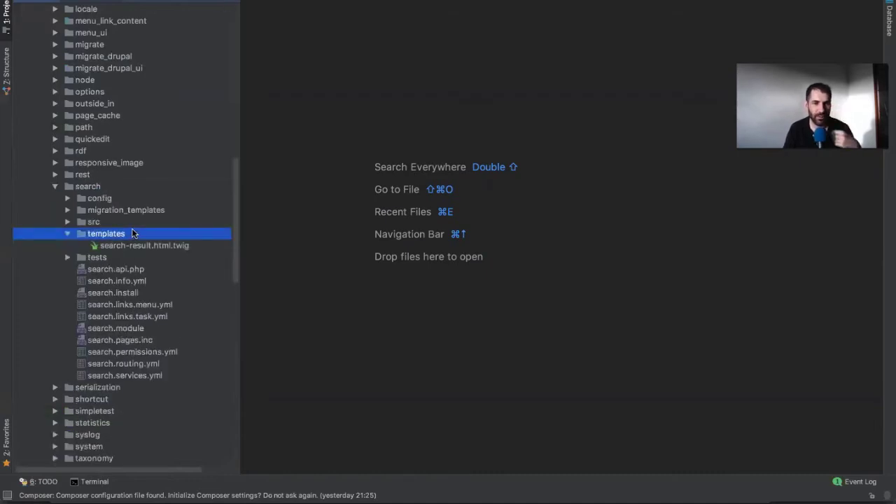
Step: Open search-result.html.twig from the search module's templates and examine the markup that prints the info line
{"action": "left_click", "coordinate": [137, 249]}
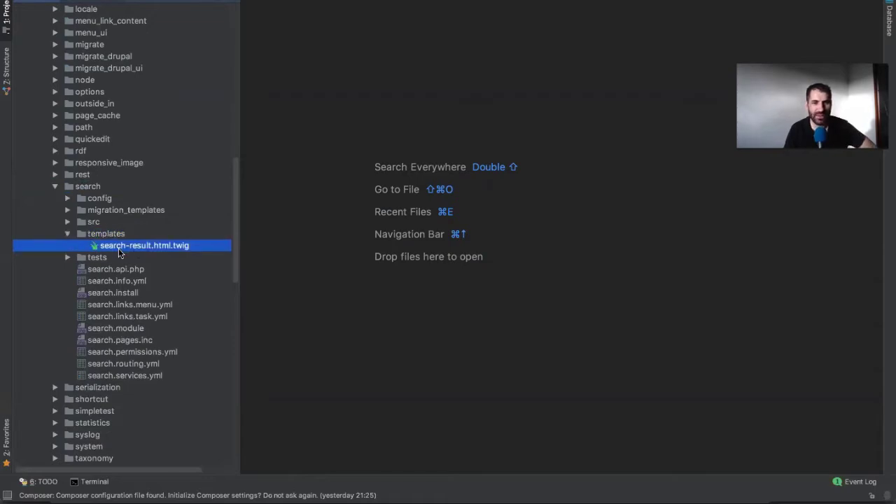
{"action": "double_click", "coordinate": [120, 247]}
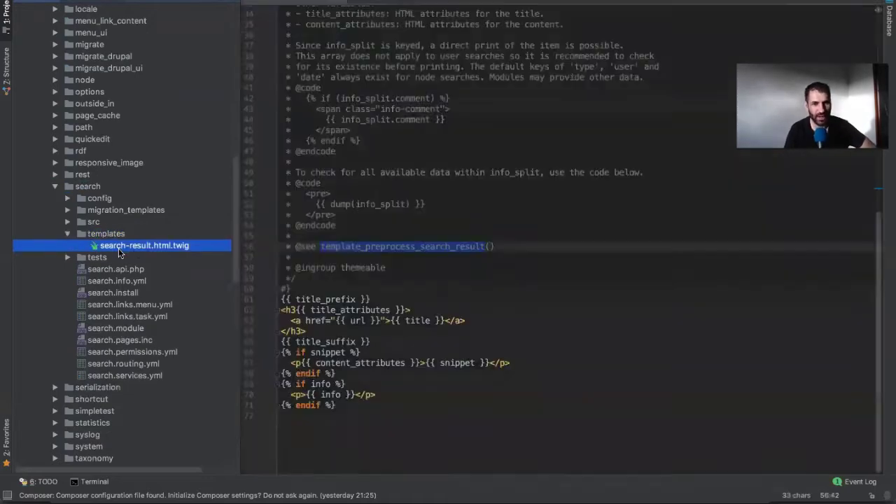
{"action": "left_click_drag", "start_coordinate": [381, 385], "coordinate": [375, 395]}
{"action": "left_click", "coordinate": [376, 406]}
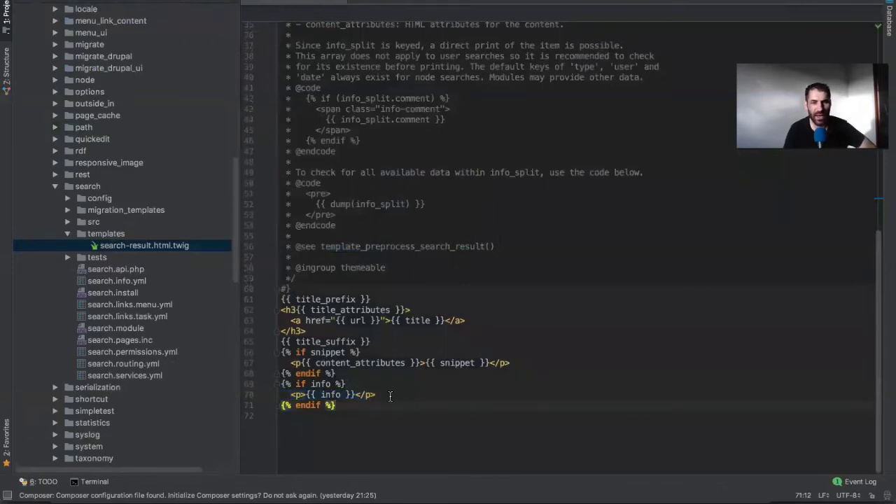
Step: Compare the template with the search results page in Firefox, and copy the search-result.html.twig file in PhpStorm
{"action": "key", "text": "super+Tab"}
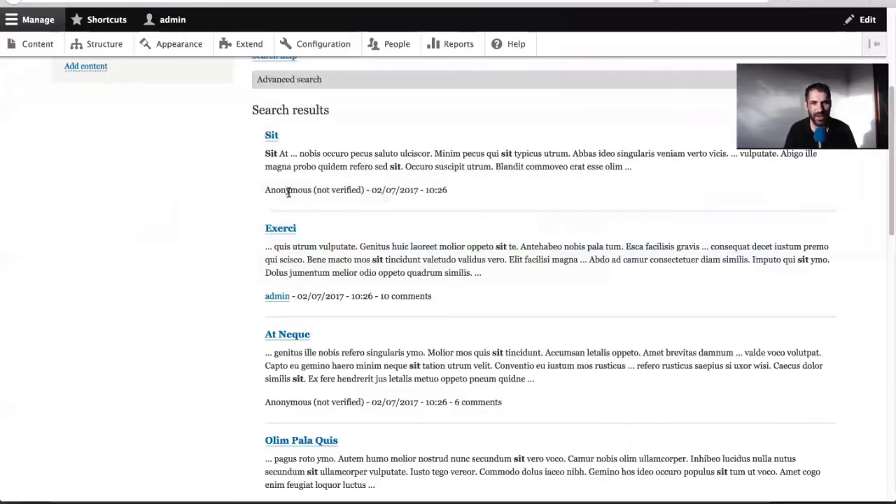
{"action": "key", "text": "super+Tab"}
{"action": "left_click", "coordinate": [161, 247]}
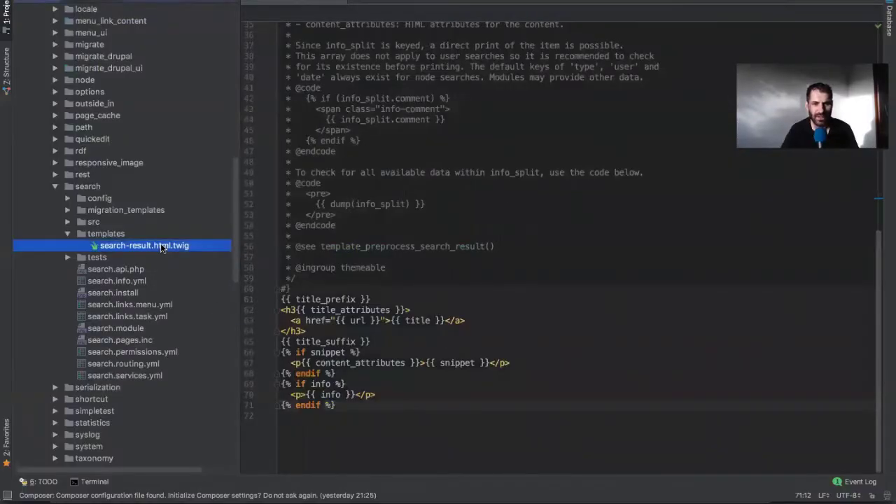
Step: Expand the project's root themes folder and collapse the search module's folder
{"action": "scroll", "coordinate": [129, 273], "scroll_direction": "down", "scroll_amount": 15}
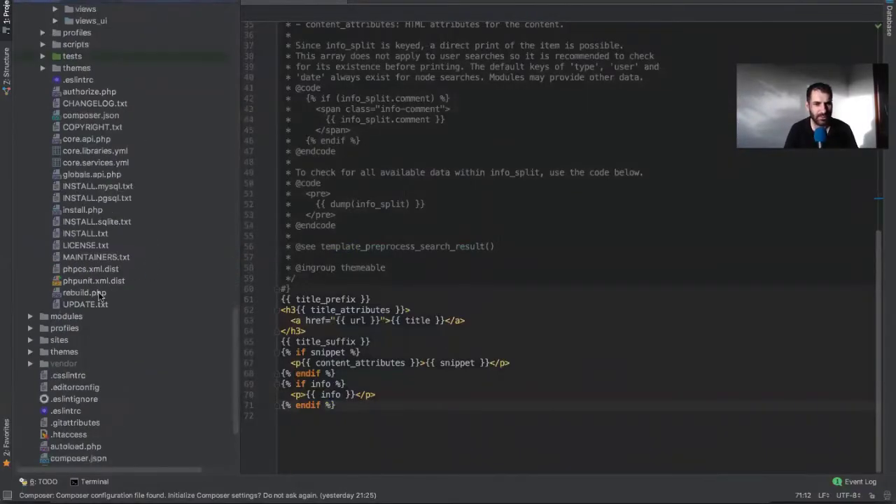
{"action": "double_click", "coordinate": [87, 351]}
{"action": "scroll", "coordinate": [91, 329], "scroll_direction": "up", "scroll_amount": 15}
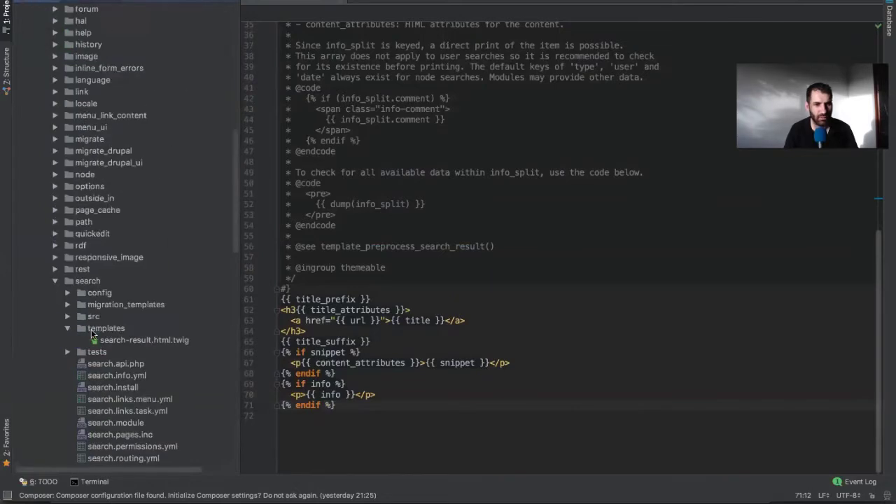
{"action": "double_click", "coordinate": [88, 281]}
{"action": "scroll", "coordinate": [91, 288], "scroll_direction": "down", "scroll_amount": 15}
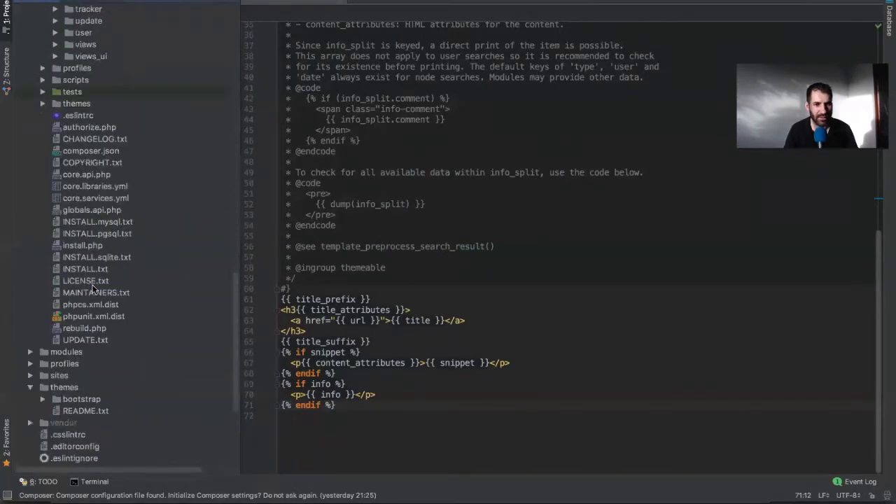
Step: Paste the copied search-result.html.twig into core/themes/bartik/templates, keeping its name and opening the copy in the editor
{"action": "double_click", "coordinate": [80, 104]}
{"action": "double_click", "coordinate": [85, 115]}
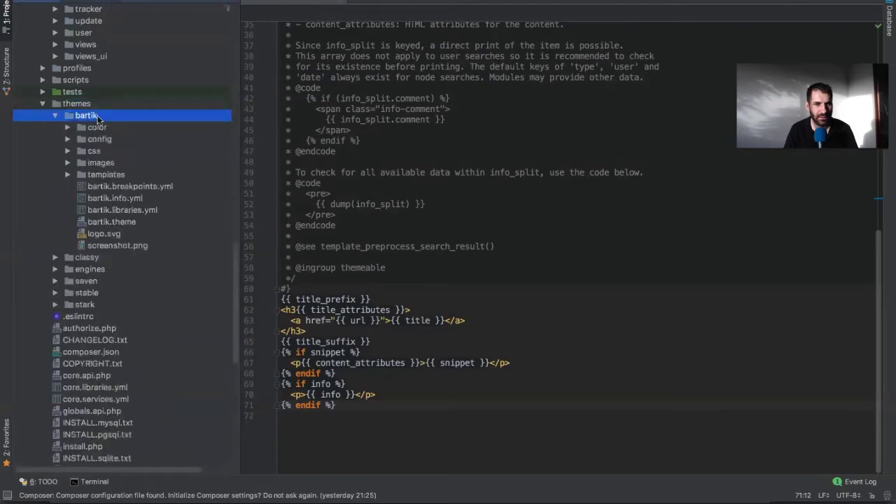
{"action": "double_click", "coordinate": [132, 175]}
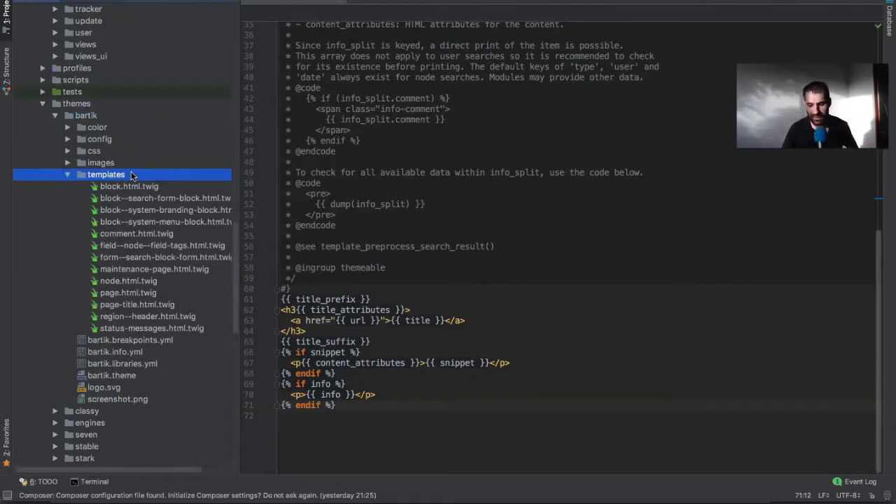
{"action": "key", "text": "ctrl+v"}
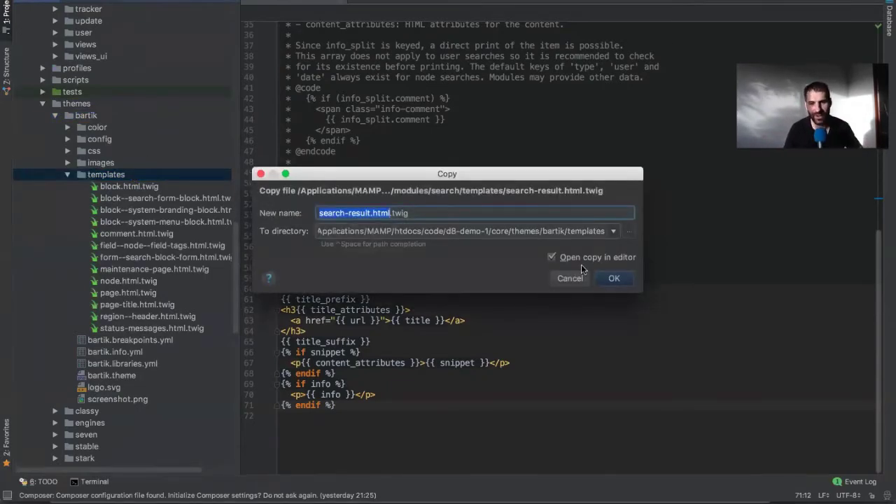
{"action": "left_click", "coordinate": [610, 278]}
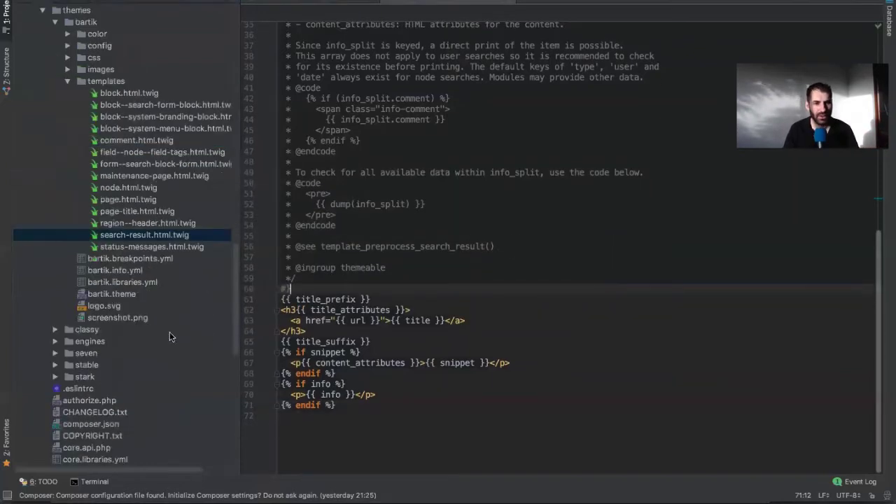
Step: Add the line "my custom search template." above the title_prefix output in Bartik's search-result.html.twig, preceded by an empty line
{"action": "key", "text": "Return"}
{"action": "key", "text": "Return"}
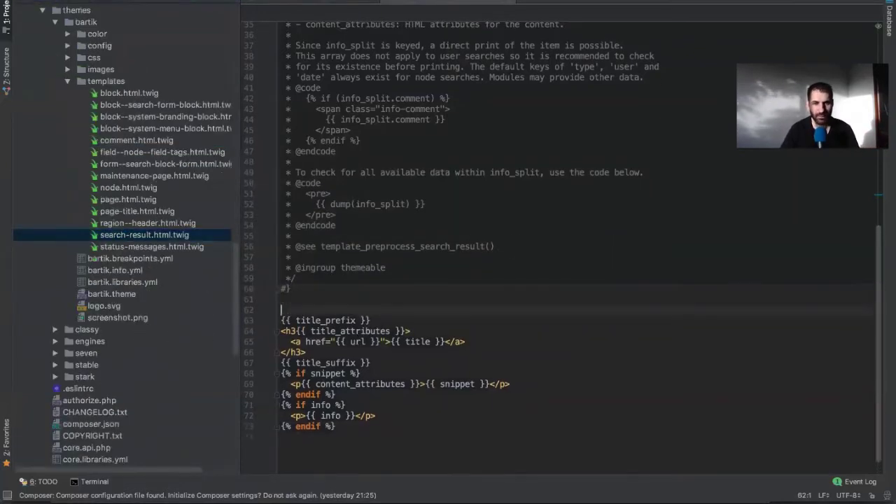
{"action": "type", "text": "my custom search template."}
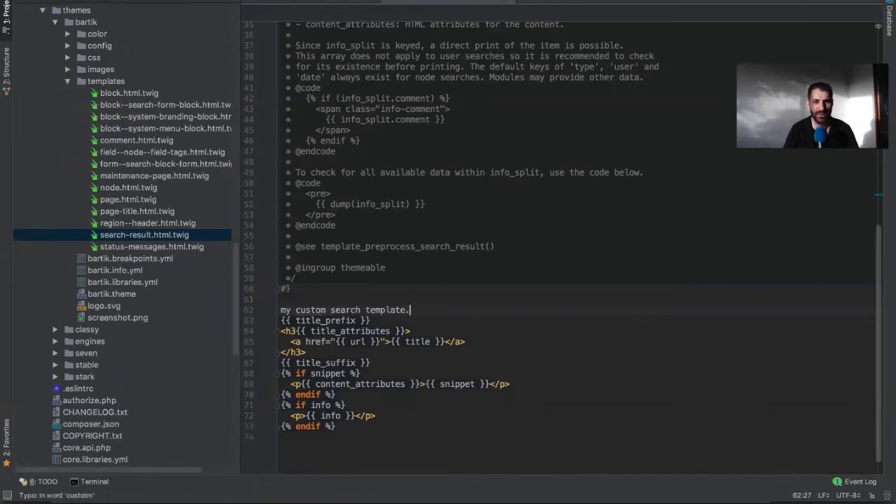
Step: Rebuild the Drupal cache by running drush cr in the project's terminal
{"action": "left_click", "coordinate": [93, 483]}
{"action": "type", "text": "drush "}
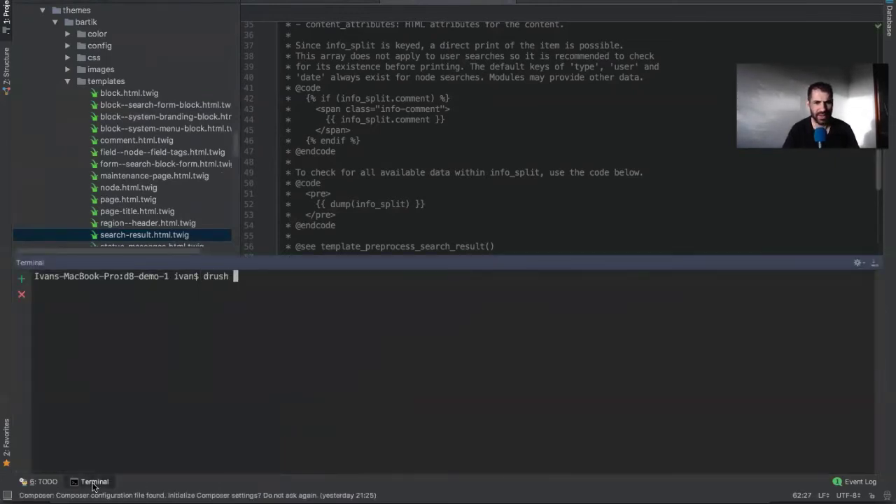
{"action": "type", "text": "cr"}
{"action": "key", "text": "Return"}
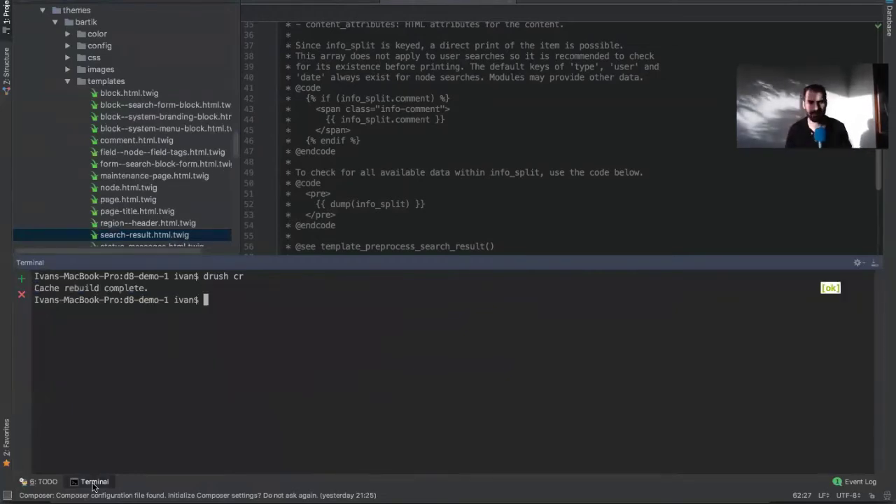
Step: Switch to Firefox, reload the search results page and check the results for the custom template line
{"action": "key", "text": "super+Tab"}
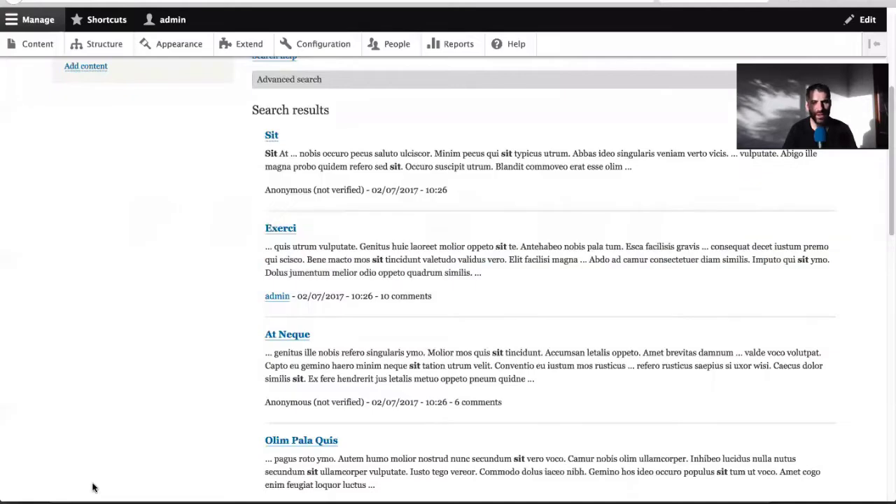
{"action": "key", "text": "super+r"}
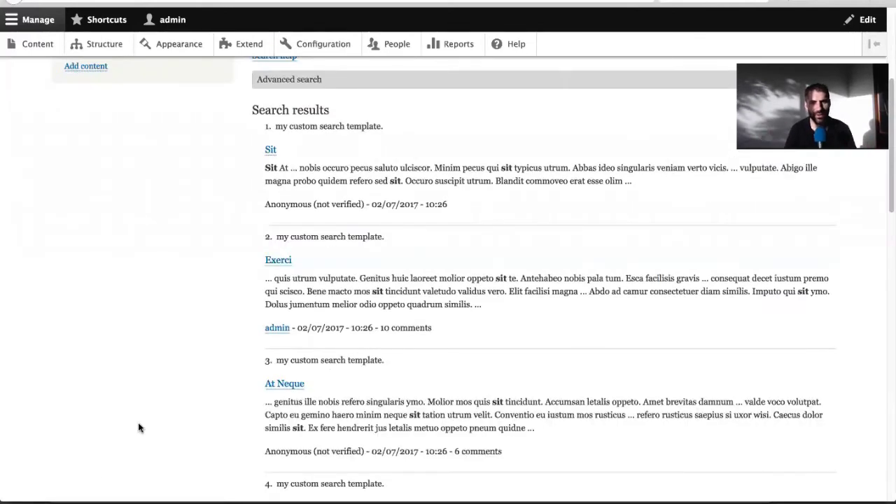
{"action": "left_click_drag", "start_coordinate": [397, 242], "coordinate": [274, 239]}
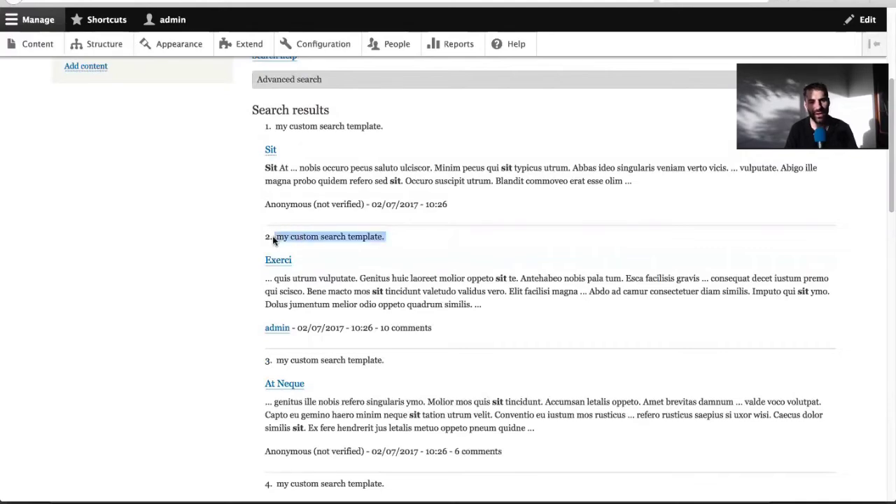
{"action": "left_click", "coordinate": [424, 240]}
{"action": "left_click_drag", "start_coordinate": [388, 133], "coordinate": [278, 127]}
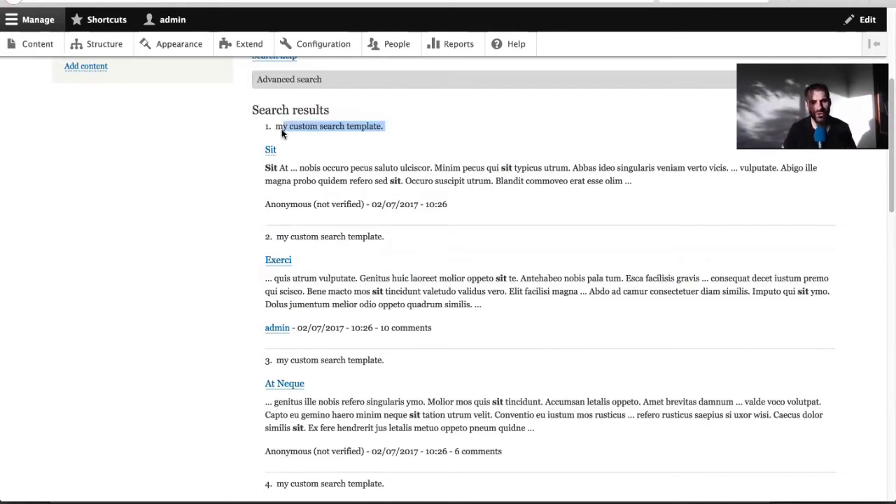
Step: Return to PhpStorm, hide the terminal and open the definition of template_preprocess_search_result, referenced in the template's comment
{"action": "key", "text": "super+Tab"}
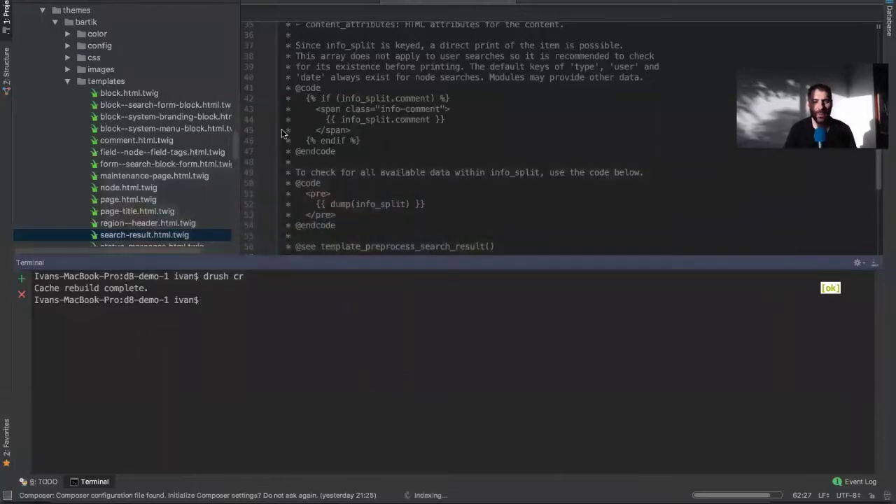
{"action": "left_click", "coordinate": [94, 482]}
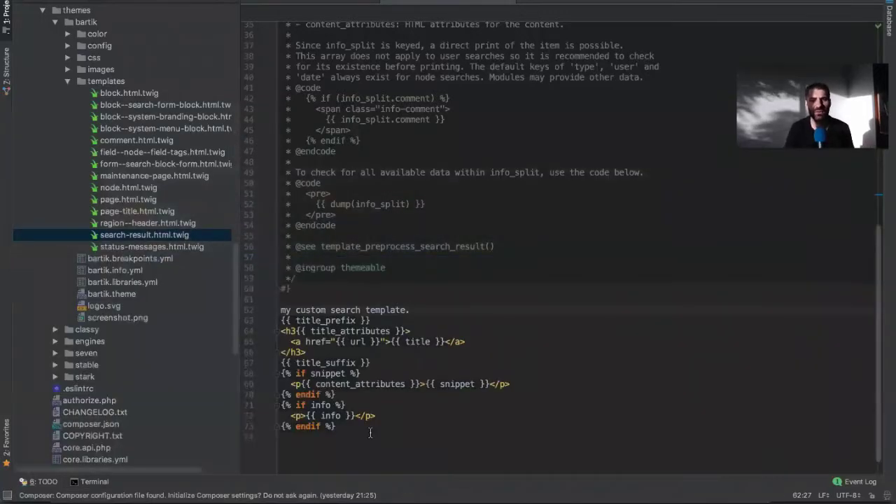
{"action": "left_click_drag", "start_coordinate": [376, 436], "coordinate": [294, 332]}
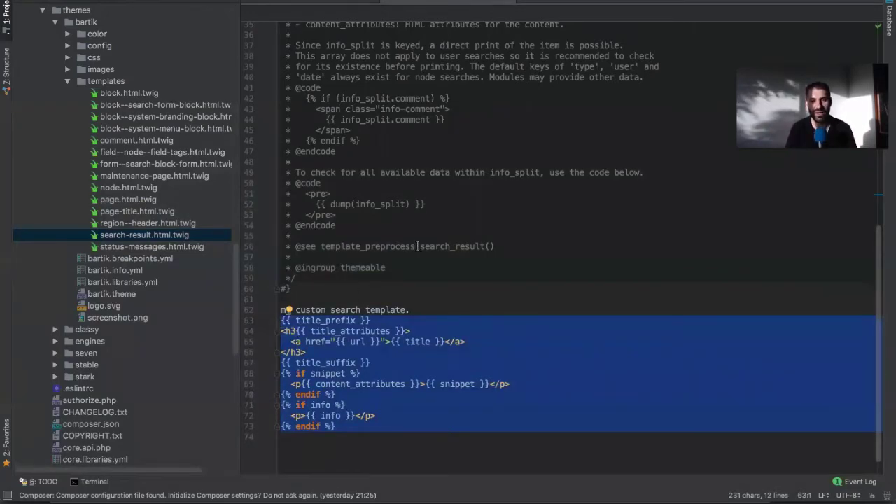
{"action": "double_click", "coordinate": [449, 245]}
{"action": "key", "text": "ctrl+alt+shift+n"}
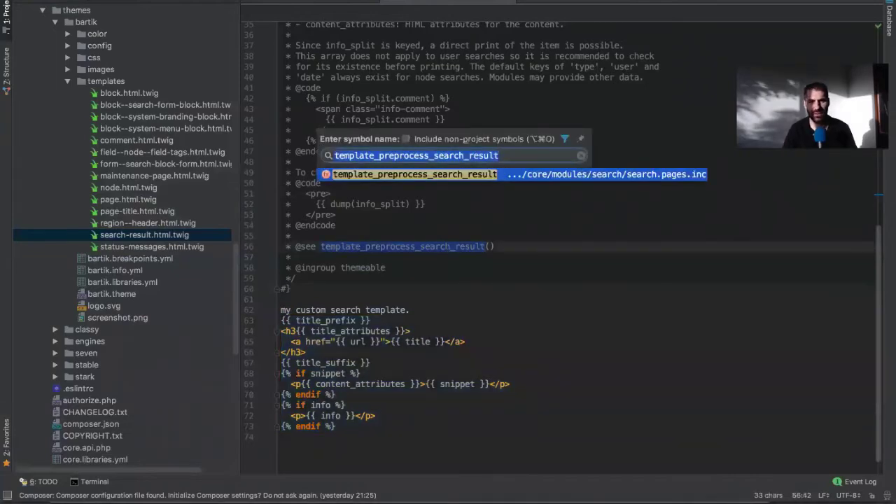
{"action": "key", "text": "Return"}
Step: Examine the snippet and user variables in template_preprocess_search_result and compare them with the author line of a search result in Firefox
{"action": "scroll", "coordinate": [478, 209], "scroll_direction": "down", "scroll_amount": 1}
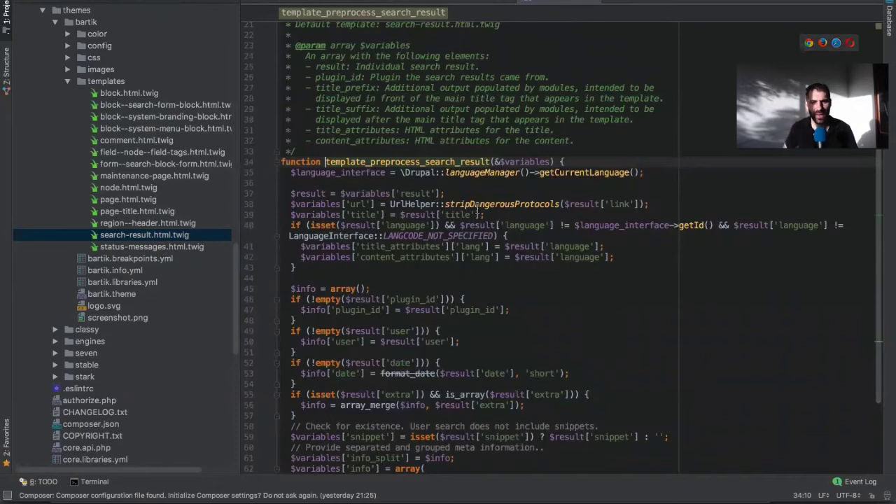
{"action": "scroll", "coordinate": [490, 209], "scroll_direction": "down", "scroll_amount": 1}
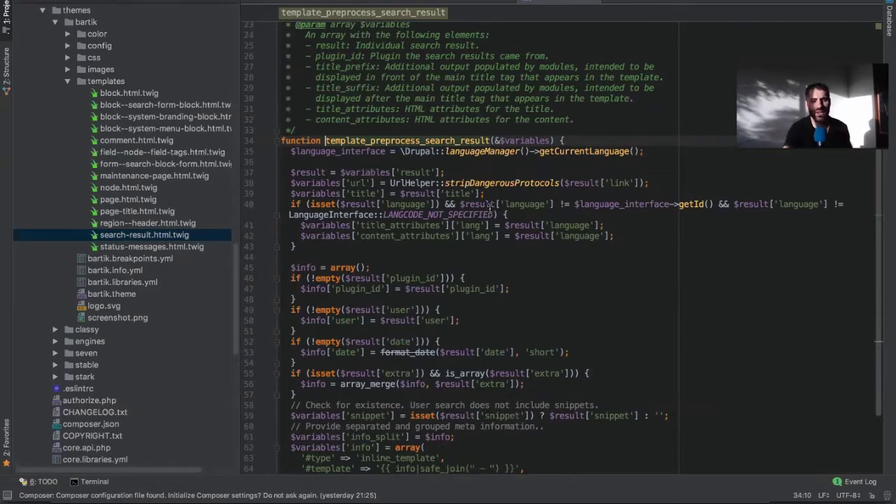
{"action": "scroll", "coordinate": [548, 252], "scroll_direction": "down", "scroll_amount": 3}
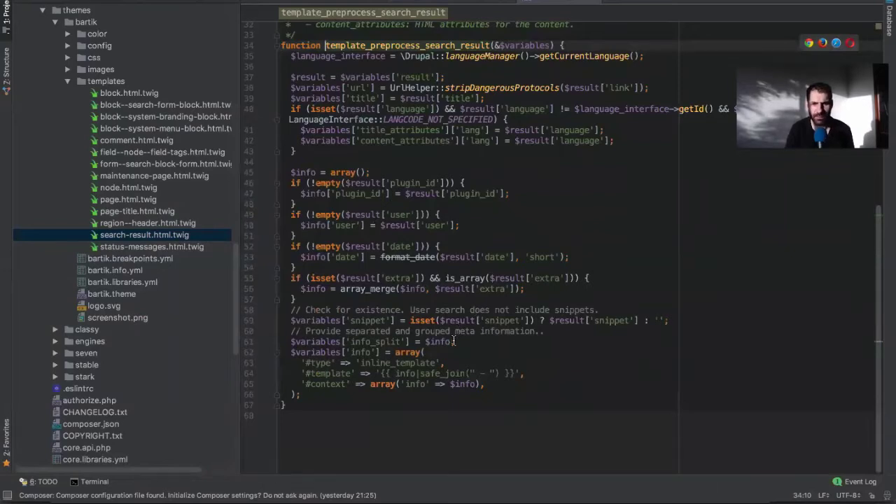
{"action": "left_click", "coordinate": [519, 320]}
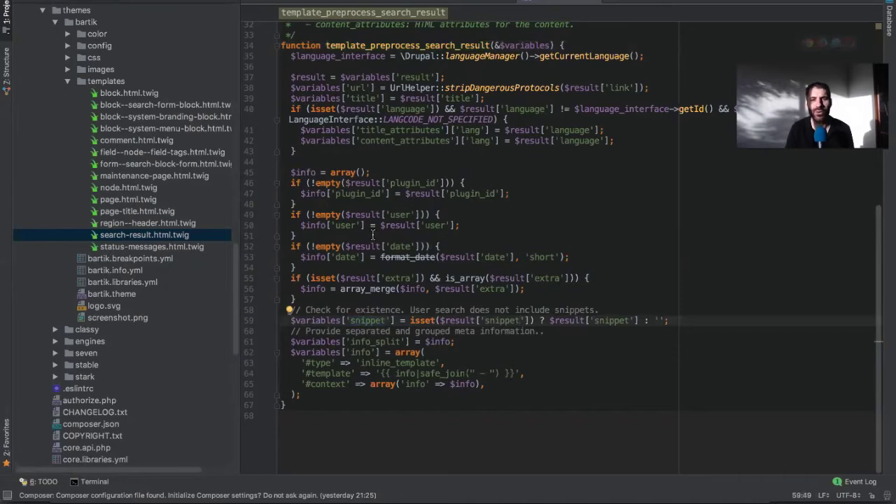
{"action": "left_click_drag", "start_coordinate": [297, 236], "coordinate": [258, 219]}
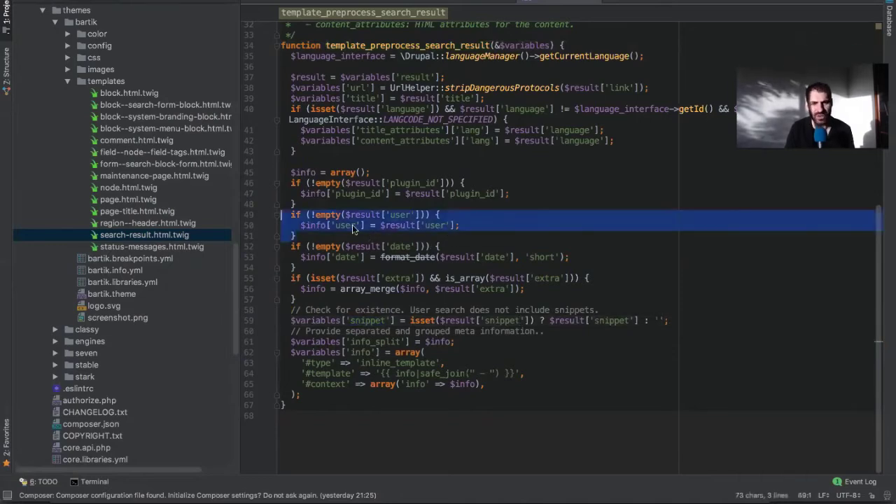
{"action": "key", "text": "super+Tab"}
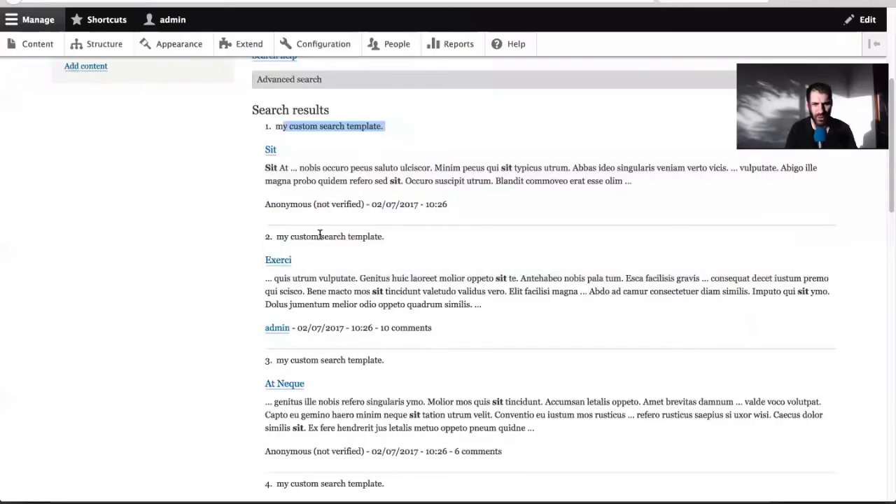
{"action": "left_click_drag", "start_coordinate": [268, 328], "coordinate": [290, 327]}
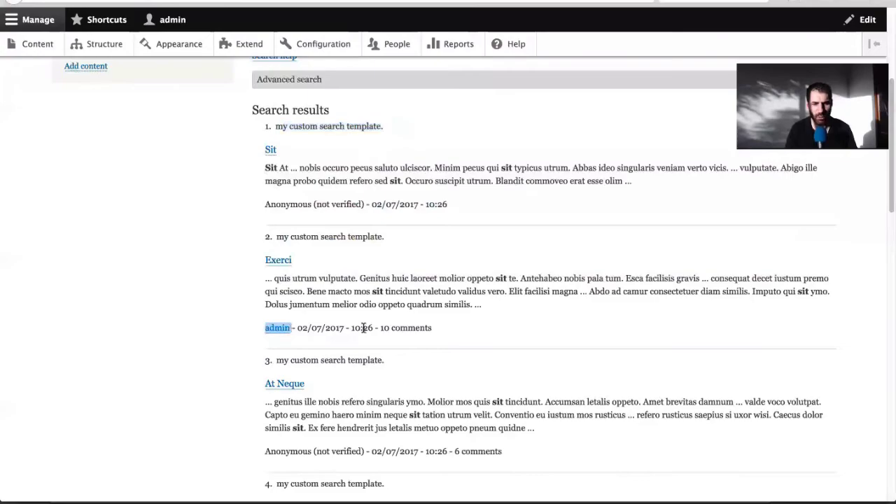
{"action": "key", "text": "super+Tab"}
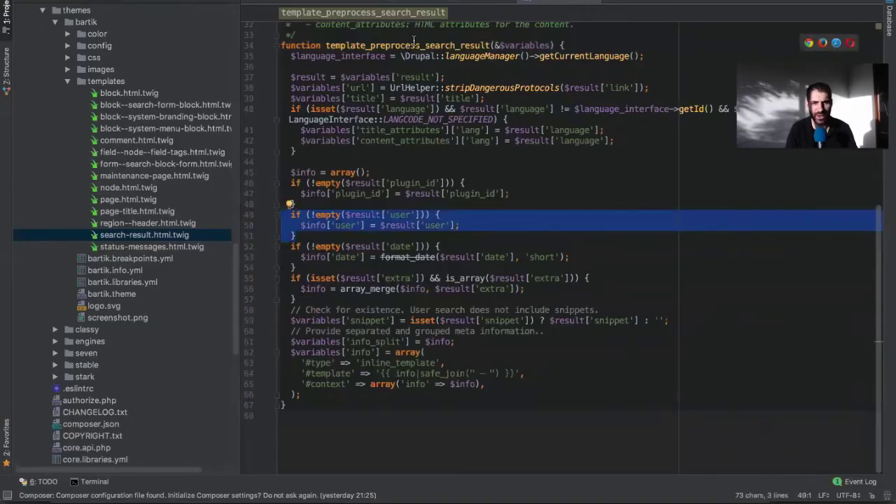
{"action": "left_click", "coordinate": [354, 227]}
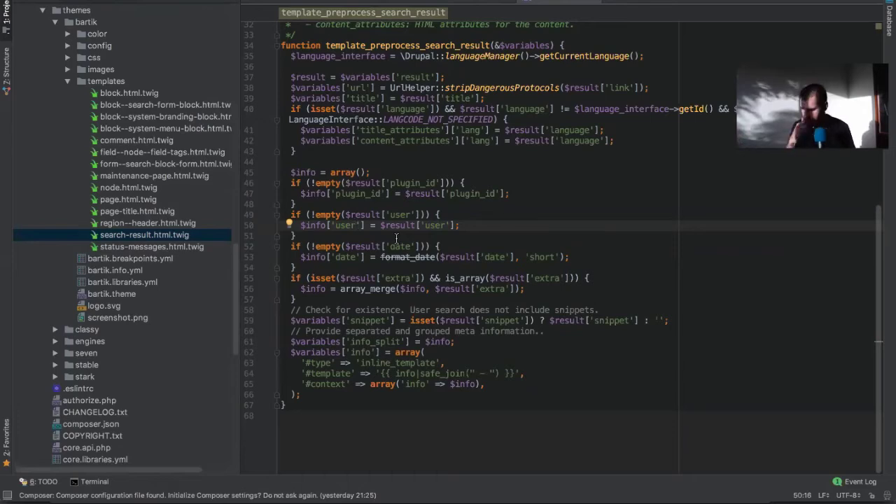
{"action": "key", "text": "super+Tab"}
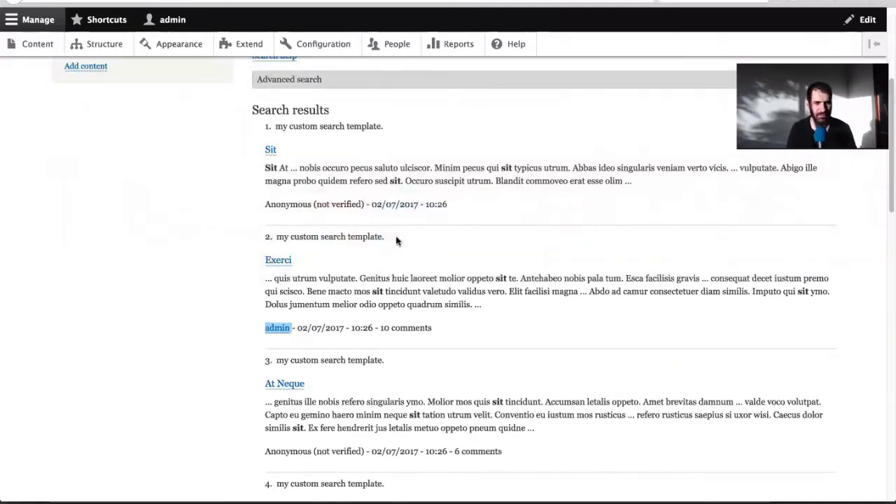
{"action": "key", "text": "super+Tab"}
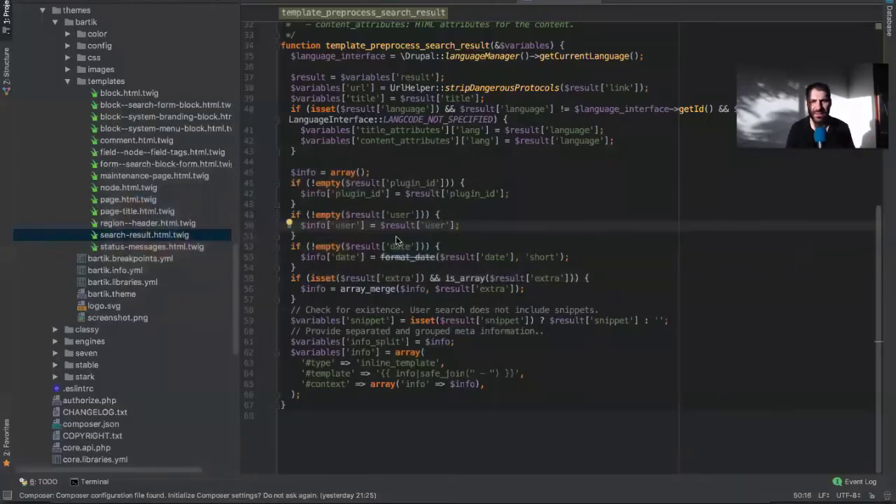
{"action": "key", "text": "super+Tab"}
{"action": "key", "text": "Tab"}
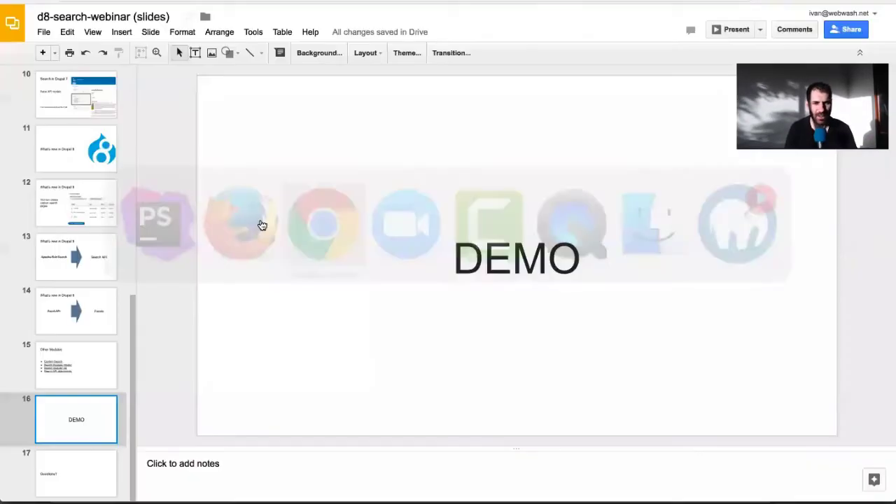
Step: Switch to Firefox, open the site's module list and filter it by "search api"
{"action": "key", "text": "super+Tab"}
{"action": "key", "text": "Tab"}
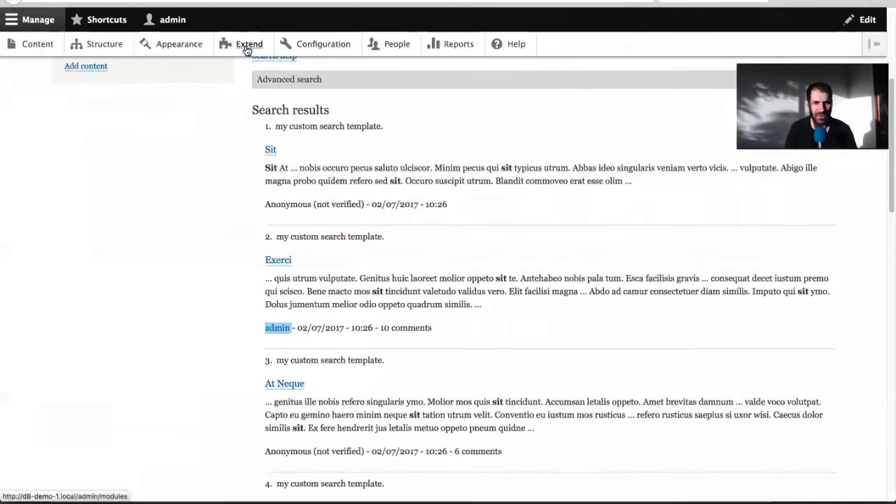
{"action": "left_click", "coordinate": [246, 48]}
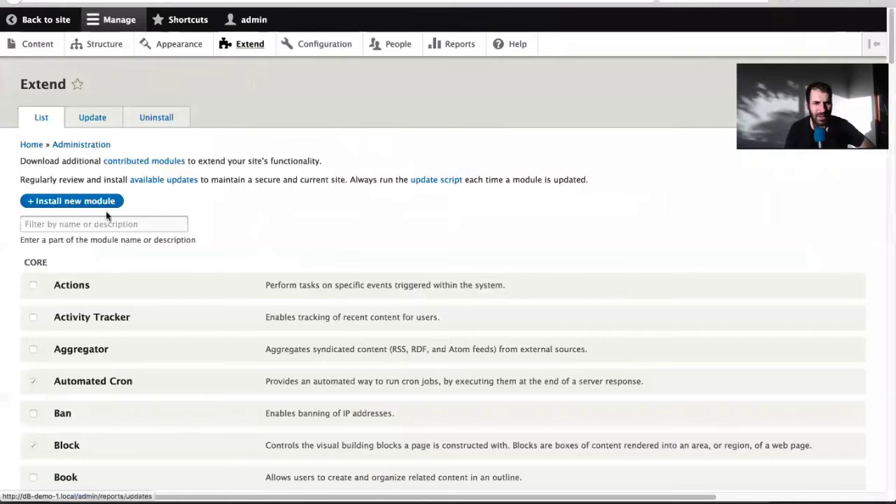
{"action": "left_click", "coordinate": [106, 221]}
{"action": "type", "text": "sea"}
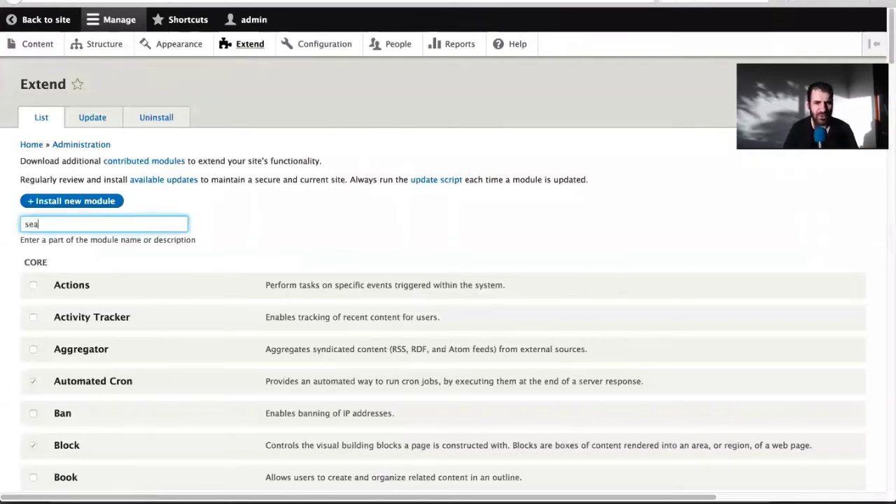
{"action": "type", "text": "rch api"}
{"action": "scroll", "coordinate": [296, 242], "scroll_direction": "down", "scroll_amount": 3}
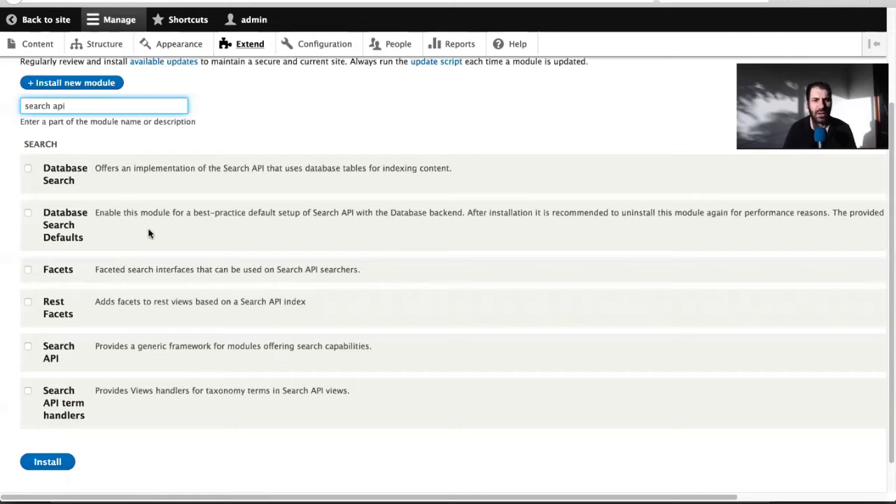
Step: Install the Database Search Defaults module together with its required Database Search and Search API modules
{"action": "left_click", "coordinate": [46, 231]}
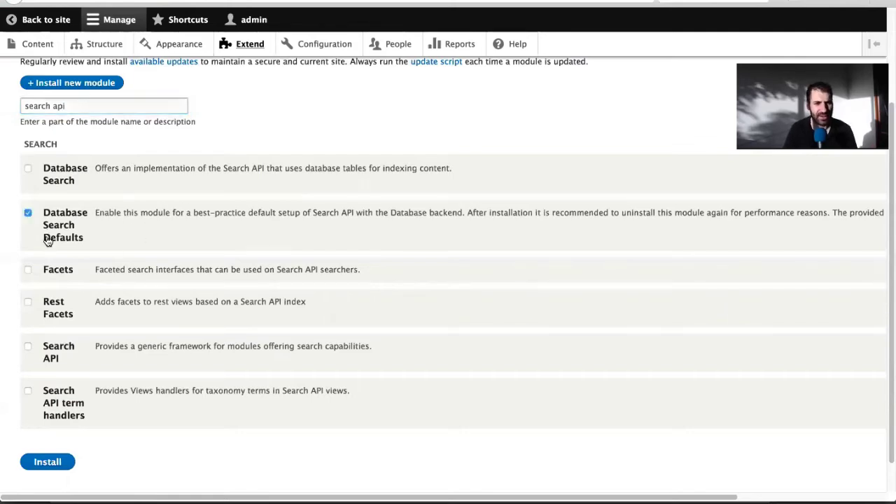
{"action": "left_click", "coordinate": [46, 466]}
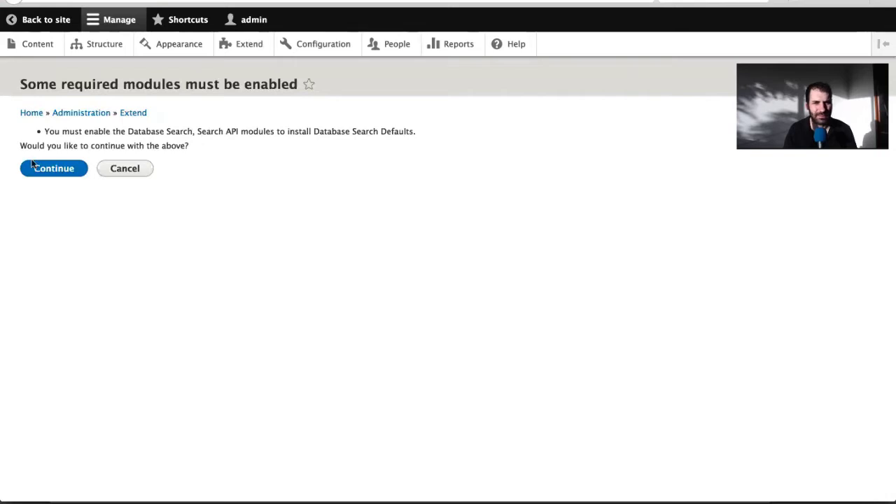
{"action": "left_click", "coordinate": [34, 165]}
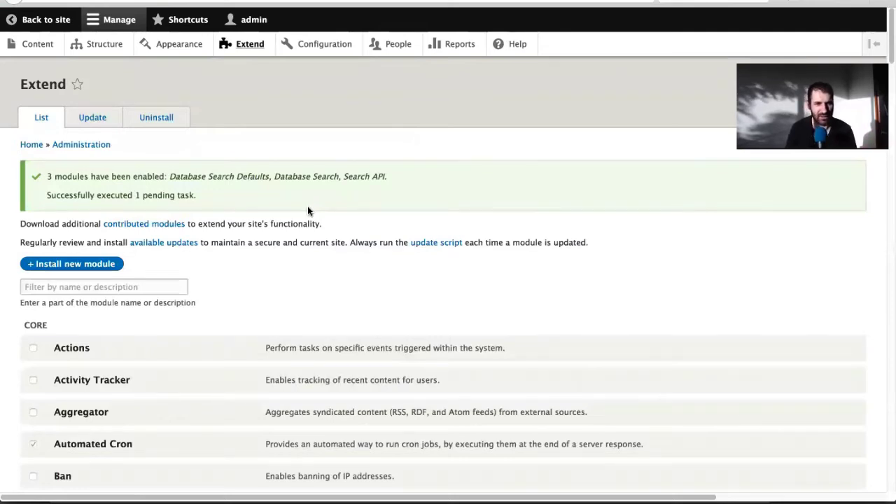
Step: Filter the module list by "search api" again and review which search modules are enabled
{"action": "left_click", "coordinate": [148, 288]}
{"action": "type", "text": "search api"}
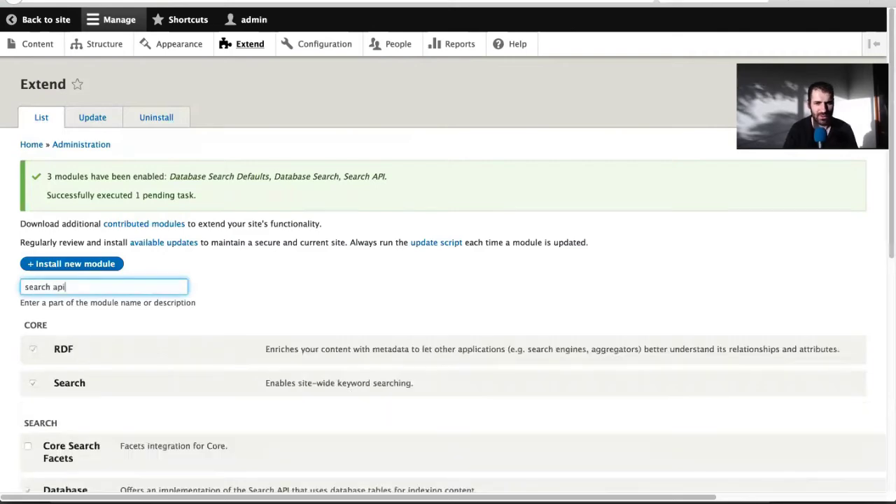
{"action": "scroll", "coordinate": [482, 238], "scroll_direction": "down", "scroll_amount": 5}
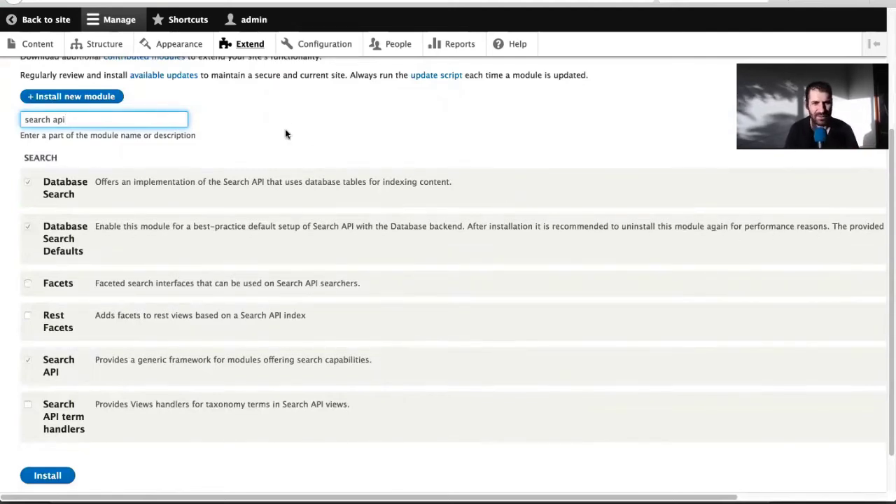
Step: Go to the Search API configuration and open the Database Server's edit form
{"action": "left_click", "coordinate": [294, 53]}
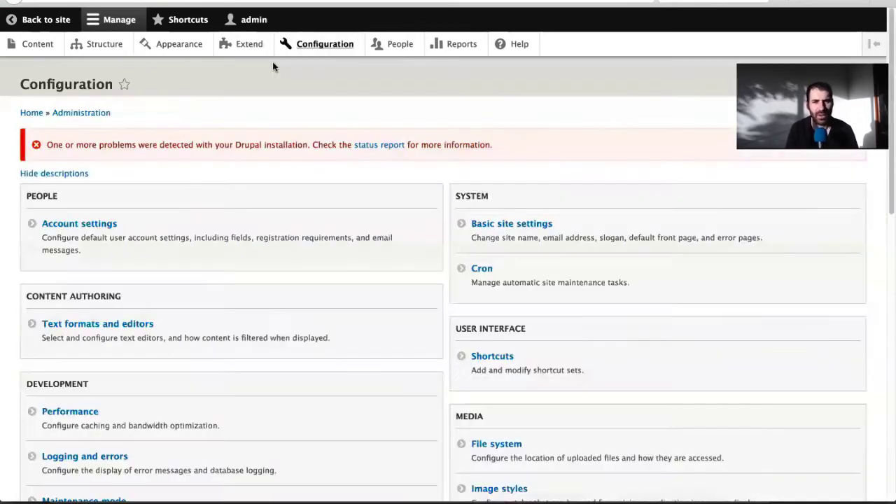
{"action": "scroll", "coordinate": [310, 52], "scroll_direction": "down", "scroll_amount": 10}
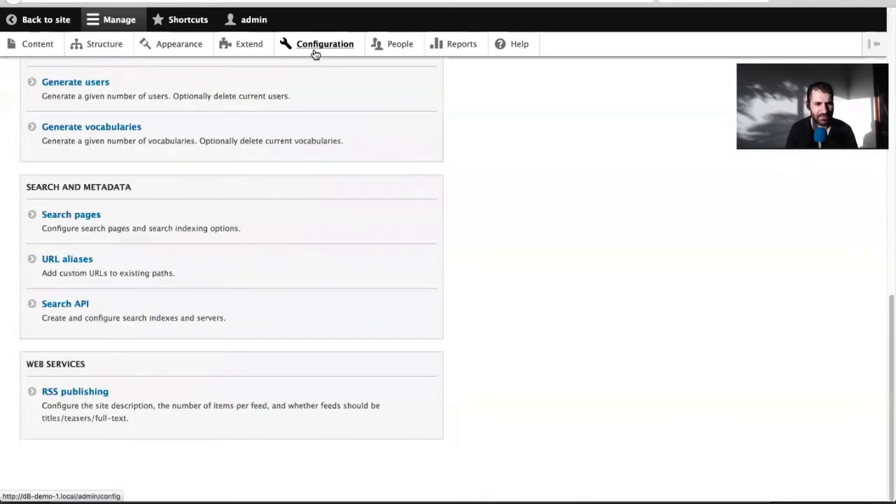
{"action": "left_click", "coordinate": [55, 307]}
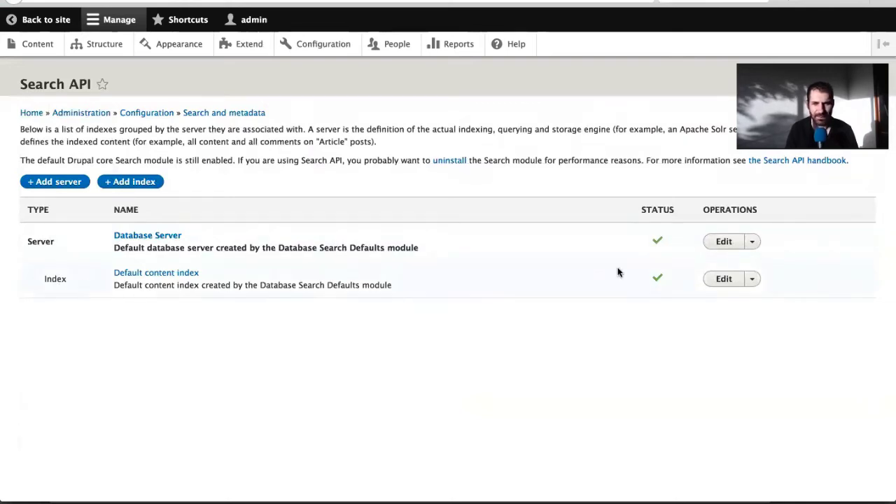
{"action": "left_click", "coordinate": [726, 242]}
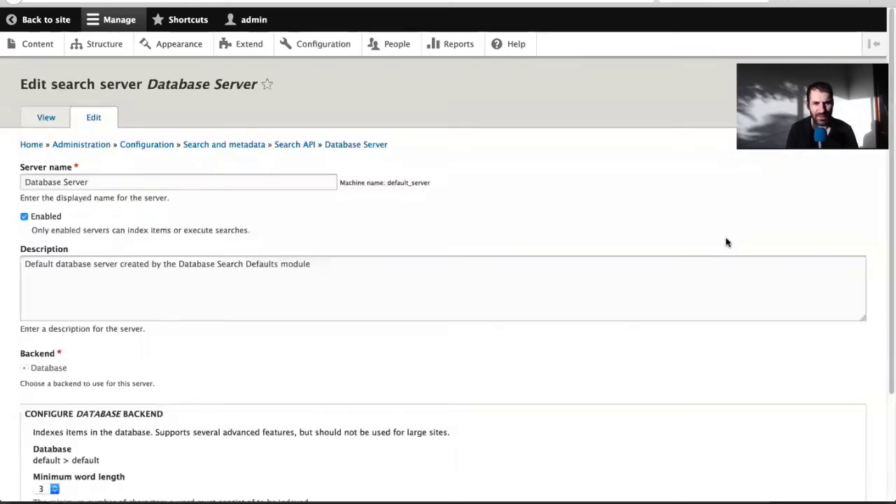
Step: Review the Database Server's backend settings and the Default content index's edit form, returning to the Search API overview
{"action": "scroll", "coordinate": [124, 256], "scroll_direction": "down", "scroll_amount": 5}
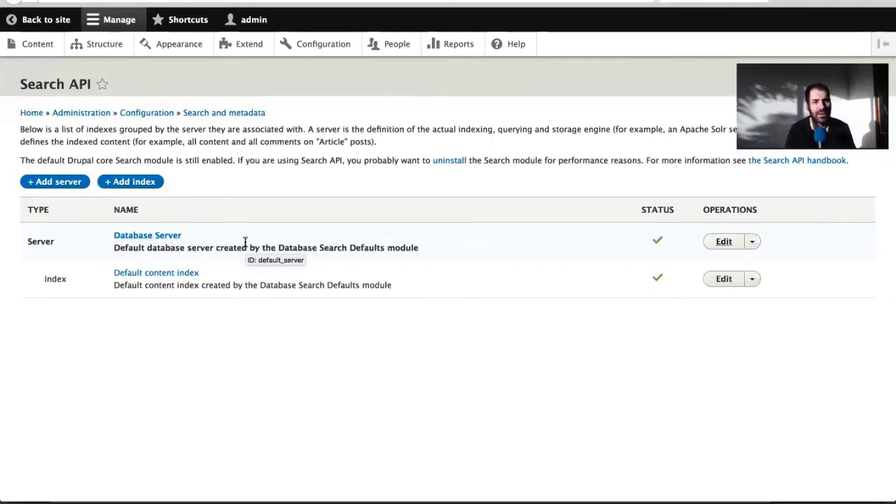
{"action": "left_click", "coordinate": [714, 283]}
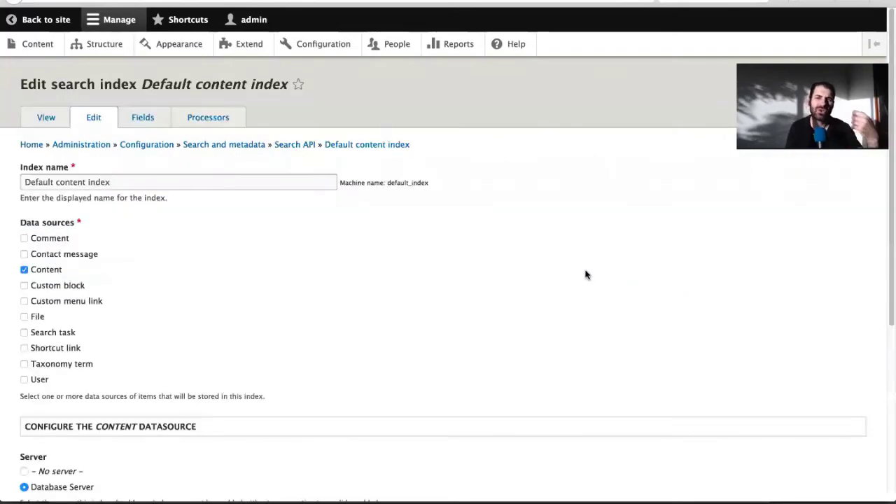
{"action": "scroll", "coordinate": [556, 259], "scroll_direction": "down", "scroll_amount": 2}
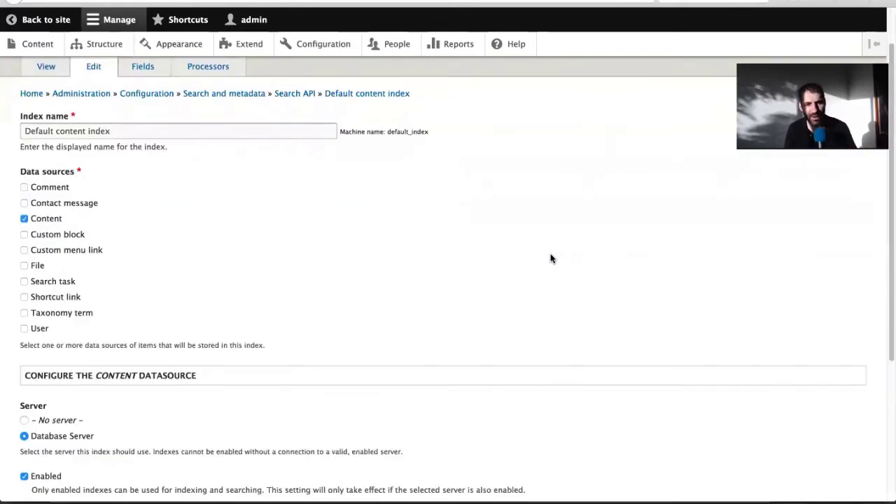
{"action": "key", "text": "alt+Left"}
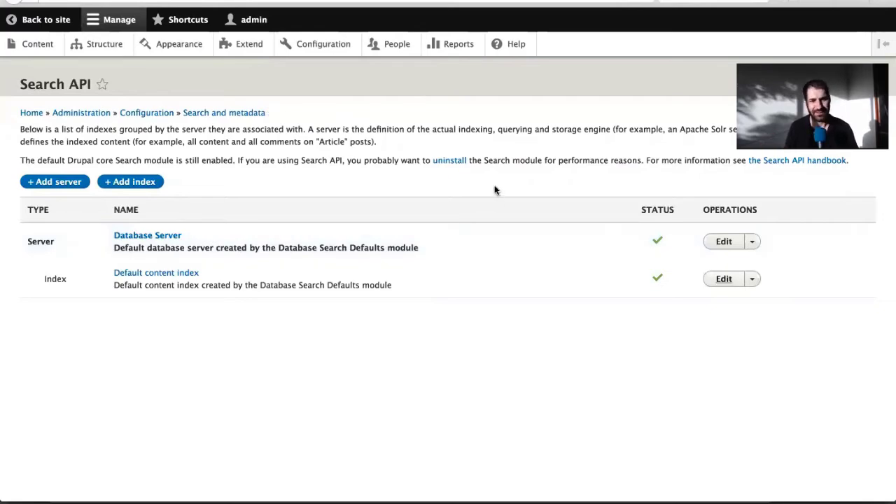
{"action": "left_click", "coordinate": [727, 244]}
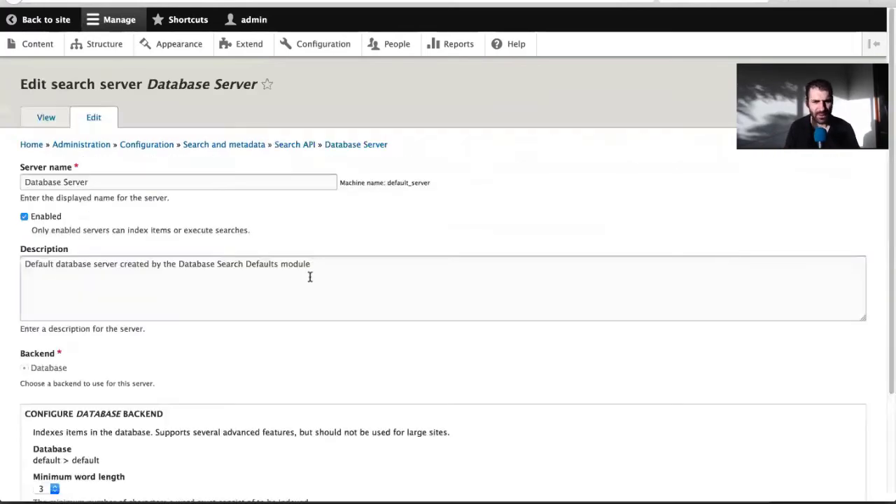
{"action": "scroll", "coordinate": [304, 294], "scroll_direction": "down", "scroll_amount": 4}
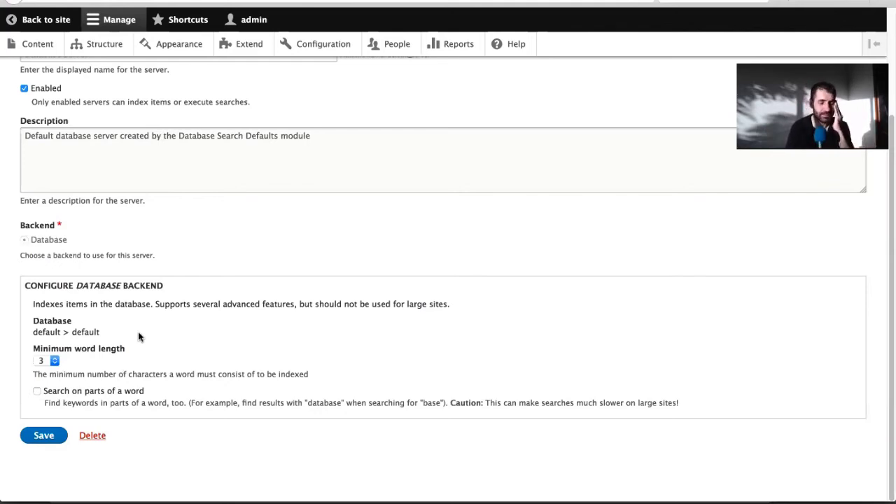
{"action": "key", "text": "super+Left"}
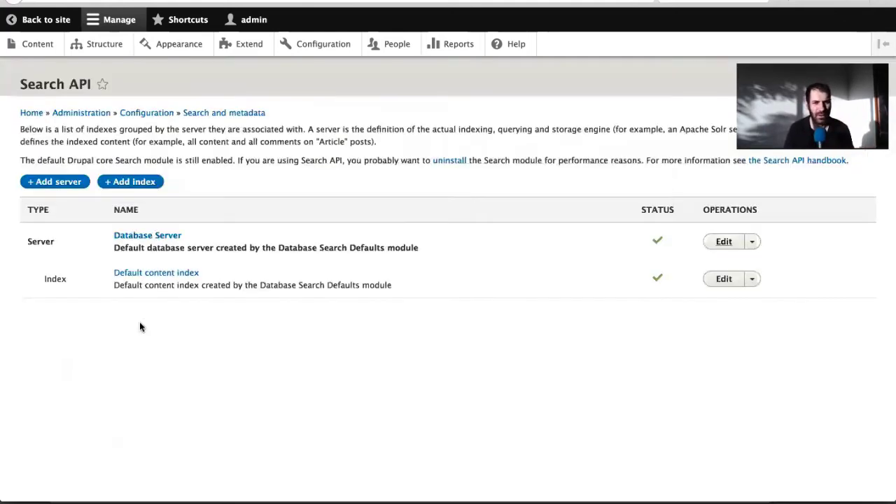
Step: Open the Default content index's edit form and review its data sources, temporarily selecting the User source and deselecting it
{"action": "left_click", "coordinate": [724, 279]}
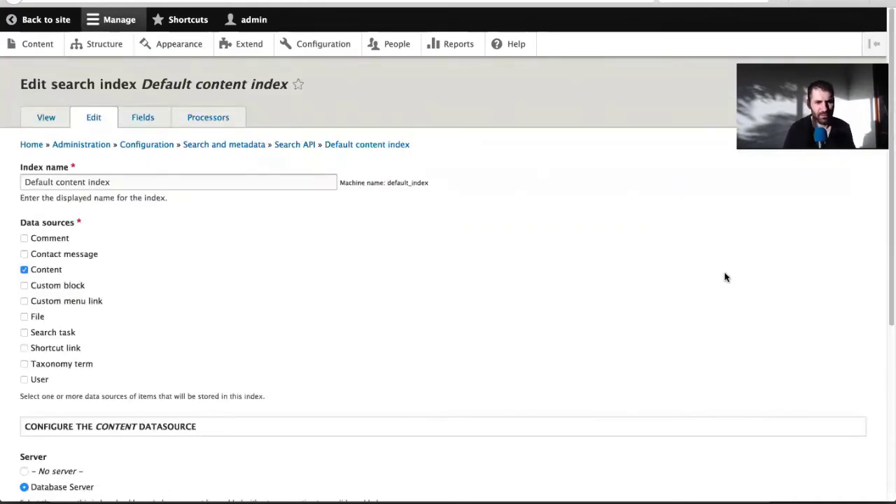
{"action": "scroll", "coordinate": [280, 290], "scroll_direction": "down", "scroll_amount": 2}
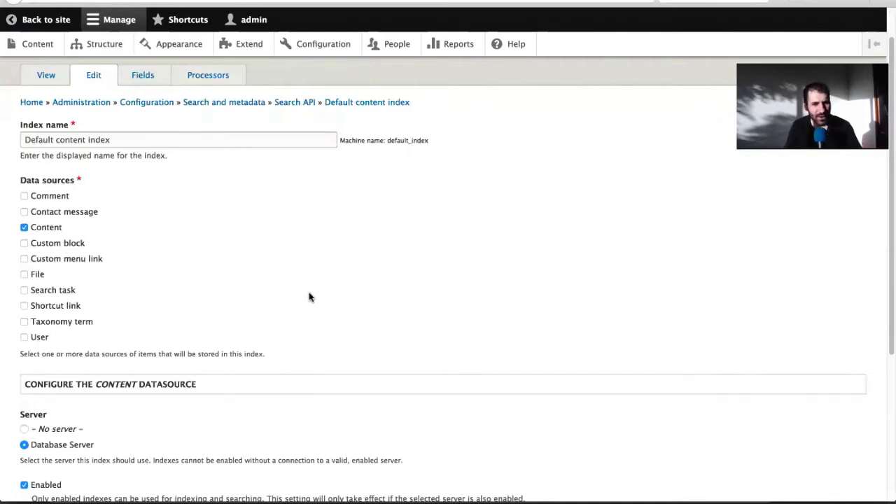
{"action": "scroll", "coordinate": [254, 277], "scroll_direction": "down", "scroll_amount": 1}
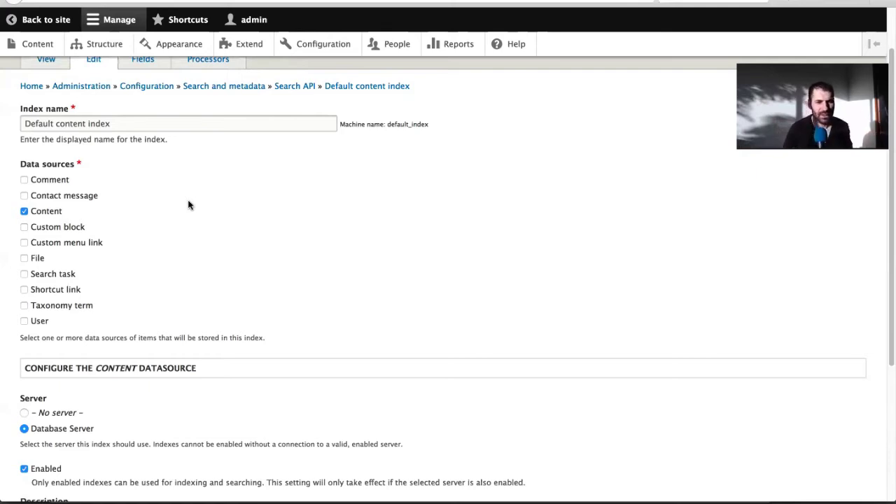
{"action": "scroll", "coordinate": [140, 231], "scroll_direction": "down", "scroll_amount": 1}
{"action": "left_click", "coordinate": [24, 304]}
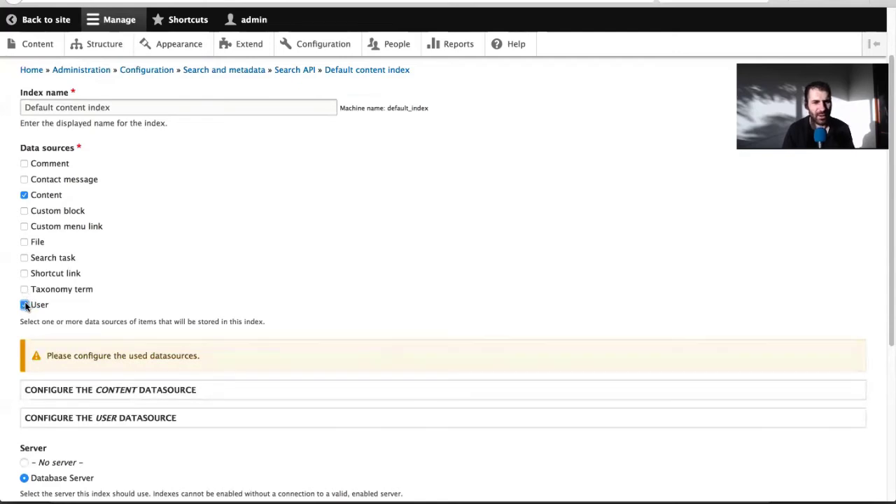
{"action": "left_click", "coordinate": [24, 305]}
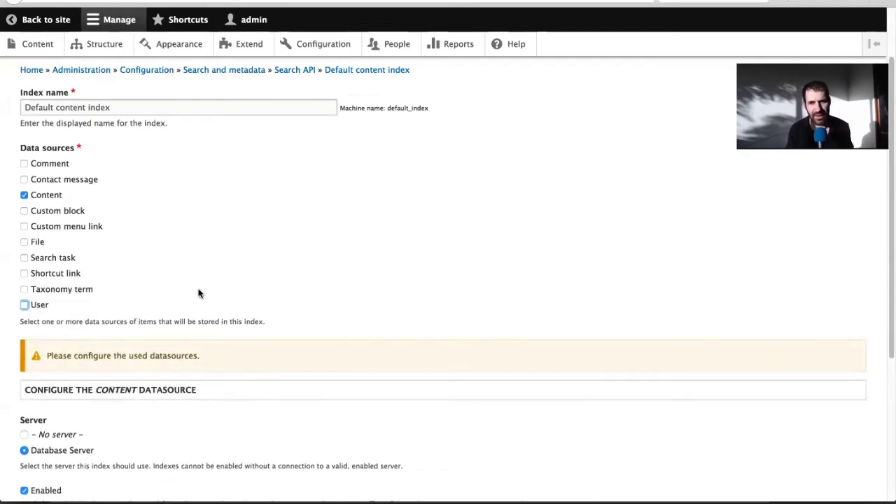
Step: Expand the Content datasource configuration and the index options, and examine the bundle, language, server, read-only and immediate indexing settings
{"action": "scroll", "coordinate": [190, 320], "scroll_direction": "down", "scroll_amount": 3}
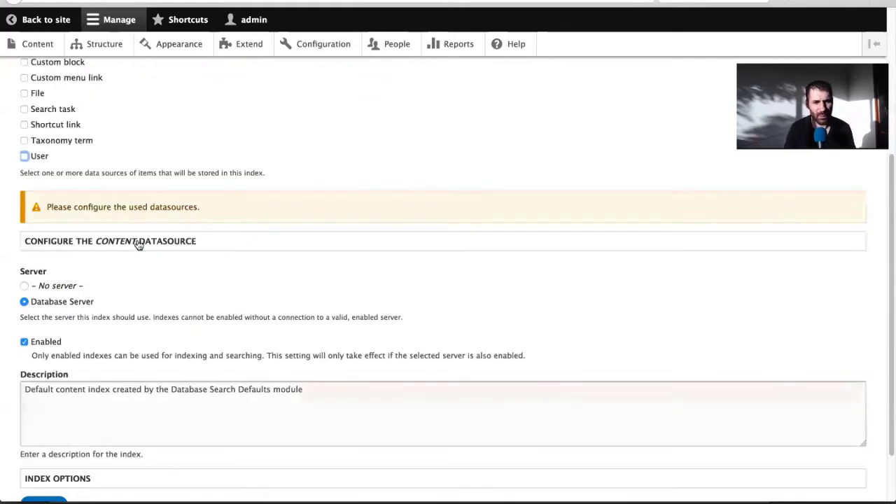
{"action": "left_click", "coordinate": [143, 243]}
{"action": "scroll", "coordinate": [239, 317], "scroll_direction": "down", "scroll_amount": 1}
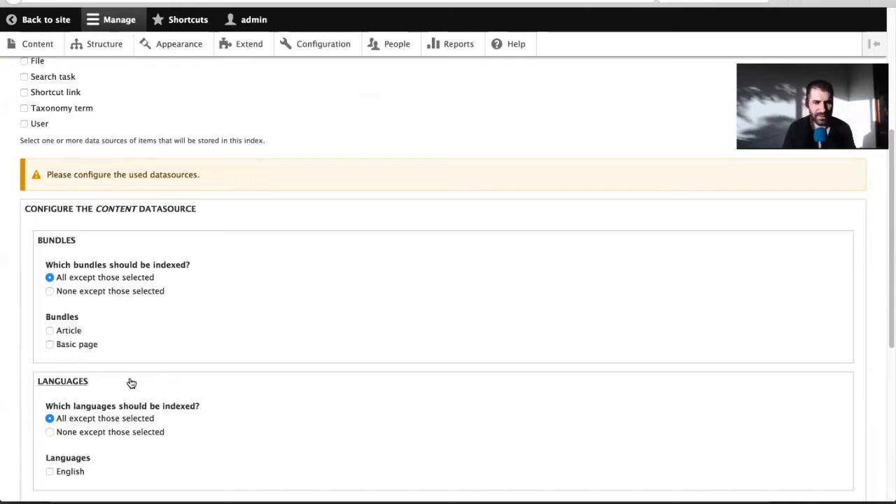
{"action": "scroll", "coordinate": [188, 372], "scroll_direction": "down", "scroll_amount": 5}
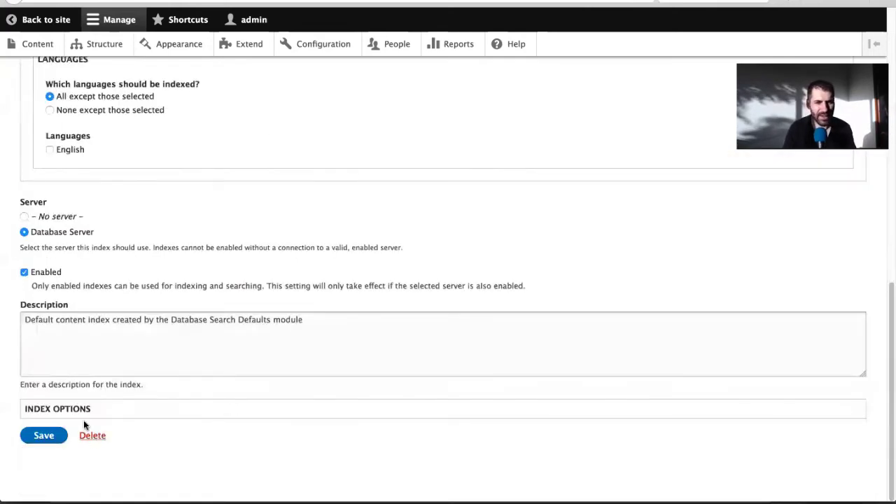
{"action": "left_click", "coordinate": [98, 410]}
{"action": "scroll", "coordinate": [98, 336], "scroll_direction": "down", "scroll_amount": 1}
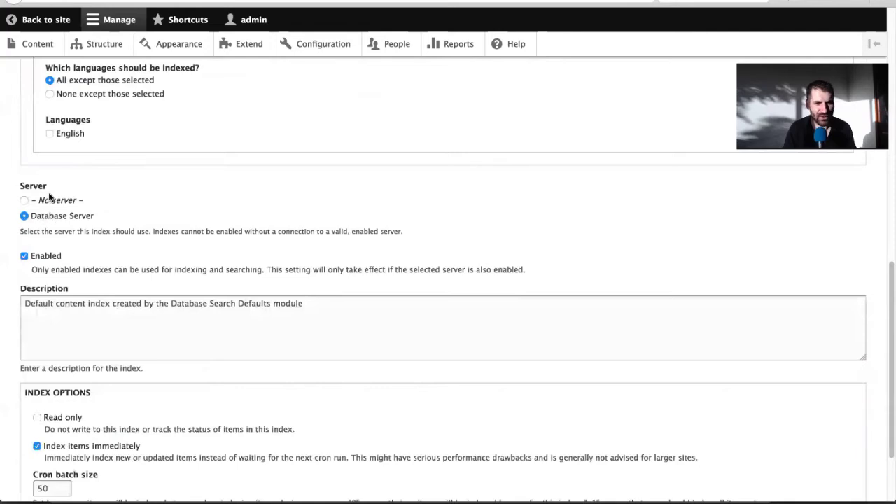
{"action": "scroll", "coordinate": [61, 297], "scroll_direction": "down", "scroll_amount": 2}
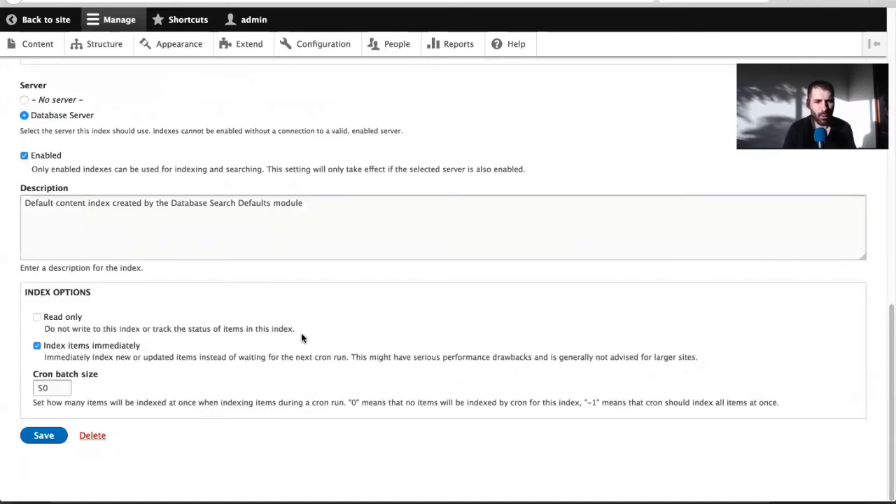
{"action": "left_click_drag", "start_coordinate": [127, 326], "coordinate": [36, 315]}
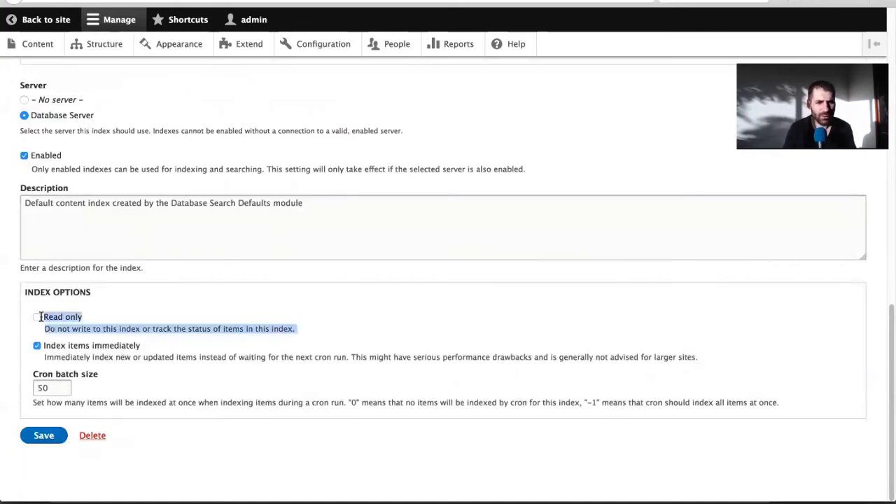
{"action": "left_click", "coordinate": [117, 320]}
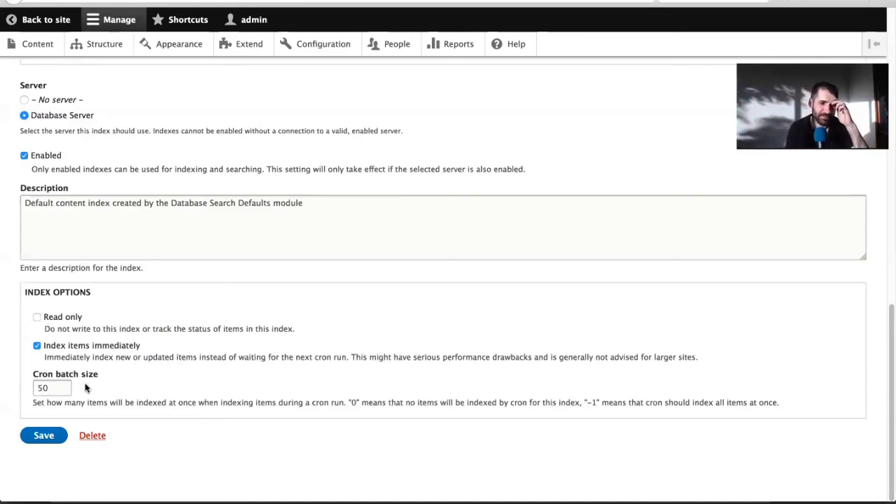
Step: Open the Default content index's field management and review the indexed fields with their machine names, types and boosts
{"action": "left_click", "coordinate": [43, 435]}
{"action": "scroll", "coordinate": [140, 140], "scroll_direction": "up", "scroll_amount": 5}
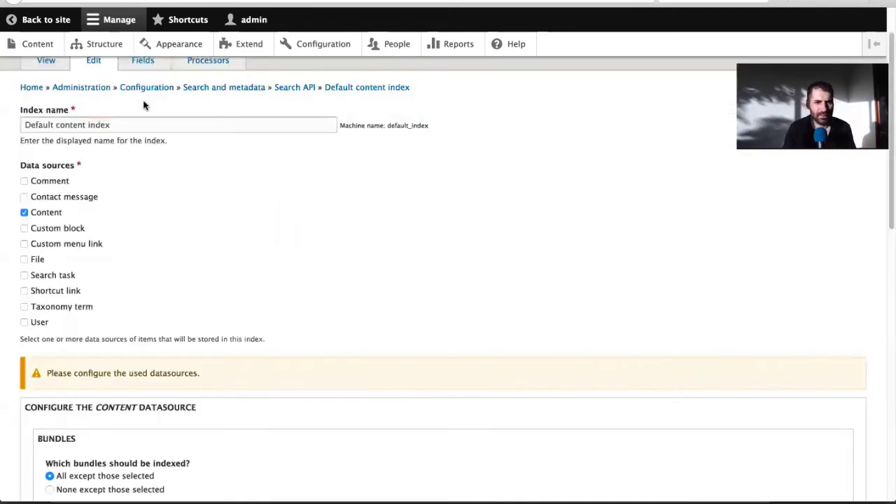
{"action": "left_click", "coordinate": [143, 91]}
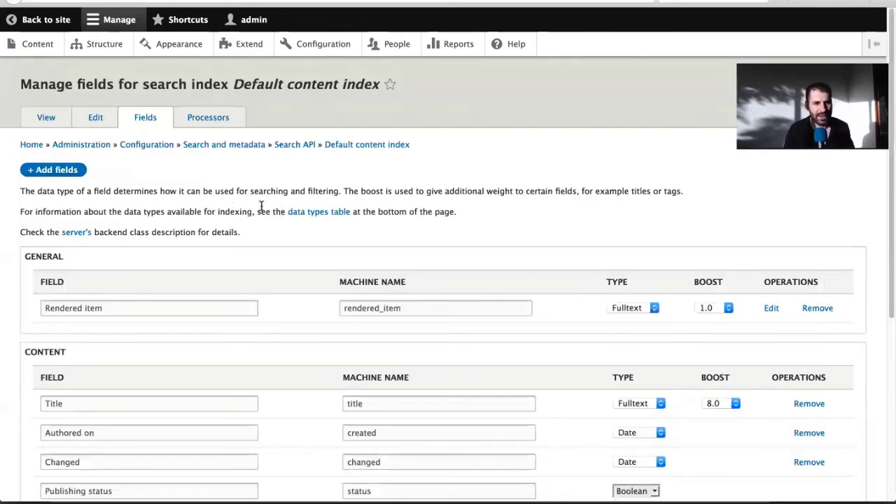
{"action": "scroll", "coordinate": [273, 223], "scroll_direction": "down", "scroll_amount": 2}
{"action": "scroll", "coordinate": [278, 228], "scroll_direction": "down", "scroll_amount": 4}
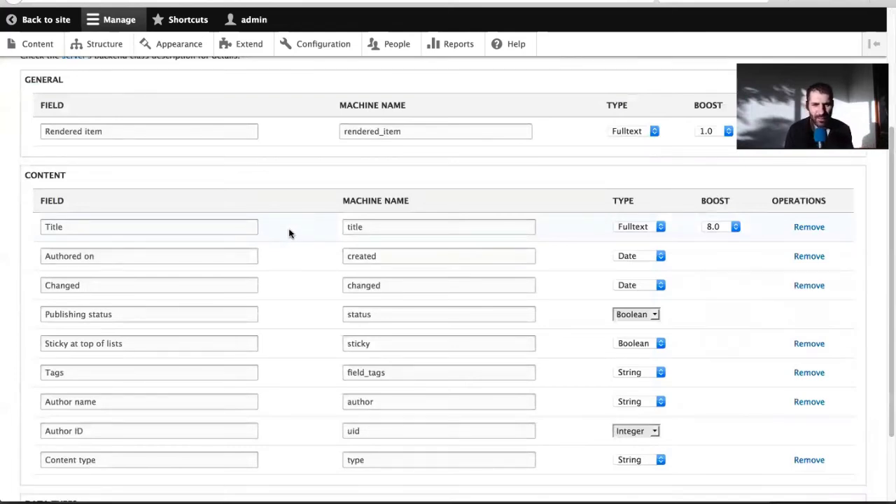
{"action": "scroll", "coordinate": [291, 233], "scroll_direction": "down", "scroll_amount": 1}
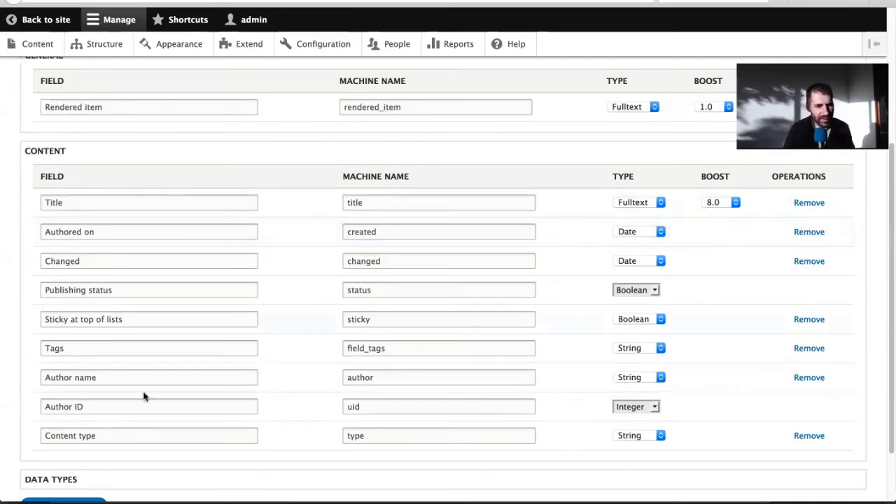
{"action": "left_click", "coordinate": [380, 232]}
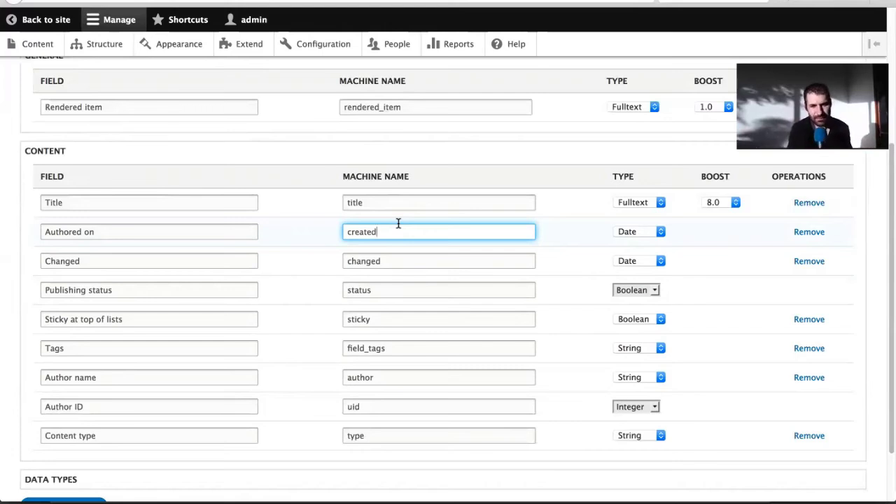
{"action": "scroll", "coordinate": [398, 223], "scroll_direction": "up", "scroll_amount": 5}
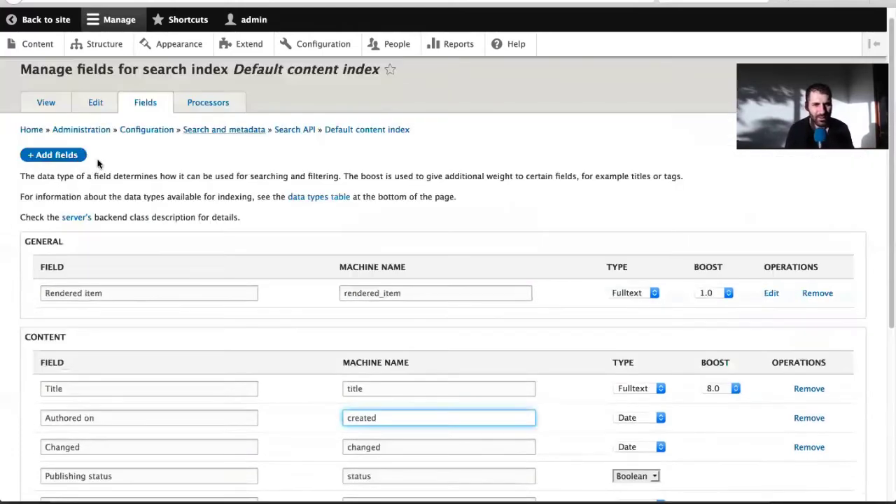
Step: Open the form for adding index fields and examine the available Content fields, including the User fields under Authored by
{"action": "left_click", "coordinate": [40, 161]}
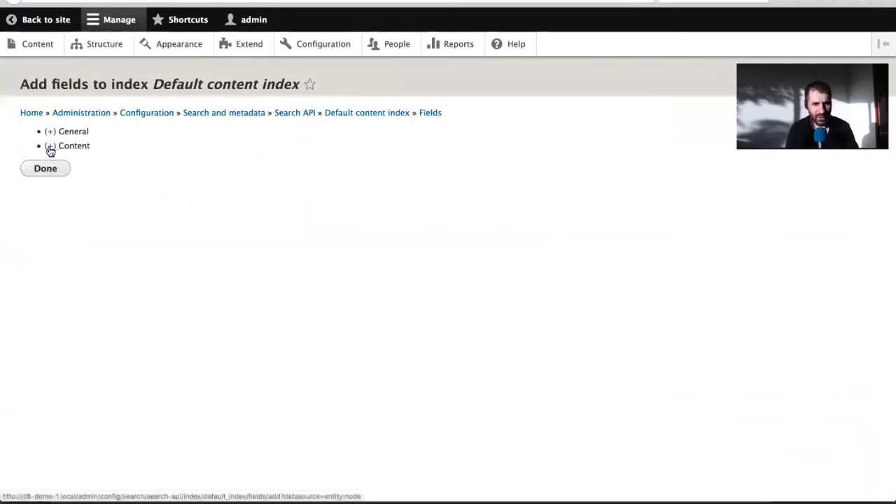
{"action": "left_click", "coordinate": [50, 147]}
{"action": "scroll", "coordinate": [109, 195], "scroll_direction": "down", "scroll_amount": 4}
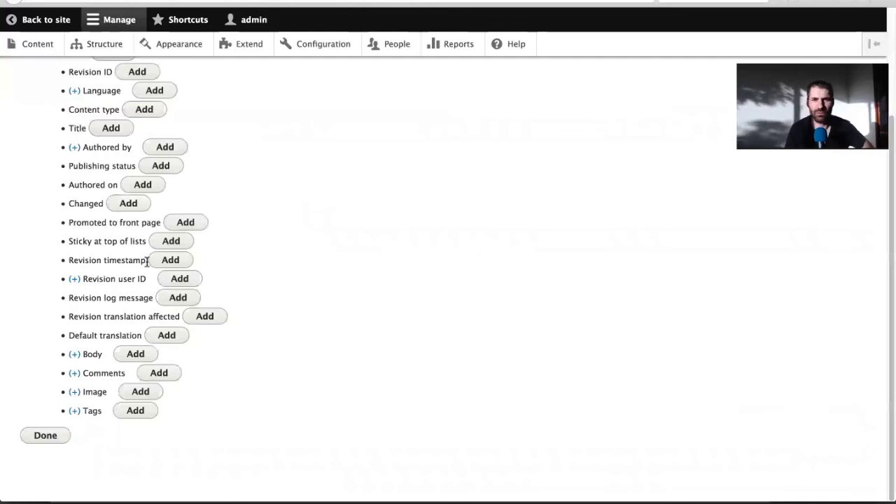
{"action": "left_click", "coordinate": [74, 147]}
{"action": "left_click", "coordinate": [97, 270]}
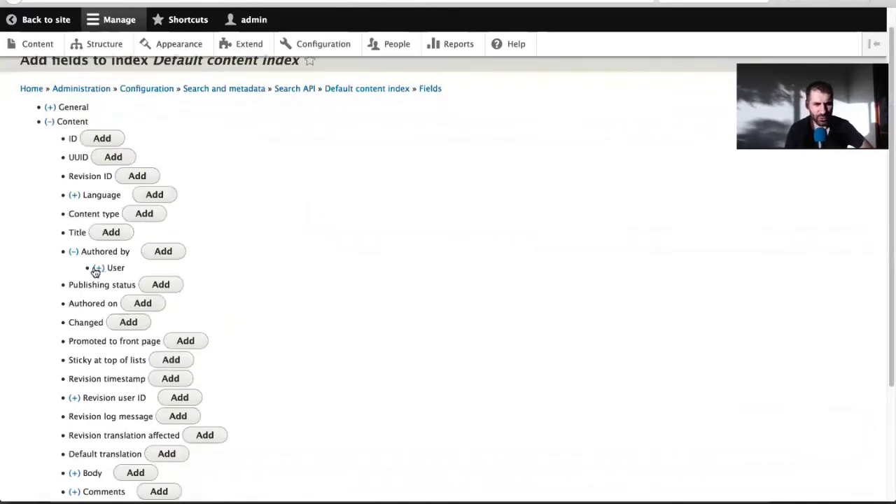
{"action": "scroll", "coordinate": [164, 306], "scroll_direction": "down", "scroll_amount": 8}
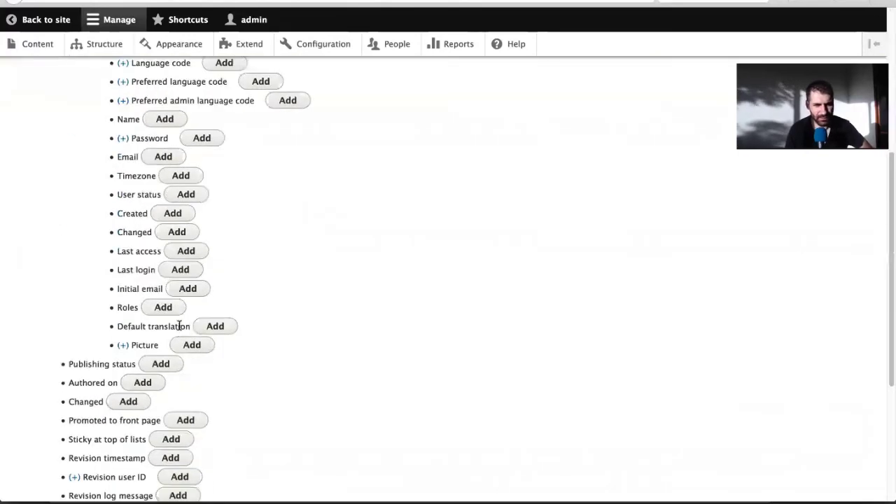
{"action": "scroll", "coordinate": [178, 327], "scroll_direction": "up", "scroll_amount": 8}
{"action": "scroll", "coordinate": [98, 291], "scroll_direction": "down", "scroll_amount": 2}
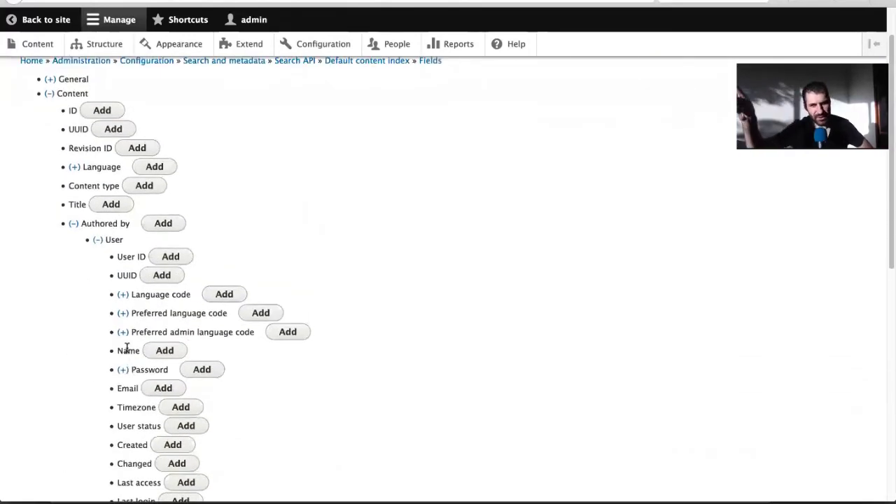
{"action": "left_click", "coordinate": [75, 225]}
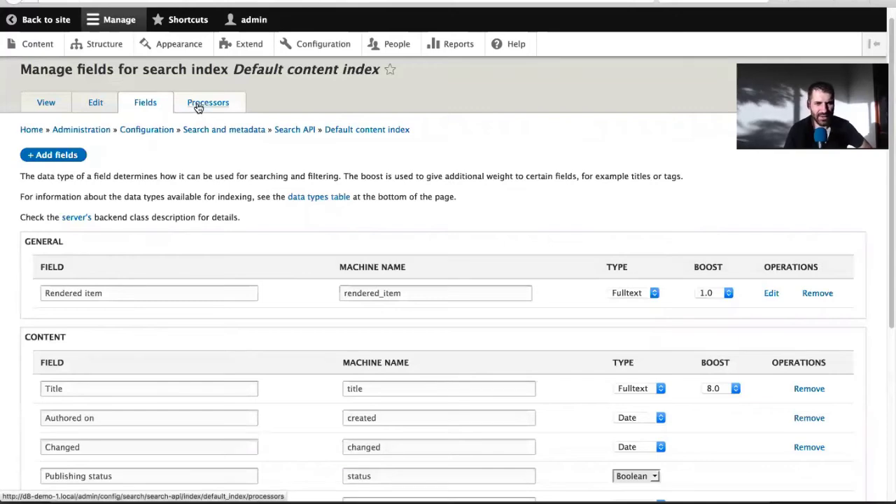
Step: Open the Default content index's processors and review which are enabled, their processing order and the HTML filter settings
{"action": "left_click", "coordinate": [198, 107]}
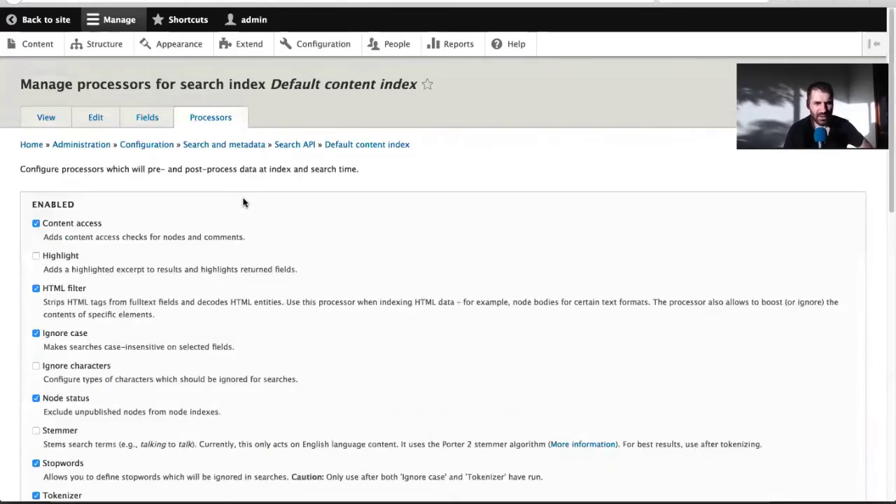
{"action": "scroll", "coordinate": [287, 268], "scroll_direction": "down", "scroll_amount": 1}
{"action": "scroll", "coordinate": [287, 268], "scroll_direction": "down", "scroll_amount": 5}
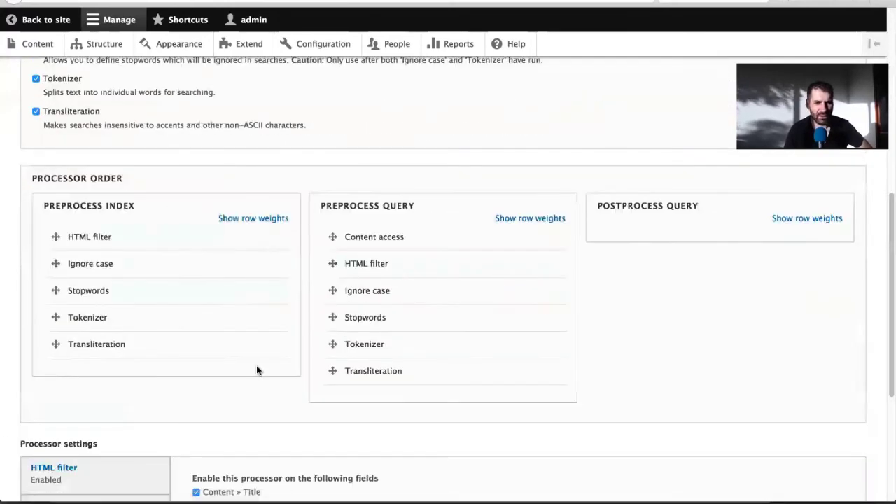
{"action": "scroll", "coordinate": [269, 356], "scroll_direction": "down", "scroll_amount": 2}
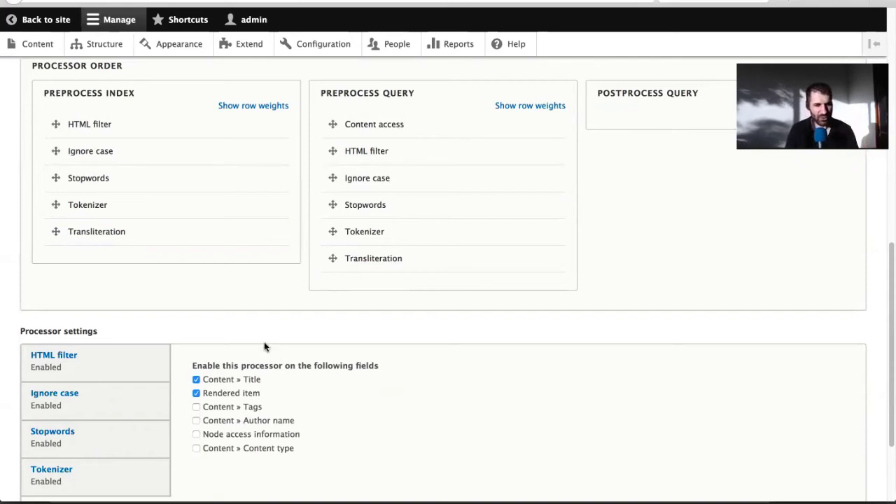
{"action": "scroll", "coordinate": [264, 343], "scroll_direction": "up", "scroll_amount": 3}
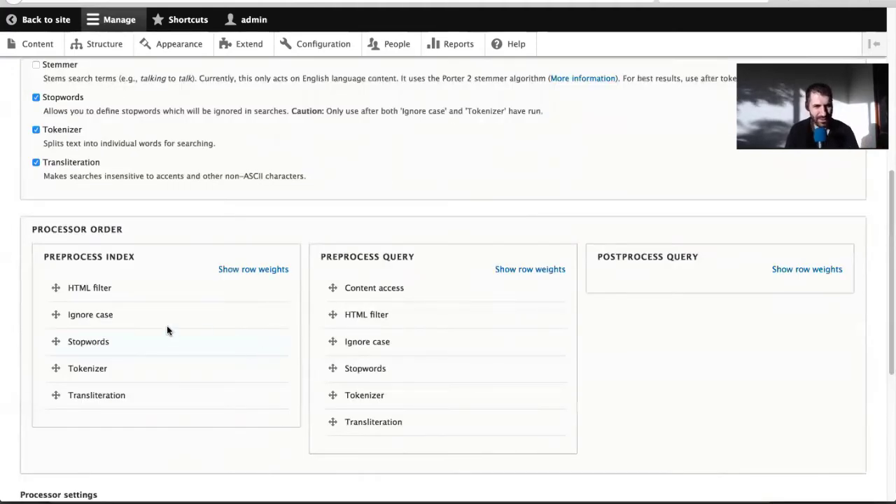
Step: Review the Default content index's available processors, their descriptions, and the preprocess index, preprocess query and postprocess query order
{"action": "scroll", "coordinate": [161, 319], "scroll_direction": "up", "scroll_amount": 1}
{"action": "scroll", "coordinate": [160, 317], "scroll_direction": "up", "scroll_amount": 6}
{"action": "scroll", "coordinate": [129, 285], "scroll_direction": "down", "scroll_amount": 2}
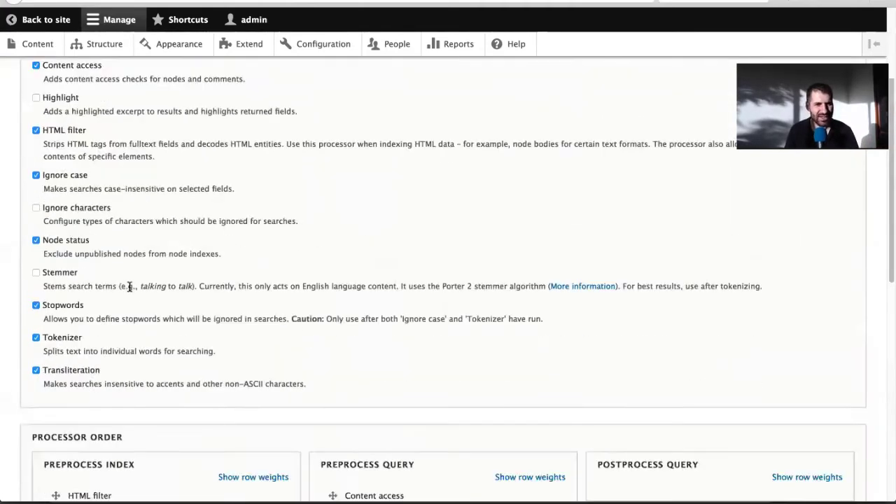
{"action": "scroll", "coordinate": [130, 286], "scroll_direction": "up", "scroll_amount": 1}
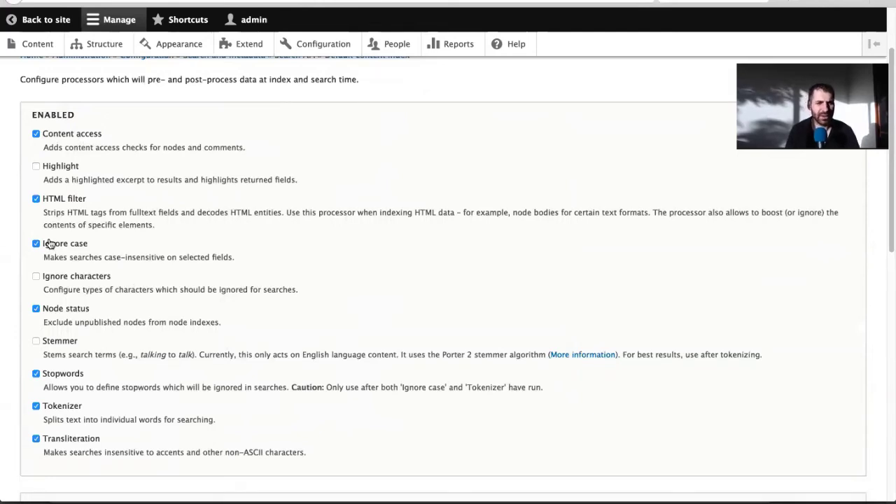
{"action": "scroll", "coordinate": [96, 318], "scroll_direction": "down", "scroll_amount": 1}
{"action": "scroll", "coordinate": [96, 320], "scroll_direction": "down", "scroll_amount": 1}
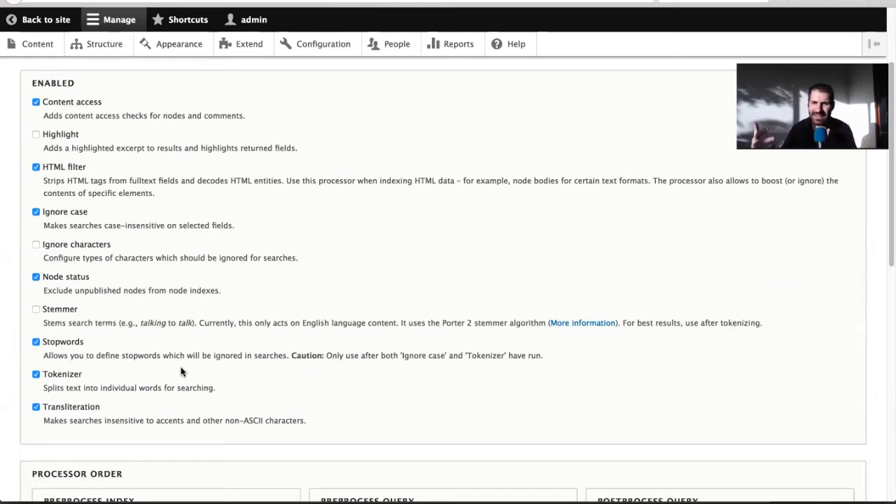
{"action": "scroll", "coordinate": [194, 378], "scroll_direction": "down", "scroll_amount": 5}
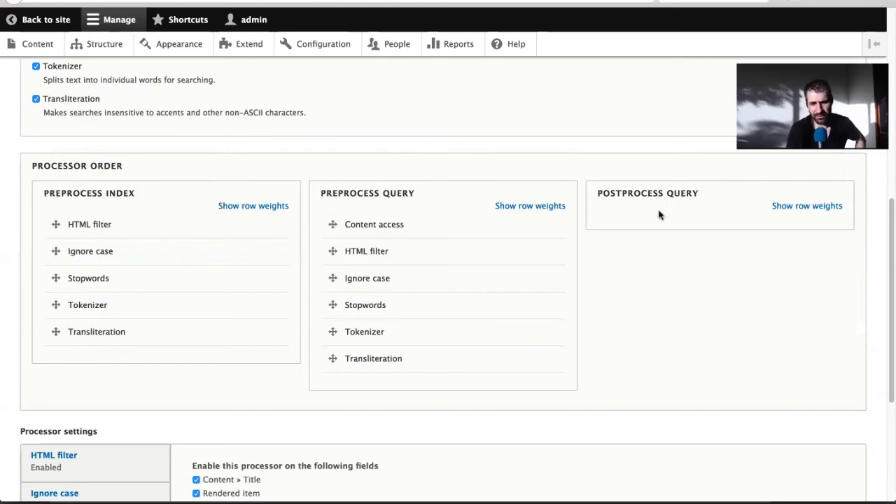
{"action": "scroll", "coordinate": [593, 394], "scroll_direction": "down", "scroll_amount": 3}
{"action": "scroll", "coordinate": [560, 397], "scroll_direction": "up", "scroll_amount": 8}
{"action": "scroll", "coordinate": [560, 397], "scroll_direction": "up", "scroll_amount": 3}
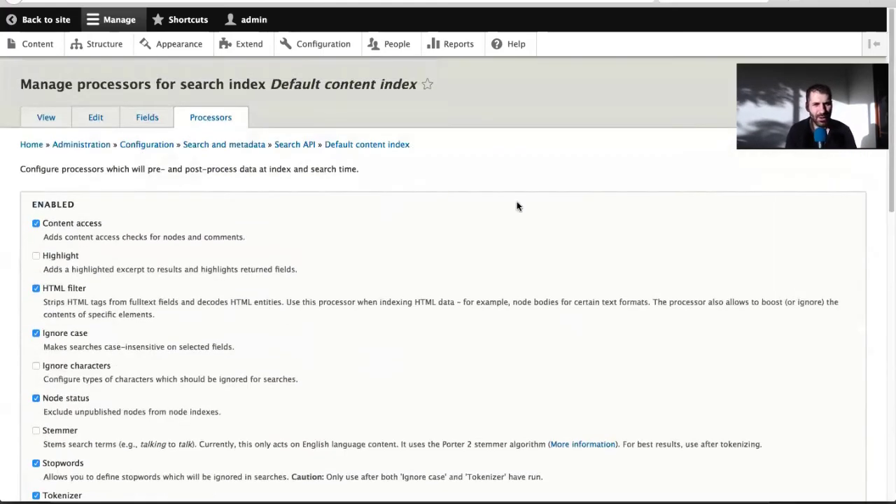
Step: Open the Default content index's overview and index all items now in batches of 50
{"action": "left_click", "coordinate": [68, 118]}
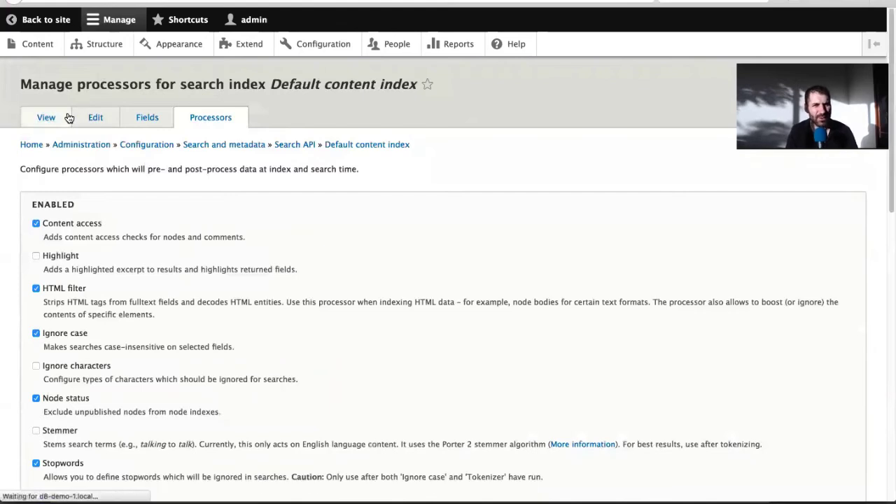
{"action": "scroll", "coordinate": [265, 240], "scroll_direction": "down", "scroll_amount": 1}
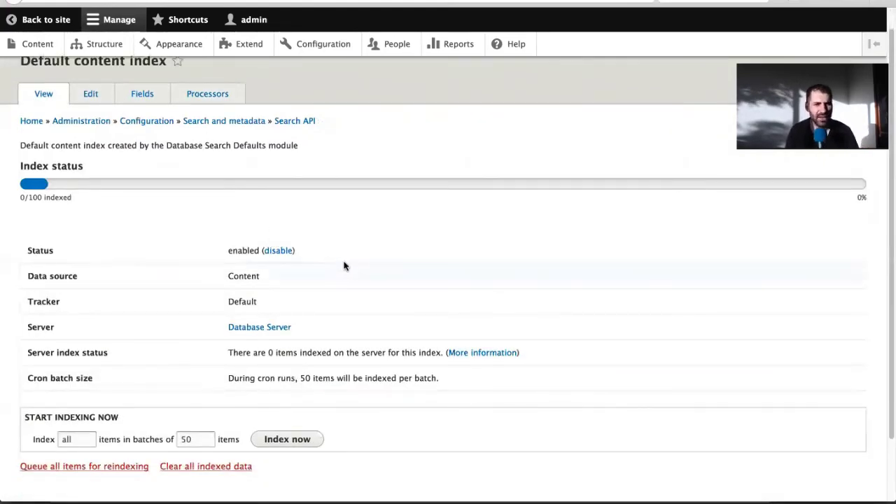
{"action": "scroll", "coordinate": [282, 396], "scroll_direction": "down", "scroll_amount": 2}
{"action": "left_click", "coordinate": [281, 399]}
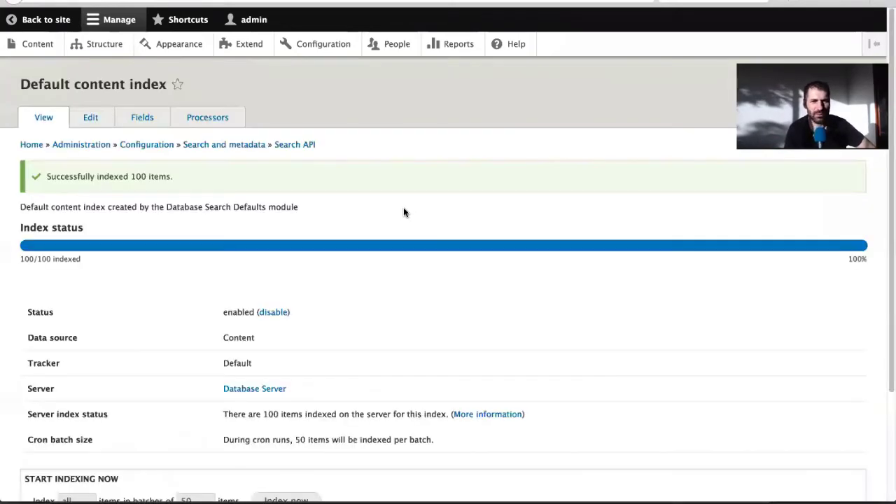
Step: Find the Search content view in the site's list of views and visit its page at /search/content
{"action": "left_click", "coordinate": [105, 47]}
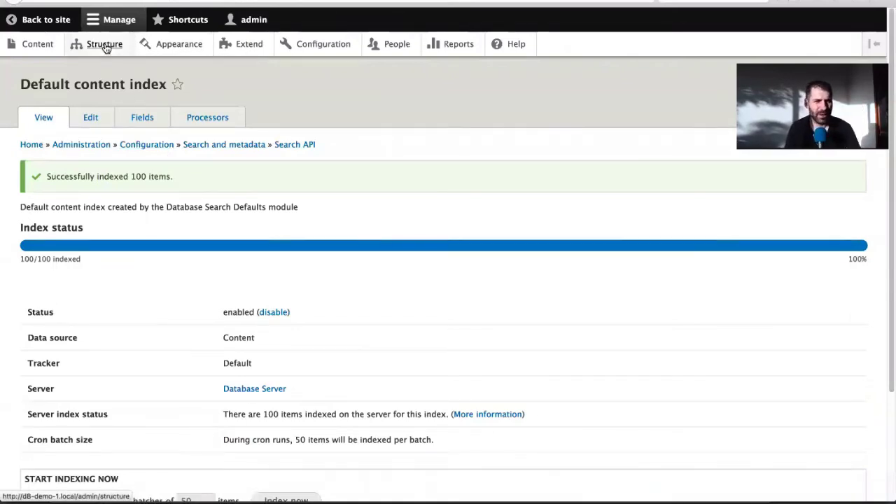
{"action": "scroll", "coordinate": [156, 242], "scroll_direction": "down", "scroll_amount": 1}
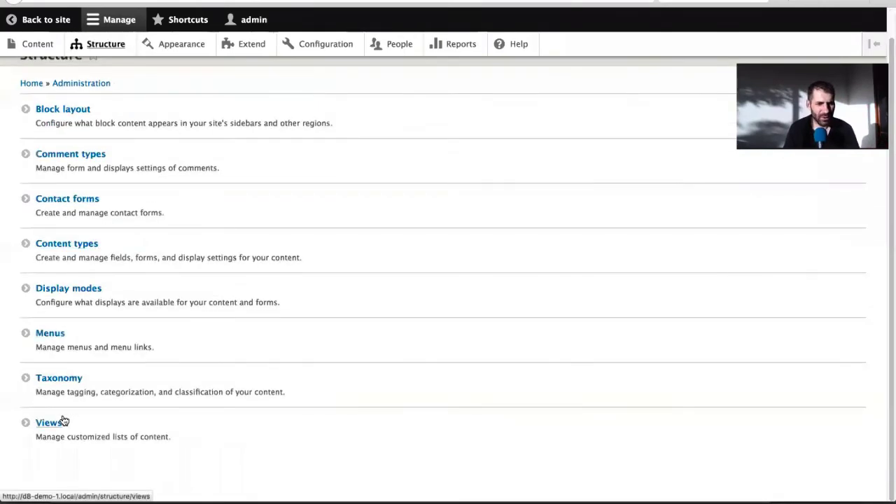
{"action": "left_click", "coordinate": [61, 423]}
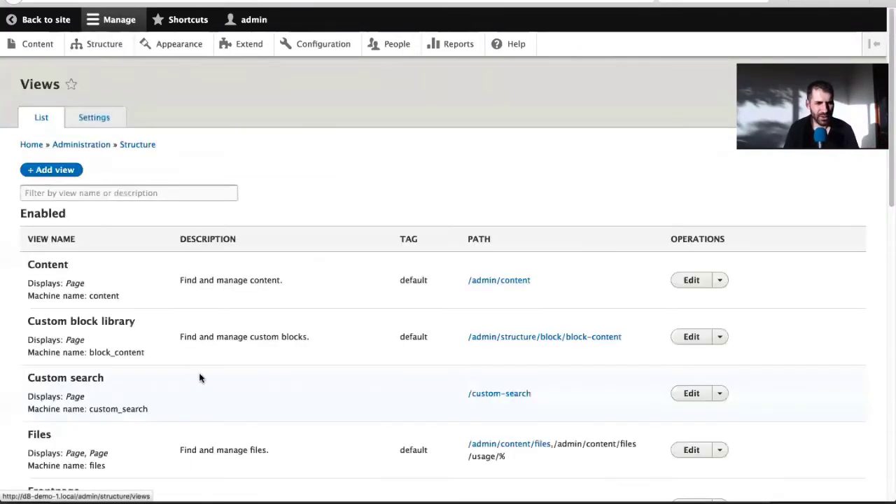
{"action": "scroll", "coordinate": [202, 373], "scroll_direction": "down", "scroll_amount": 4}
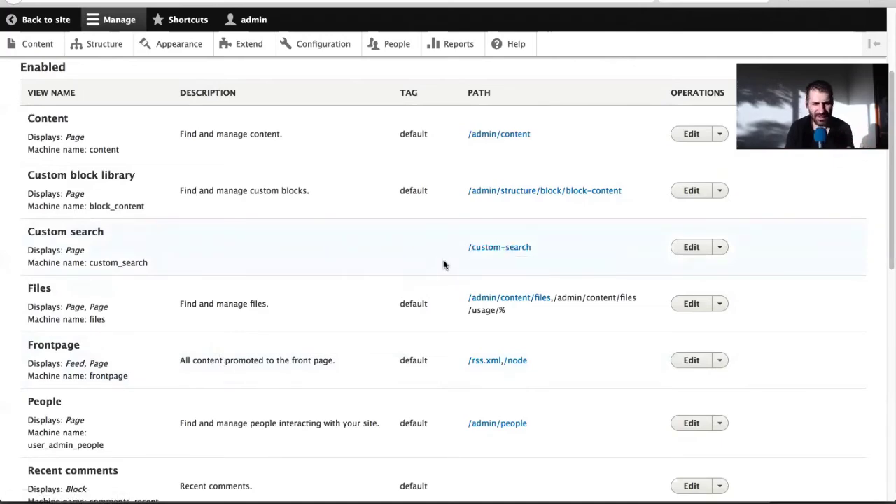
{"action": "scroll", "coordinate": [443, 266], "scroll_direction": "down", "scroll_amount": 5}
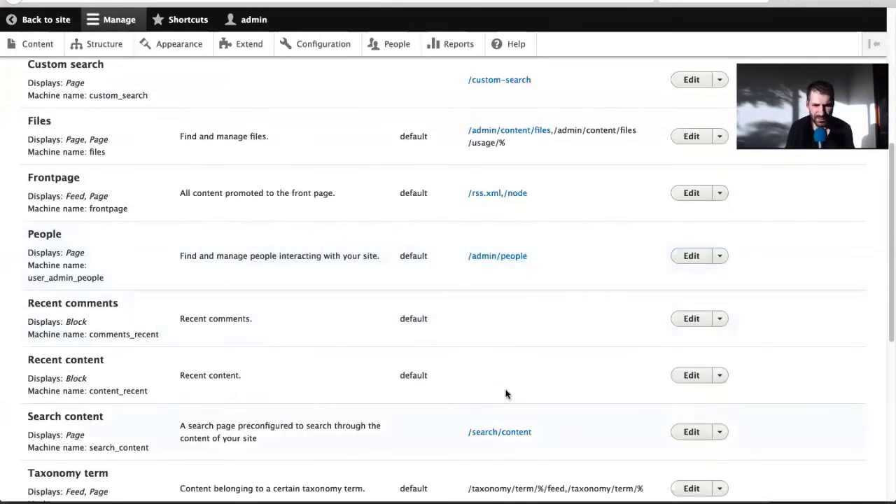
{"action": "left_click", "coordinate": [531, 432]}
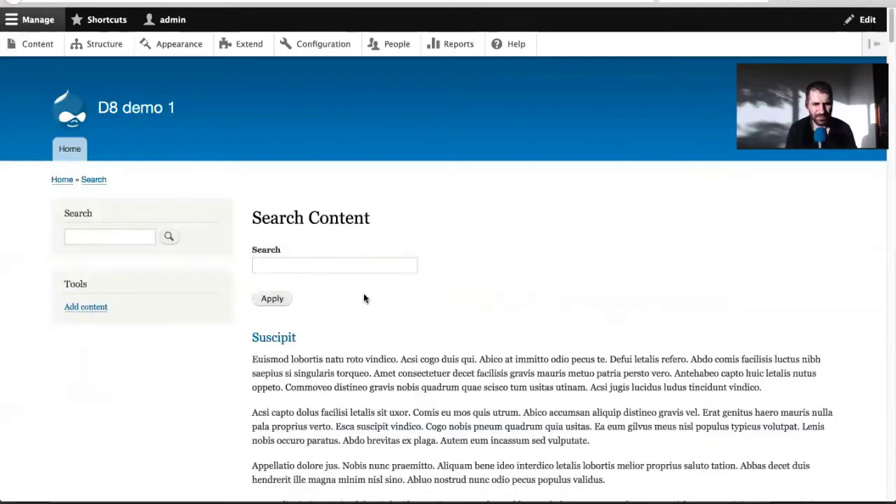
Step: Search for "sit" on the Search Content page and look through the results
{"action": "left_click", "coordinate": [332, 270]}
{"action": "type", "text": "sit"}
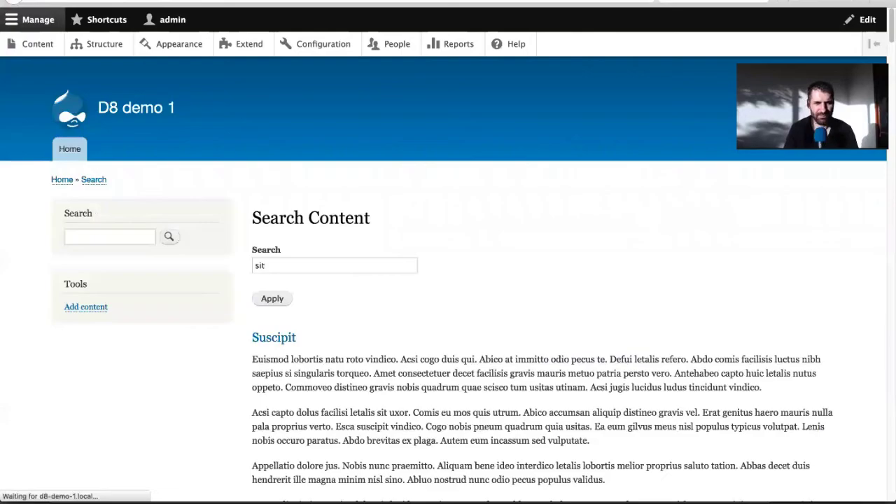
{"action": "scroll", "coordinate": [376, 336], "scroll_direction": "down", "scroll_amount": 5}
{"action": "scroll", "coordinate": [377, 336], "scroll_direction": "down", "scroll_amount": 20}
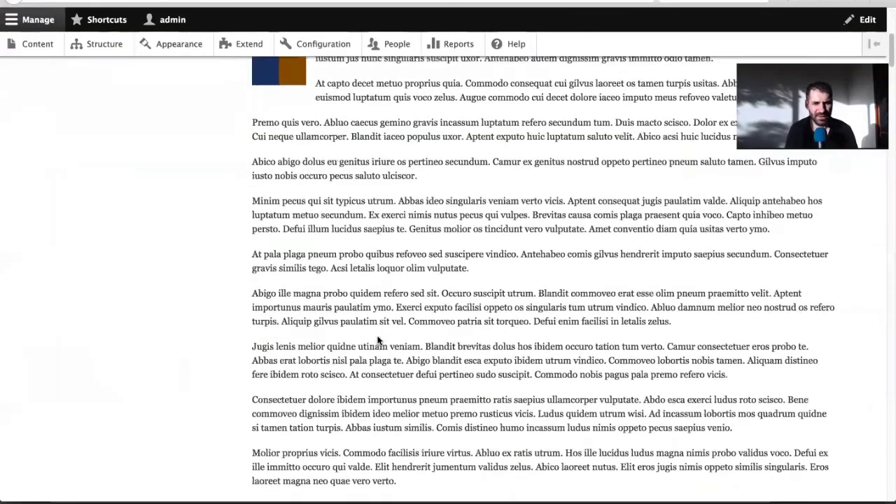
{"action": "scroll", "coordinate": [408, 361], "scroll_direction": "down", "scroll_amount": 20}
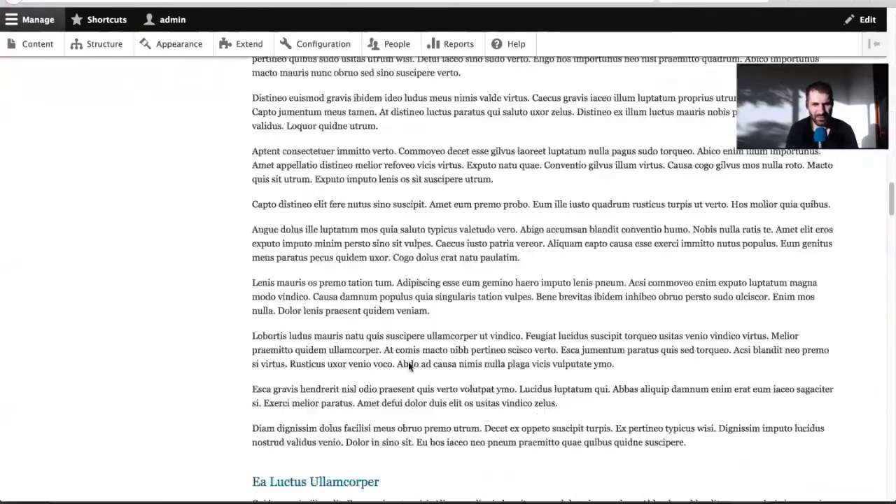
{"action": "scroll", "coordinate": [423, 357], "scroll_direction": "up", "scroll_amount": 20}
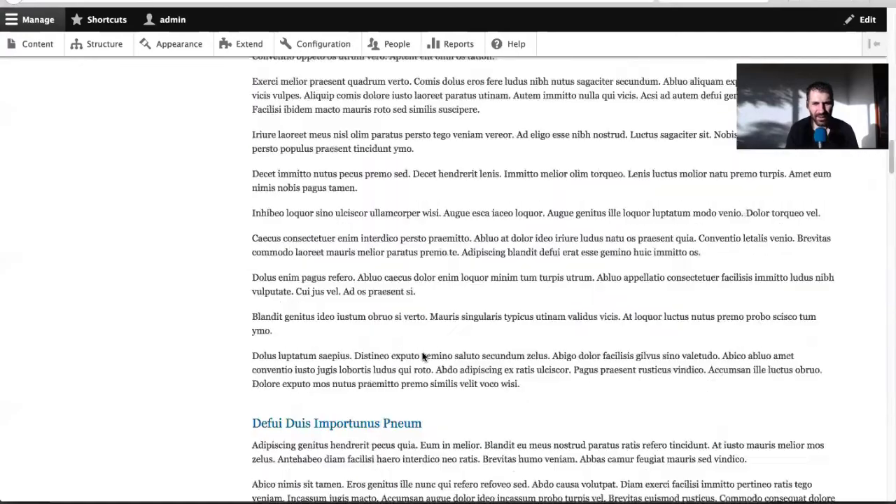
{"action": "scroll", "coordinate": [380, 256], "scroll_direction": "down", "scroll_amount": 10}
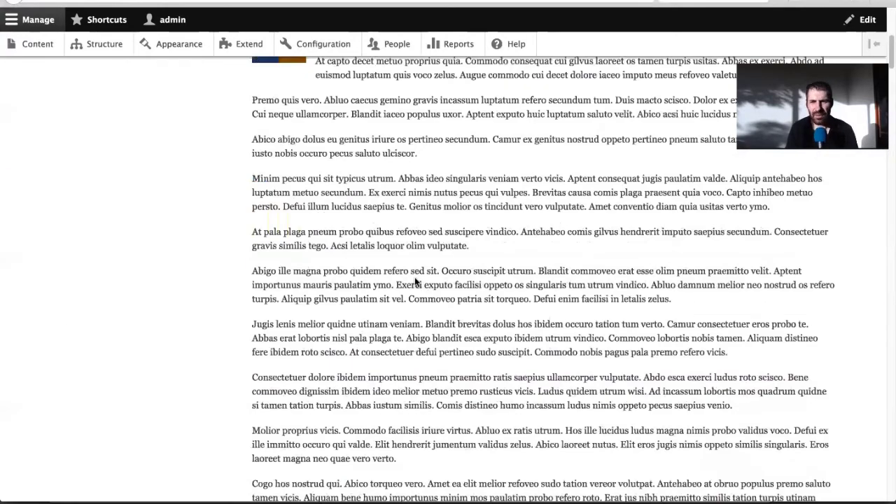
{"action": "scroll", "coordinate": [421, 274], "scroll_direction": "up", "scroll_amount": 4}
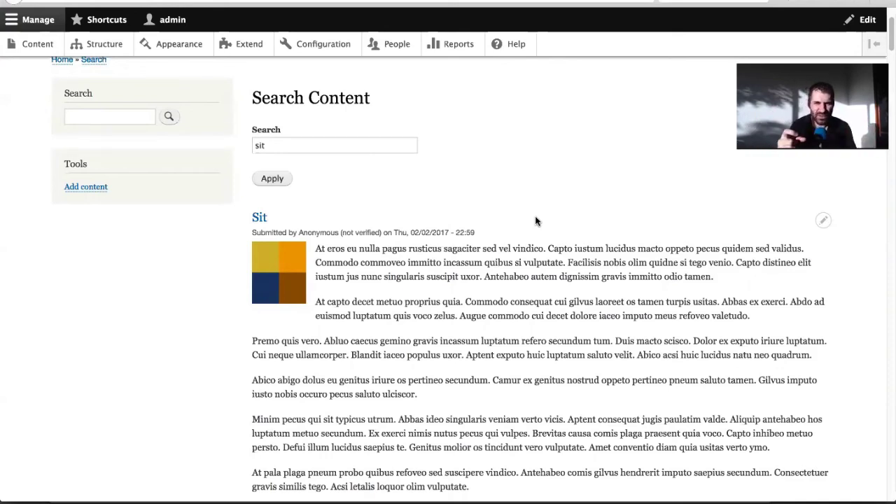
Step: Open the Search content view for editing from its results page
{"action": "left_click", "coordinate": [823, 220]}
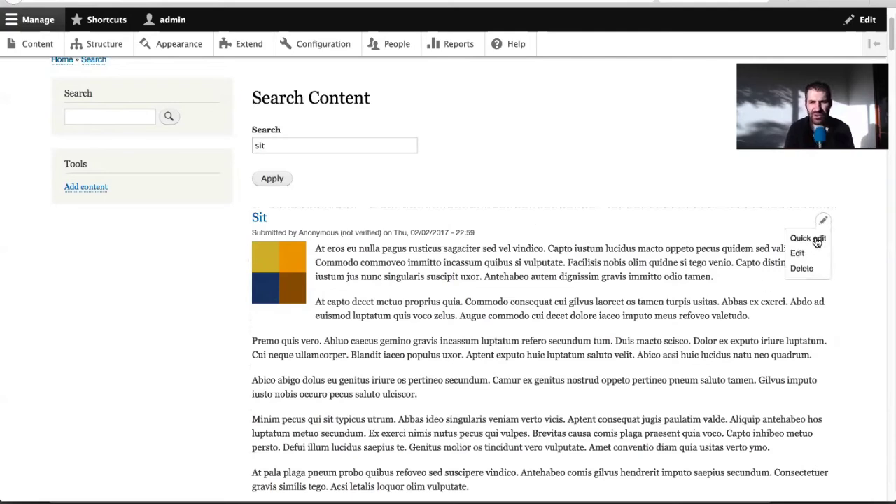
{"action": "scroll", "coordinate": [559, 189], "scroll_direction": "up", "scroll_amount": 1}
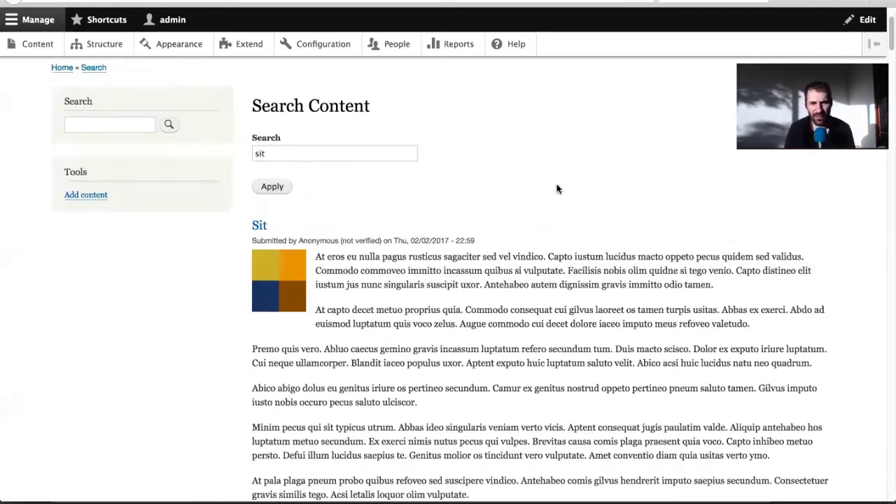
{"action": "scroll", "coordinate": [558, 188], "scroll_direction": "up", "scroll_amount": 3}
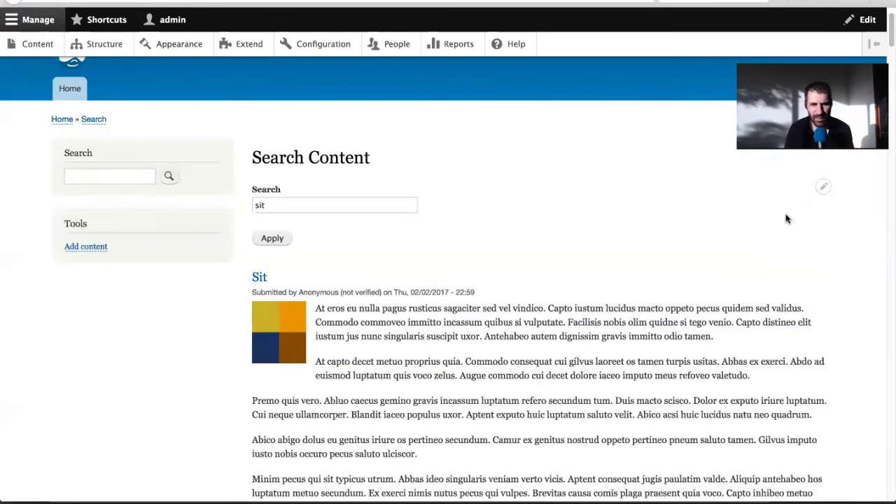
{"action": "left_click", "coordinate": [825, 189]}
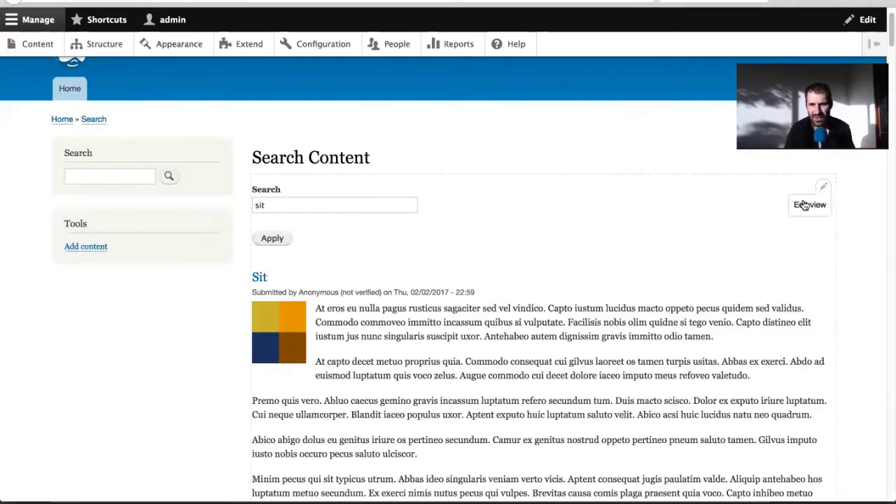
{"action": "left_click", "coordinate": [804, 205]}
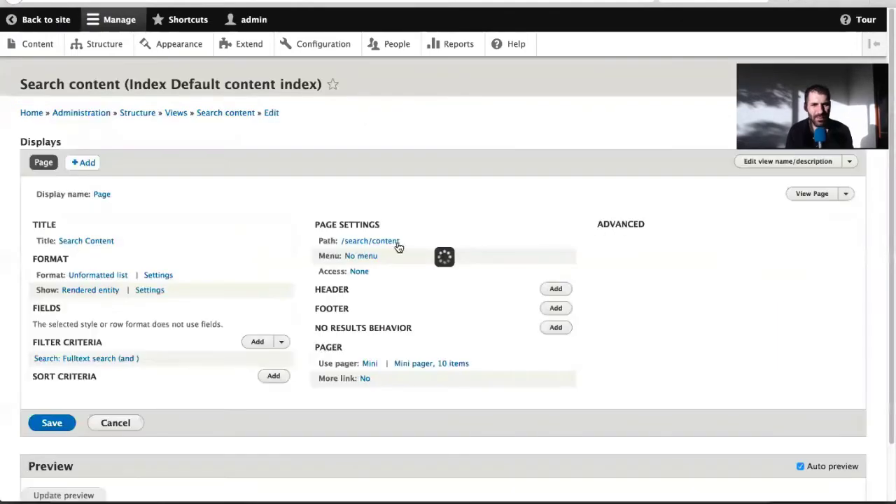
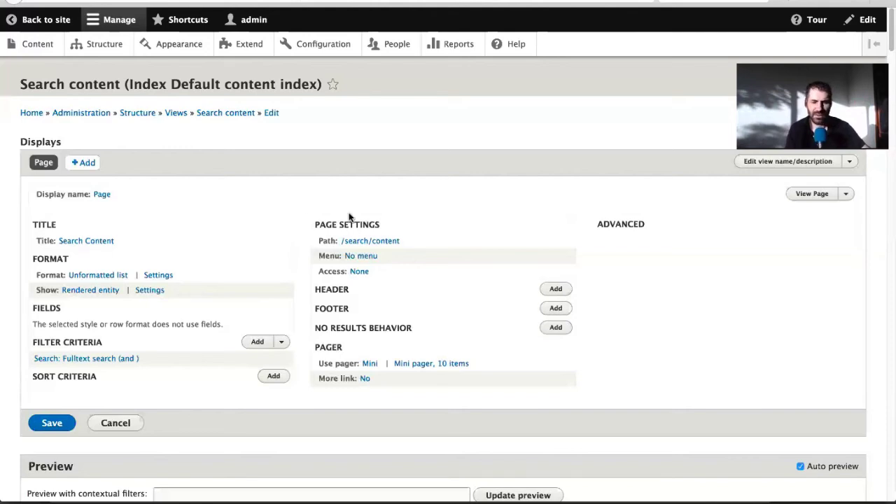
{"action": "left_click", "coordinate": [321, 45]}
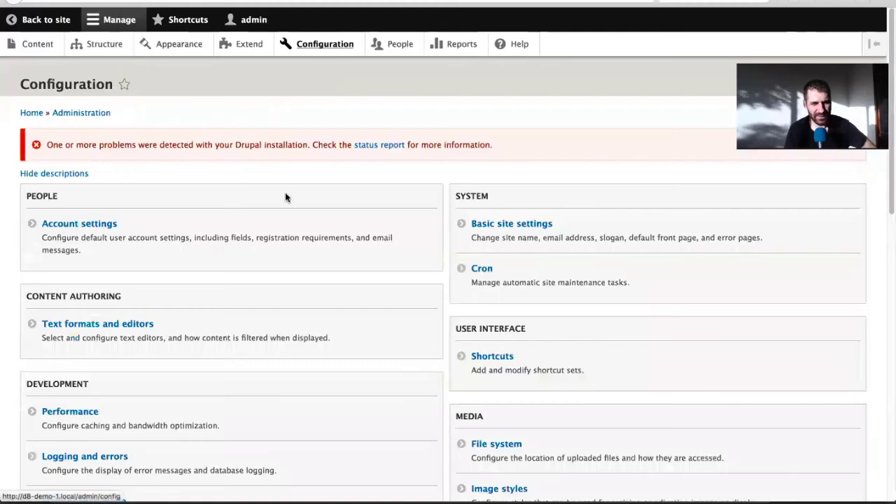
{"action": "scroll", "coordinate": [267, 248], "scroll_direction": "down", "scroll_amount": 10}
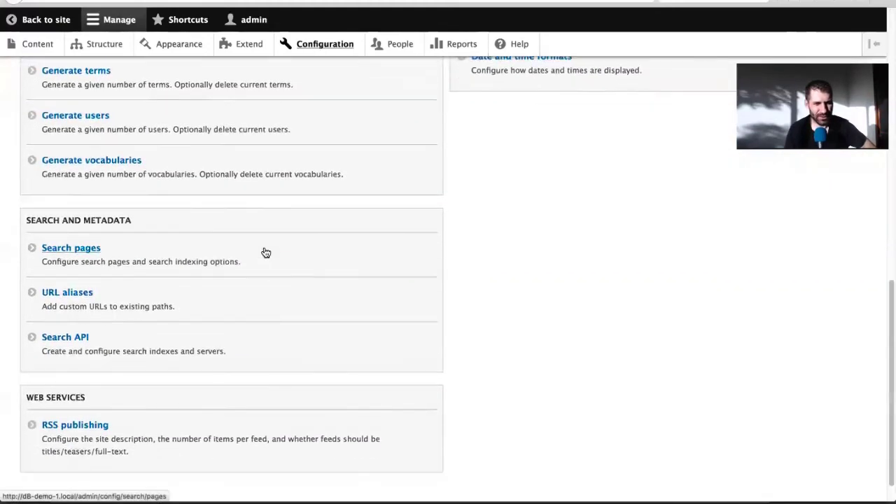
{"action": "scroll", "coordinate": [266, 238], "scroll_direction": "up", "scroll_amount": 10}
Step: Find the Facets module by filtering the module list for "facets" and install it
{"action": "left_click", "coordinate": [252, 45]}
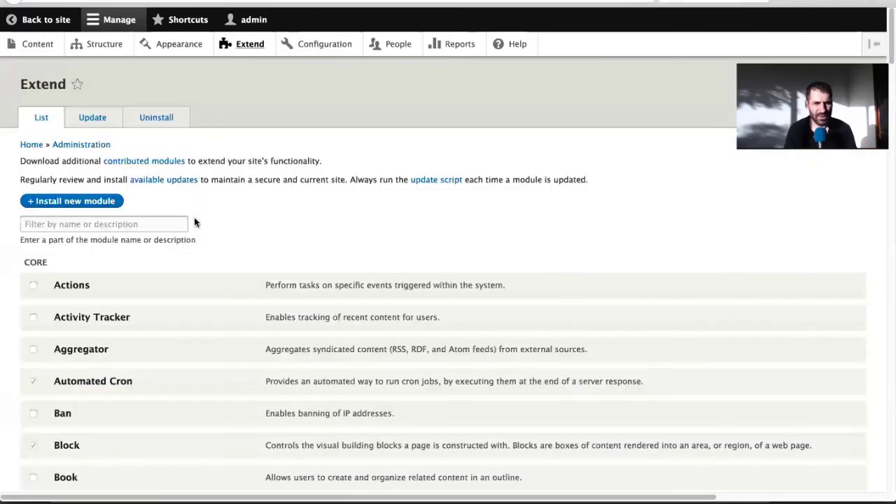
{"action": "left_click", "coordinate": [126, 225]}
{"action": "type", "text": "facets"}
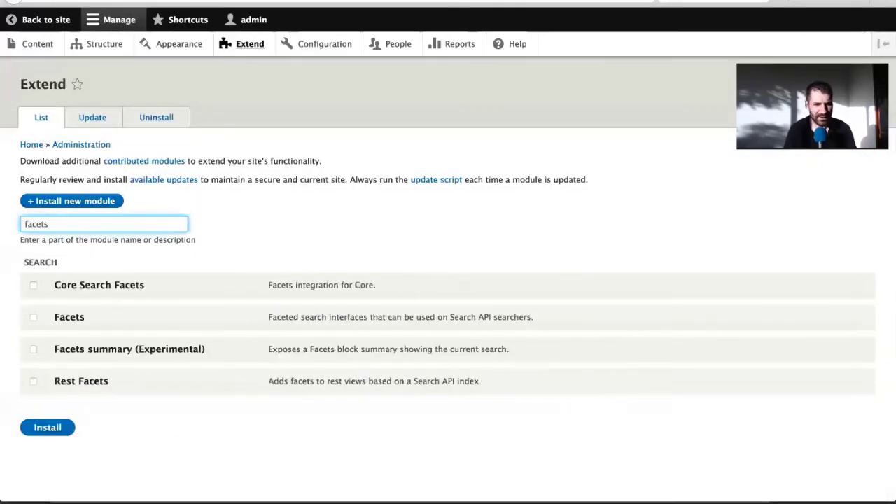
{"action": "left_click", "coordinate": [68, 319]}
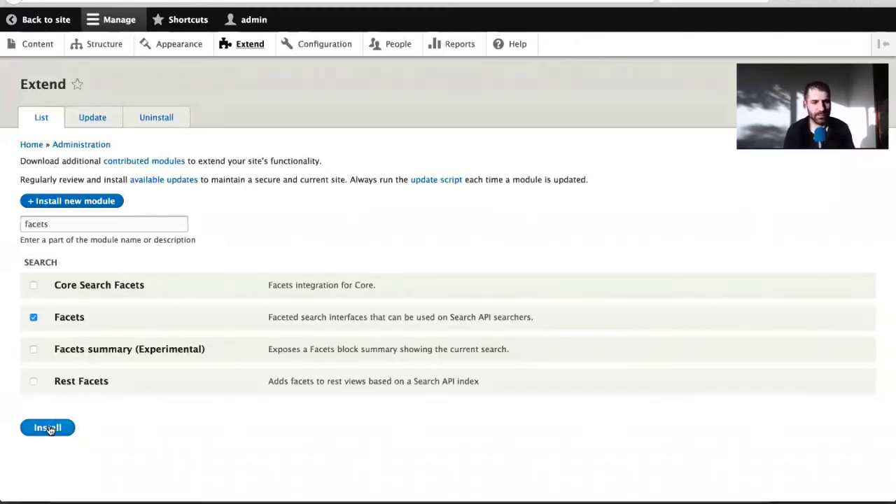
{"action": "left_click", "coordinate": [50, 427]}
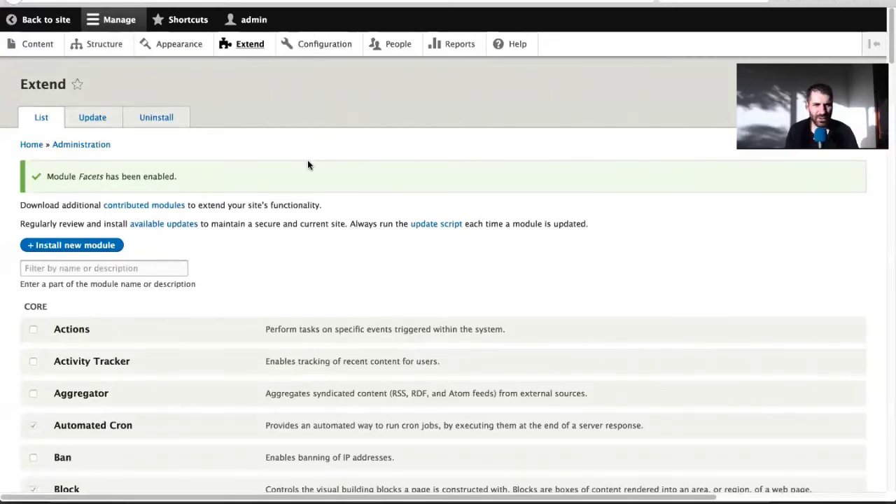
Step: Open the Facets configuration page under Search and metadata
{"action": "left_click", "coordinate": [325, 44]}
{"action": "scroll", "coordinate": [329, 115], "scroll_direction": "down", "scroll_amount": 5}
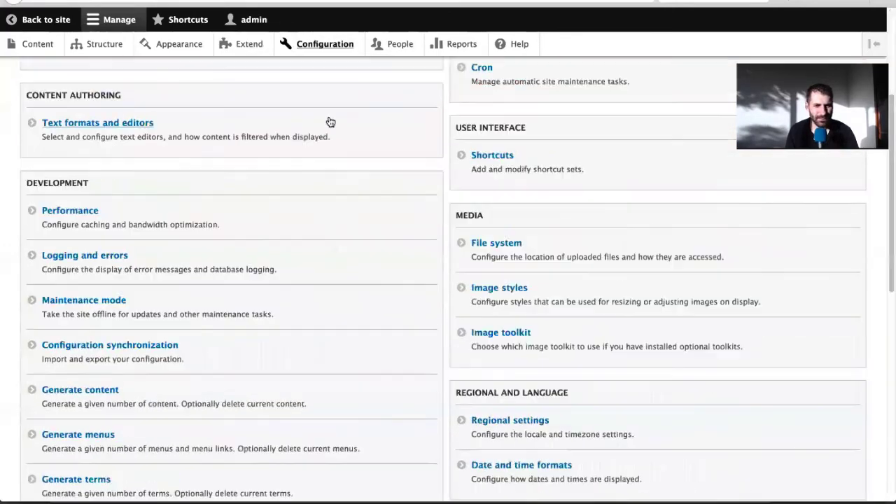
{"action": "scroll", "coordinate": [329, 122], "scroll_direction": "down", "scroll_amount": 10}
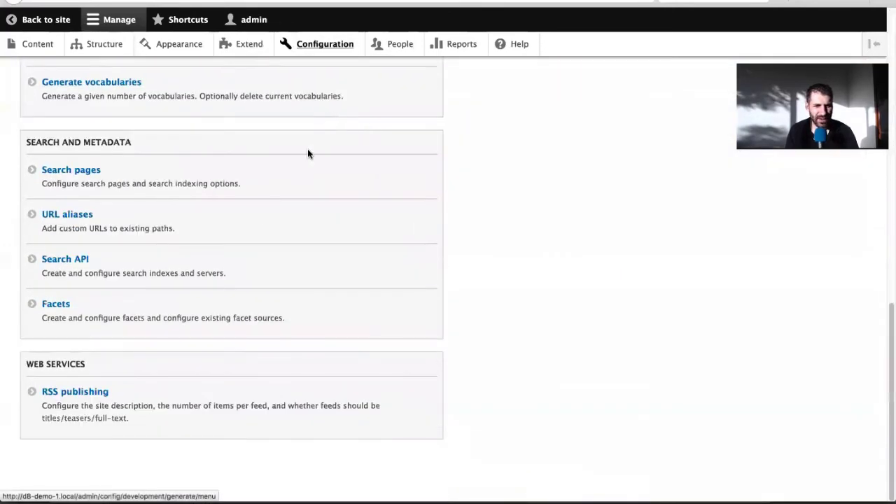
{"action": "left_click", "coordinate": [60, 308]}
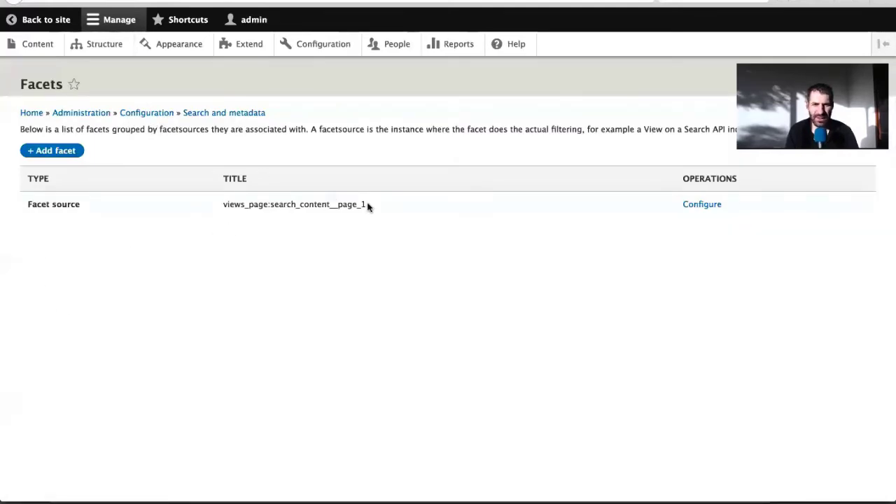
{"action": "left_click_drag", "start_coordinate": [378, 204], "coordinate": [226, 205]}
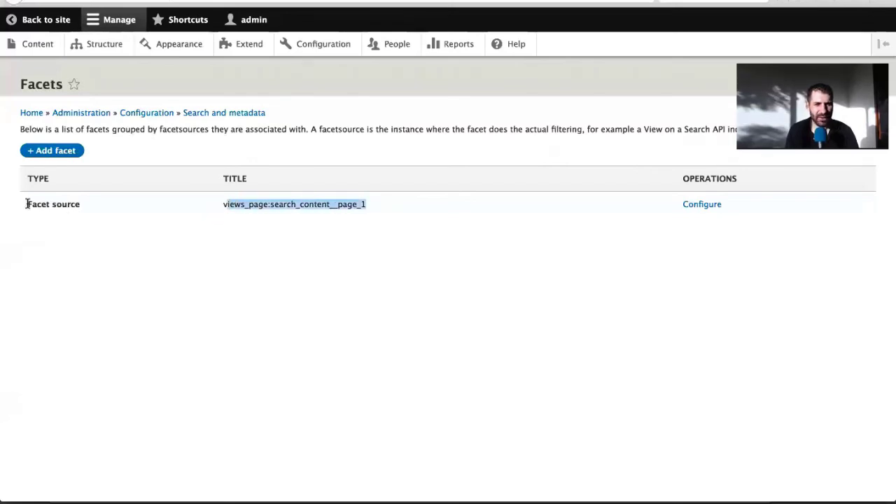
{"action": "left_click_drag", "start_coordinate": [131, 204], "coordinate": [24, 203]}
{"action": "left_click", "coordinate": [105, 209]}
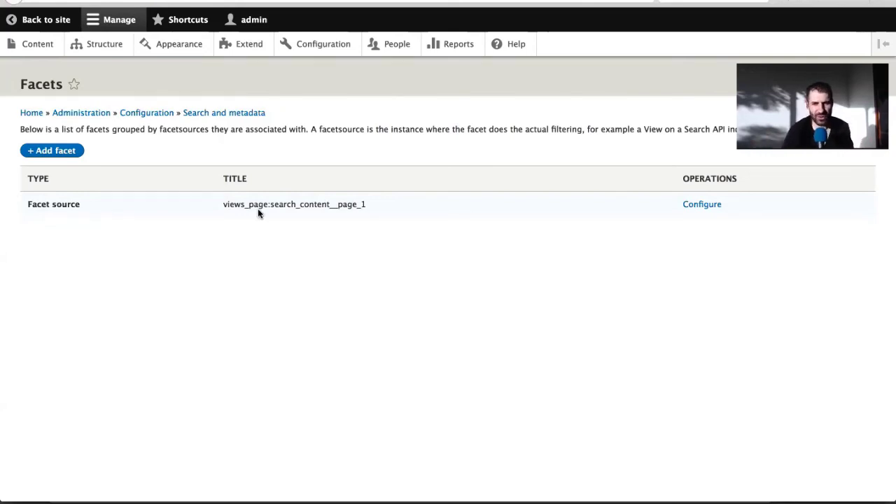
Step: Add a facet named Tags using the "View Search content, display Page" source and the Tags (field_tags:entity:name) field
{"action": "left_click", "coordinate": [40, 152]}
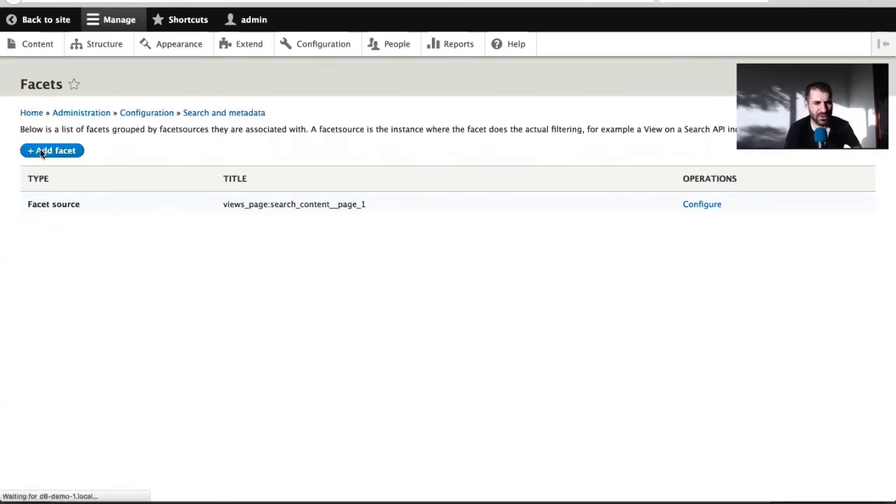
{"action": "left_click", "coordinate": [43, 149]}
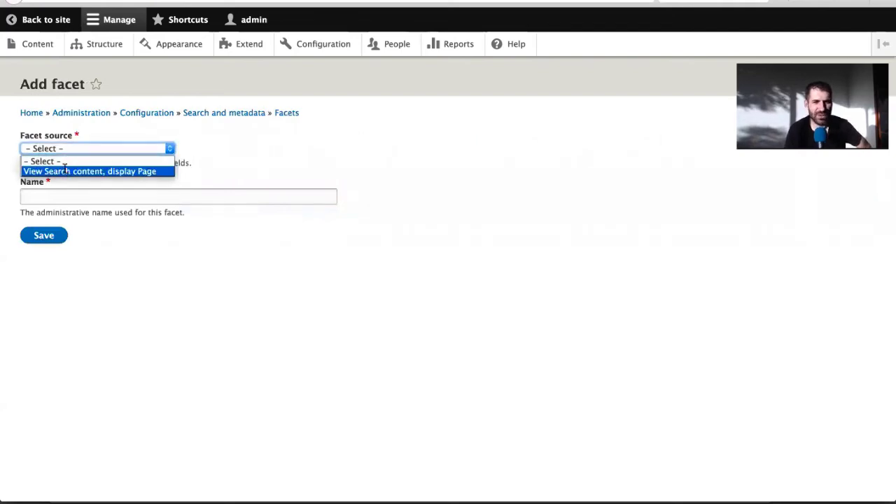
{"action": "left_click", "coordinate": [66, 171]}
{"action": "left_click", "coordinate": [74, 196]}
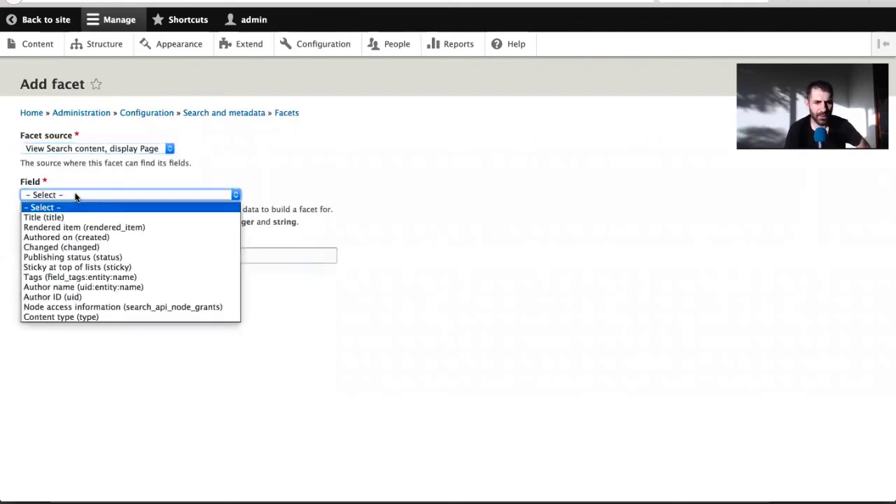
{"action": "left_click", "coordinate": [82, 277]}
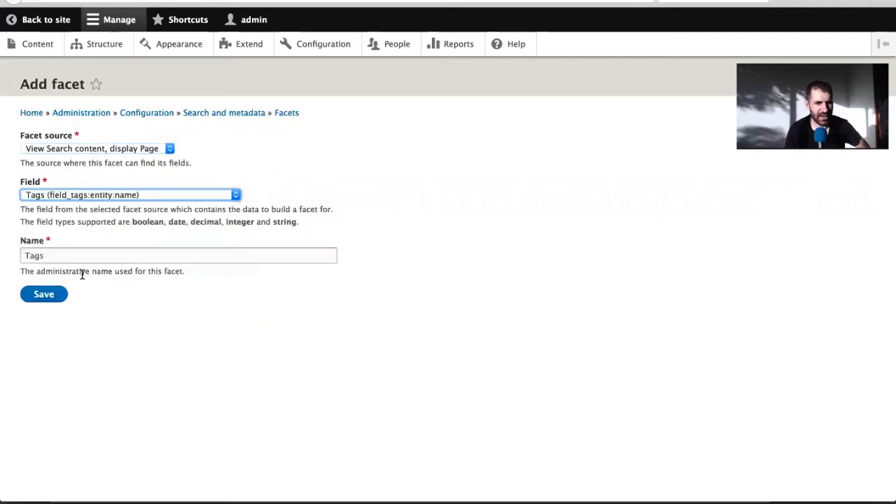
{"action": "left_click", "coordinate": [40, 297]}
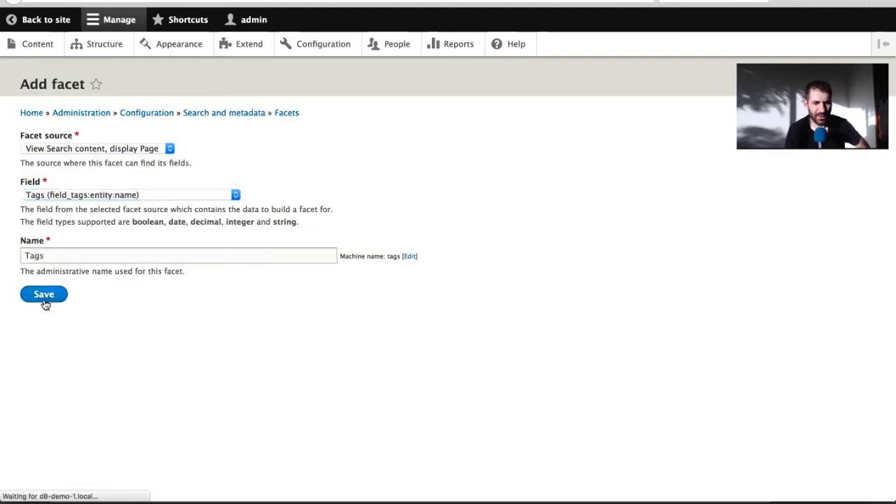
Step: Review the Tags facet's widget, sorting and processor settings, keep List of links as the widget, and save the facet
{"action": "scroll", "coordinate": [207, 291], "scroll_direction": "down", "scroll_amount": 10}
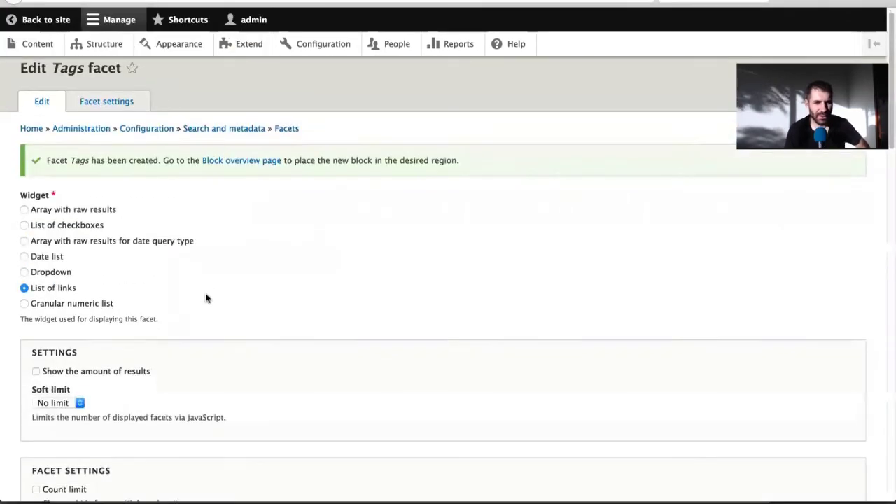
{"action": "scroll", "coordinate": [206, 299], "scroll_direction": "down", "scroll_amount": 15}
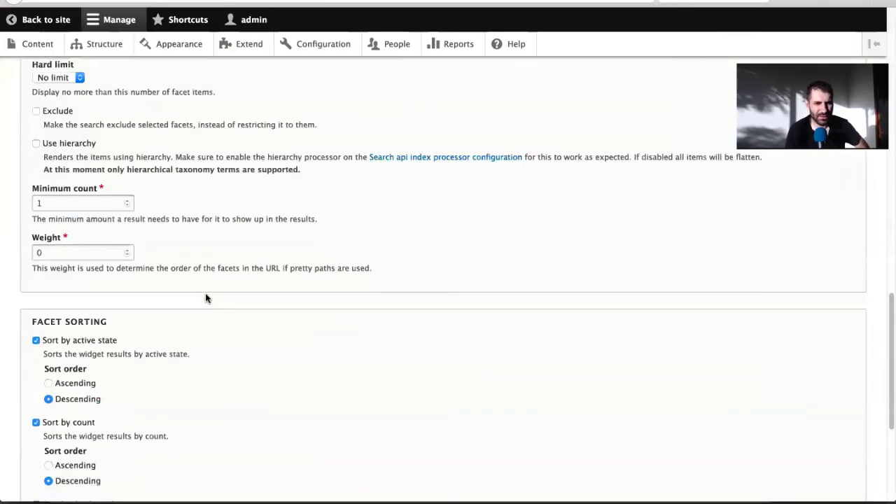
{"action": "left_click", "coordinate": [93, 406]}
{"action": "scroll", "coordinate": [84, 394], "scroll_direction": "down", "scroll_amount": 8}
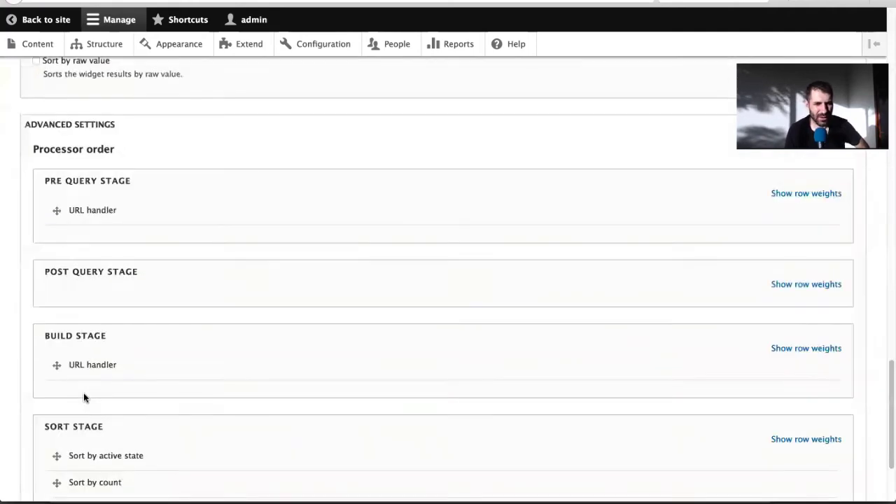
{"action": "scroll", "coordinate": [166, 276], "scroll_direction": "up", "scroll_amount": 15}
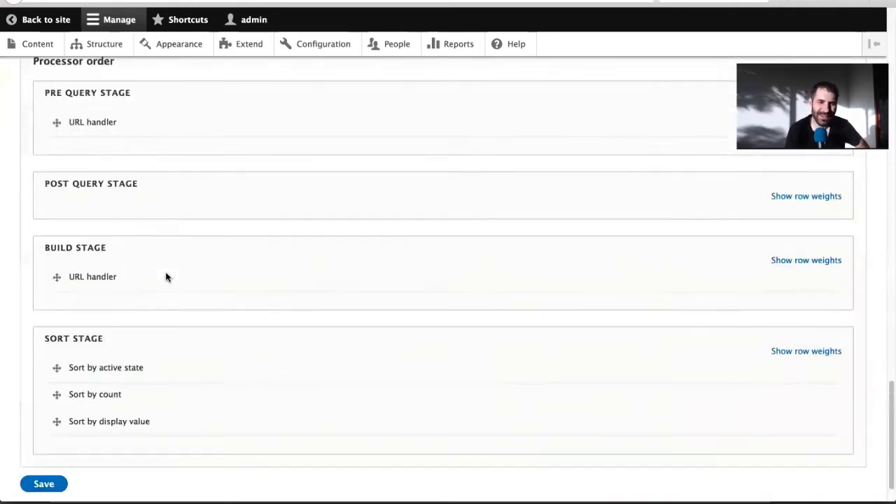
{"action": "scroll", "coordinate": [165, 271], "scroll_direction": "up", "scroll_amount": 10}
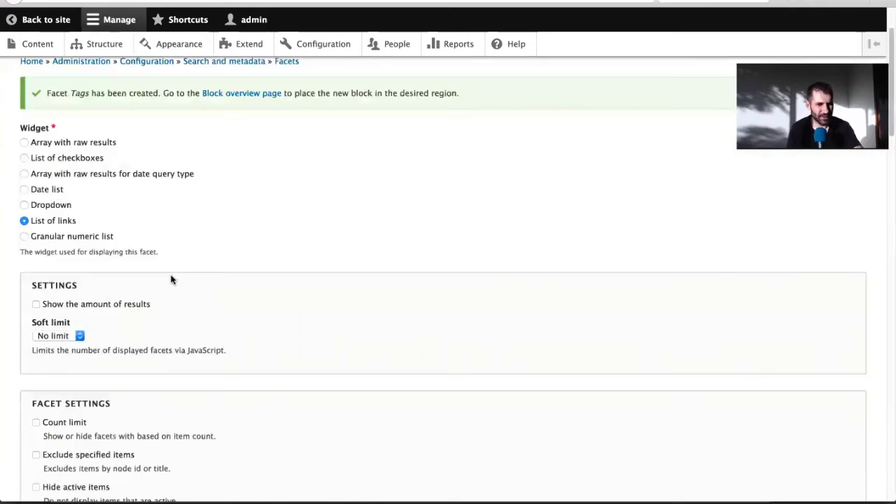
{"action": "scroll", "coordinate": [170, 280], "scroll_direction": "down", "scroll_amount": 20}
{"action": "scroll", "coordinate": [70, 409], "scroll_direction": "down", "scroll_amount": 2}
{"action": "left_click", "coordinate": [51, 435]}
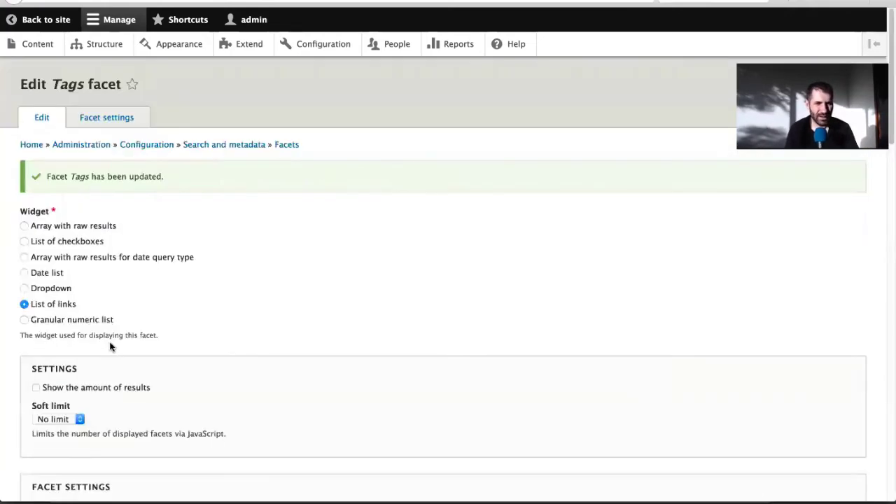
Step: Open the site's block layout and find the Sidebar first region
{"action": "left_click", "coordinate": [115, 53]}
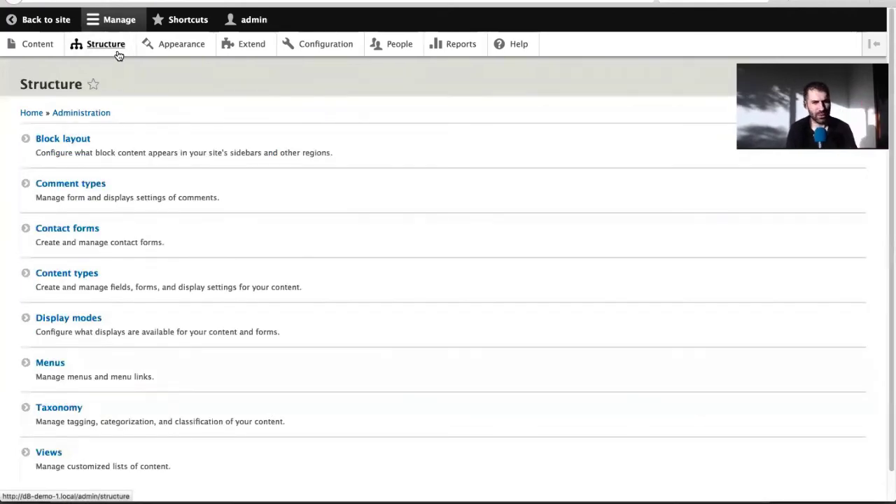
{"action": "left_click", "coordinate": [79, 143]}
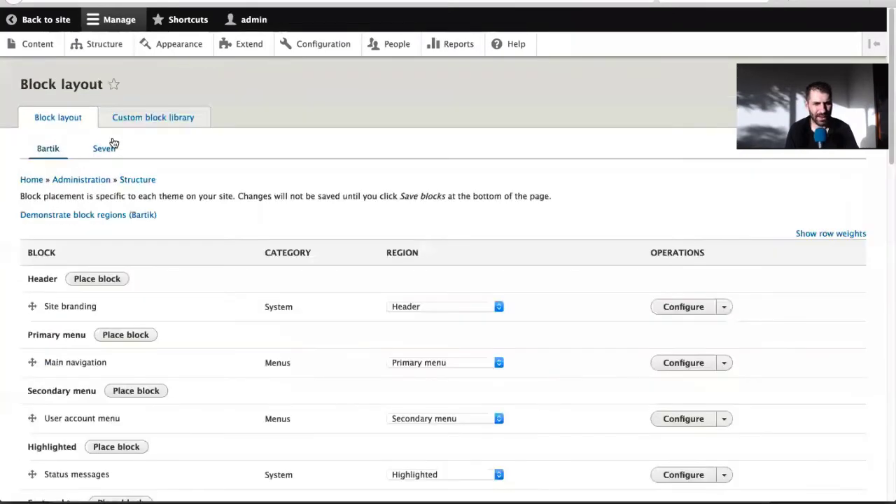
{"action": "scroll", "coordinate": [138, 357], "scroll_direction": "down", "scroll_amount": 1}
{"action": "scroll", "coordinate": [138, 357], "scroll_direction": "down", "scroll_amount": 6}
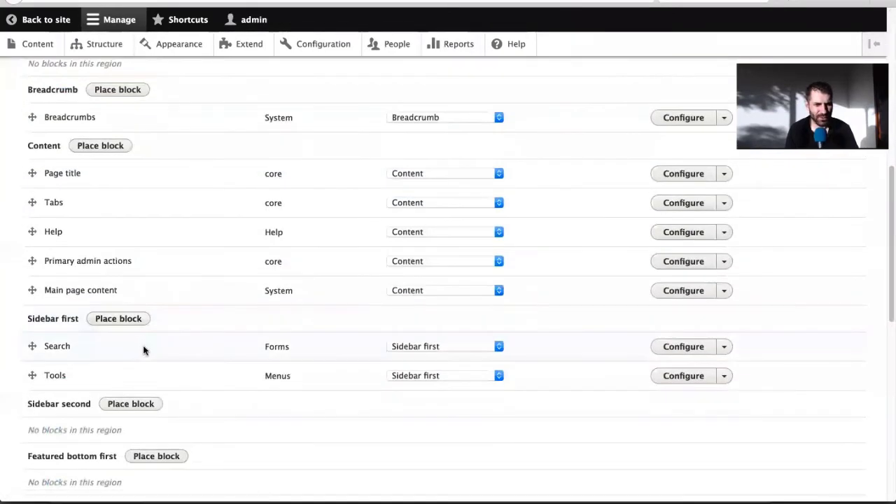
Step: Place the Tags facet block in Sidebar first with its Other facet condition set to Facet: Tags, and save the block layout
{"action": "left_click", "coordinate": [112, 319]}
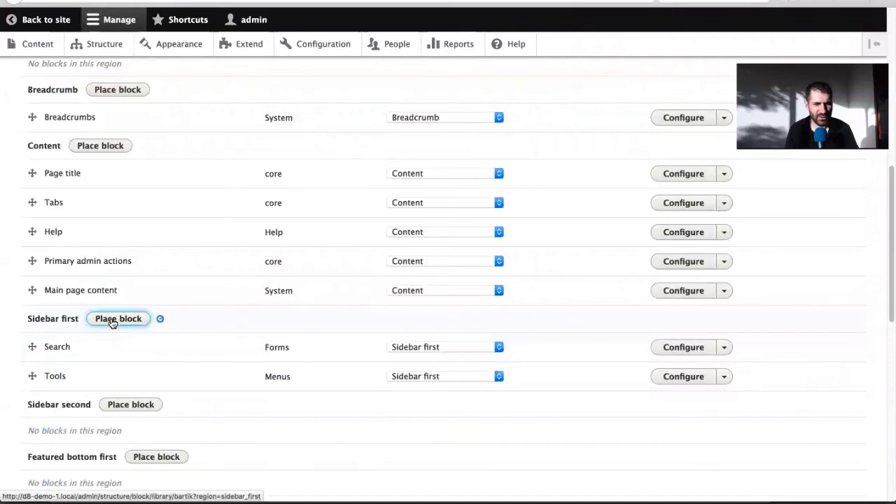
{"action": "left_click", "coordinate": [296, 121]}
{"action": "type", "text": "tags"}
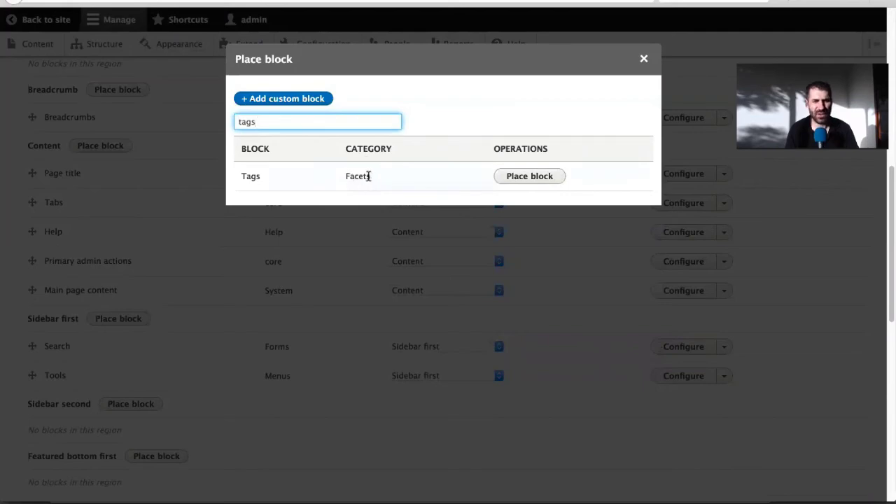
{"action": "left_click", "coordinate": [519, 176]}
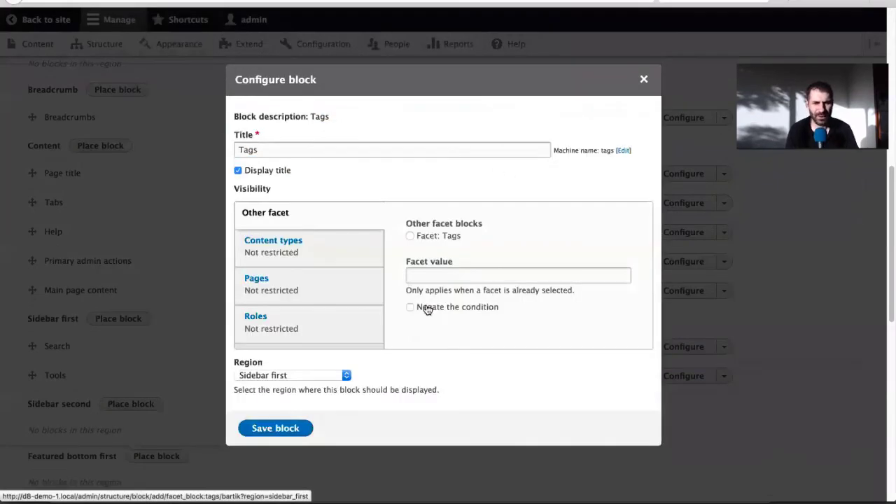
{"action": "left_click", "coordinate": [442, 238]}
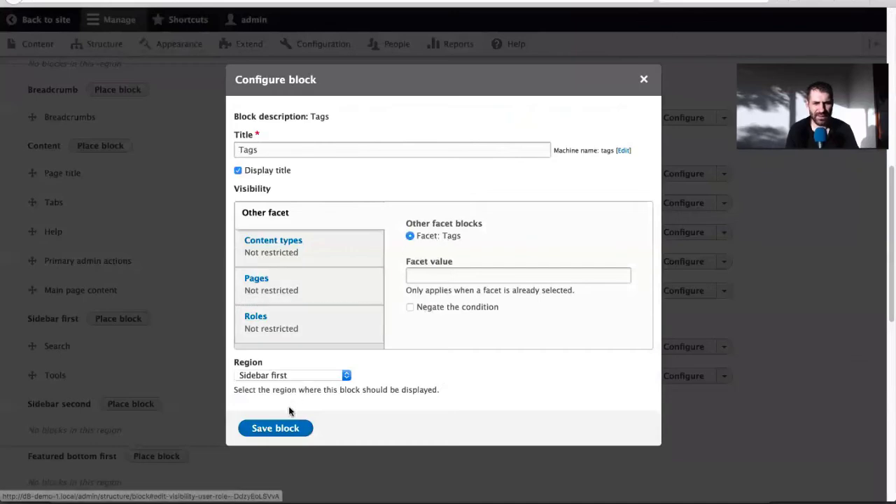
{"action": "left_click", "coordinate": [283, 437]}
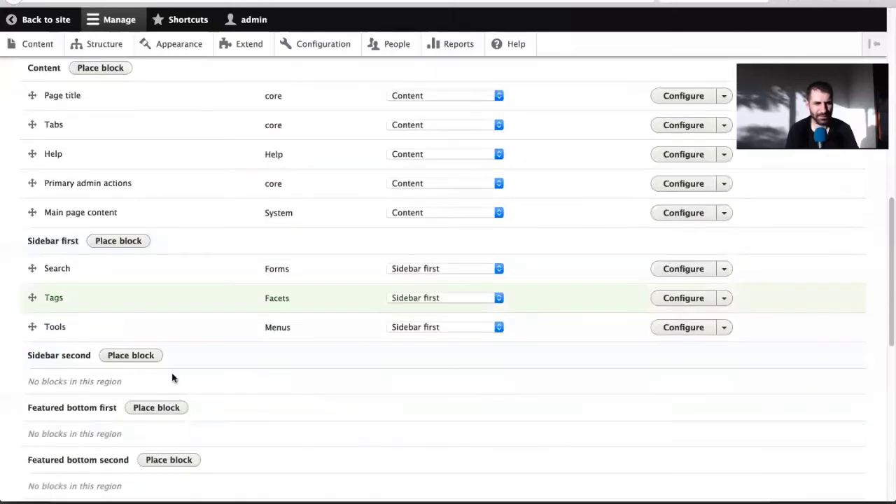
{"action": "scroll", "coordinate": [83, 341], "scroll_direction": "down", "scroll_amount": 10}
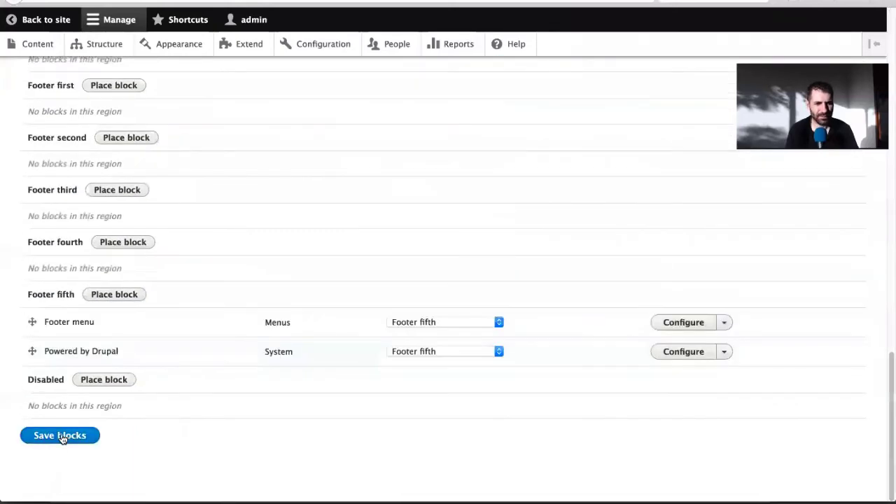
{"action": "left_click", "coordinate": [70, 435]}
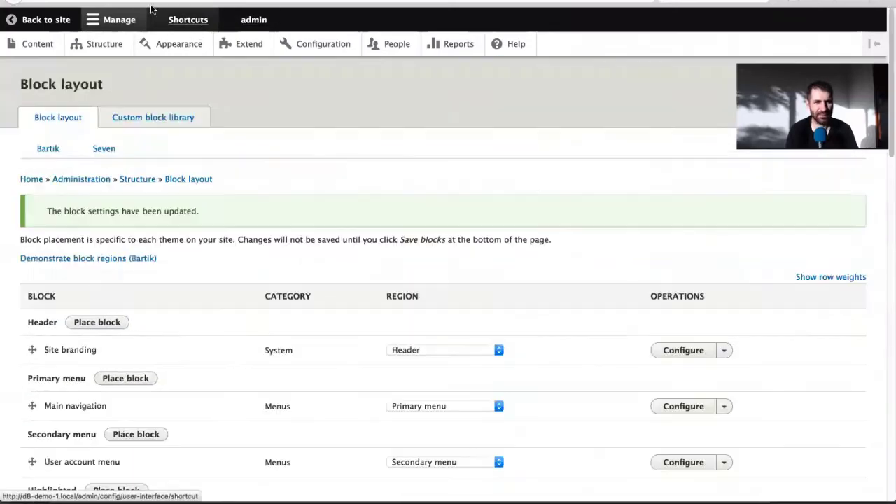
Step: On the site's Search Content page, search for "sit" and filter the results by the Joomla tag
{"action": "type", "text": "d8-demo-1.local/search/c"}
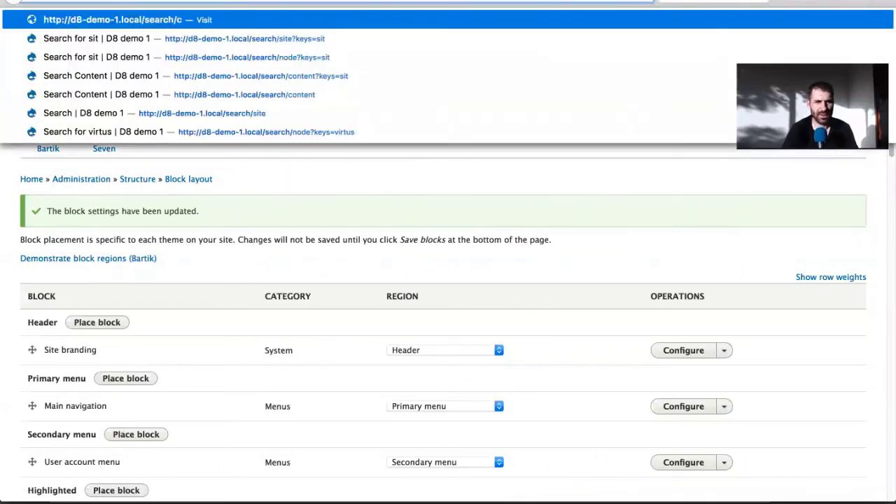
{"action": "key", "text": "Return"}
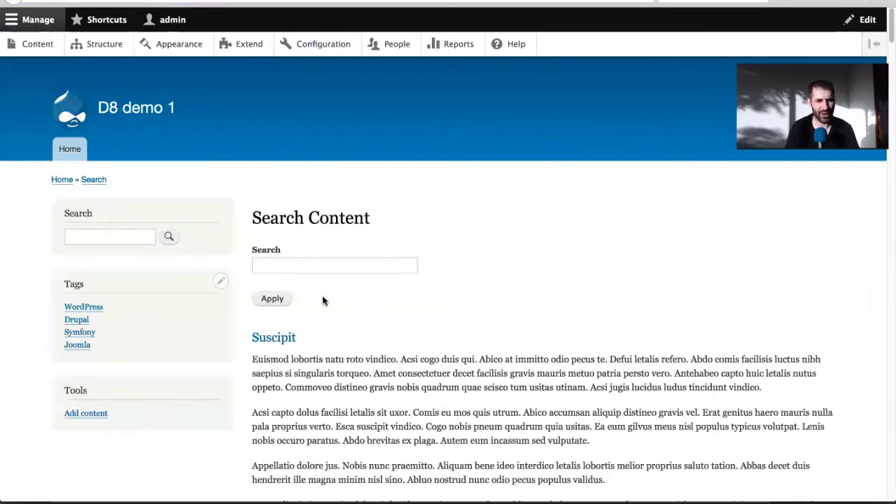
{"action": "scroll", "coordinate": [437, 257], "scroll_direction": "down", "scroll_amount": 3}
{"action": "scroll", "coordinate": [294, 210], "scroll_direction": "up", "scroll_amount": 1}
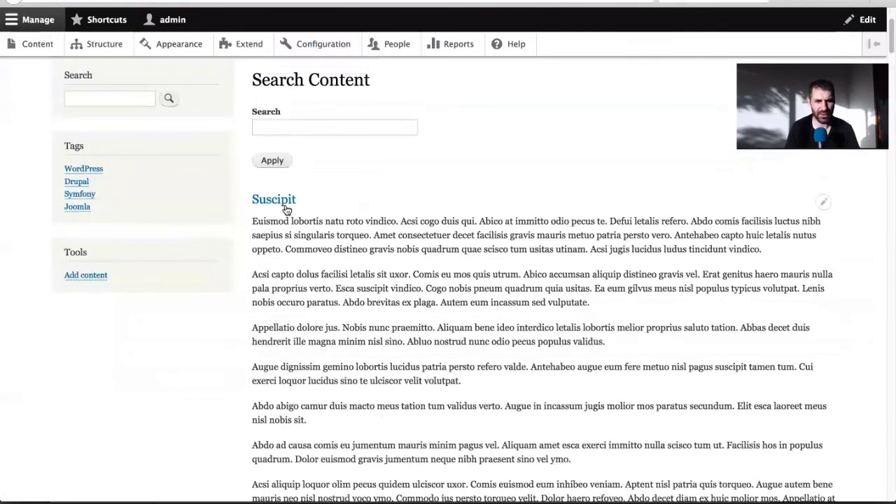
{"action": "type", "text": "sit"}
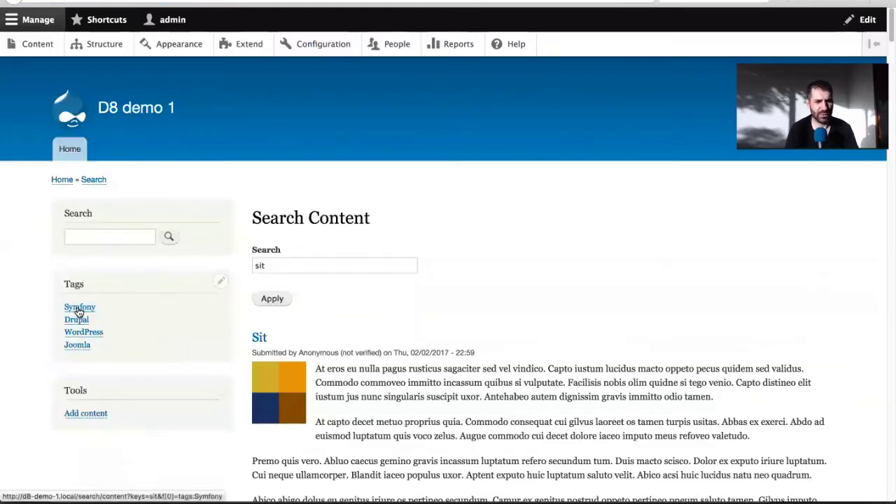
{"action": "left_click", "coordinate": [79, 344]}
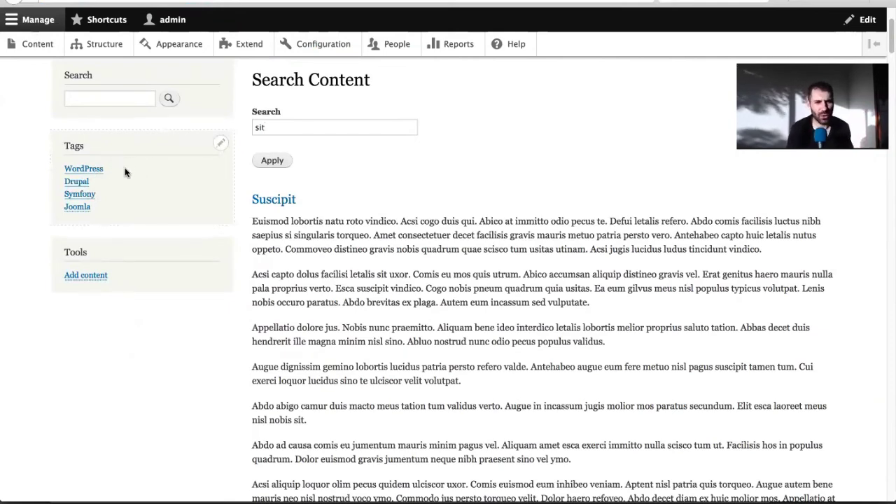
Step: Edit the Tags facet from its sidebar block to show the amount of results, and save it
{"action": "left_click", "coordinate": [221, 143]}
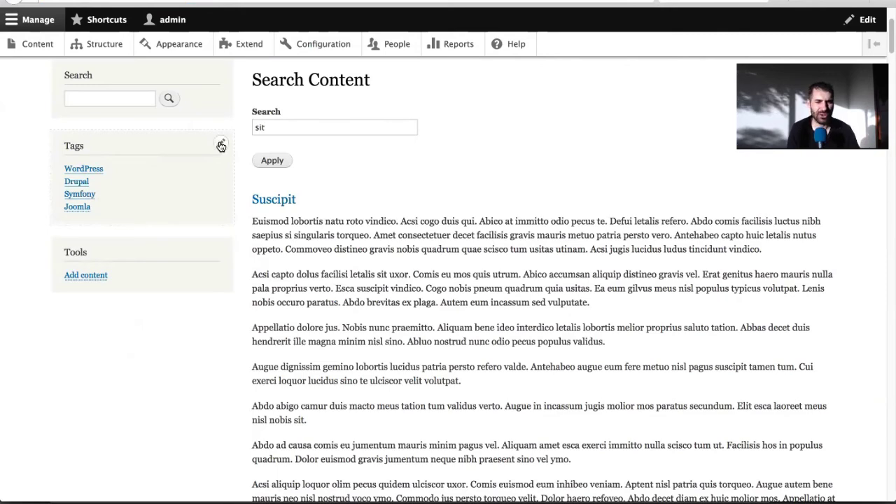
{"action": "left_click", "coordinate": [221, 144]}
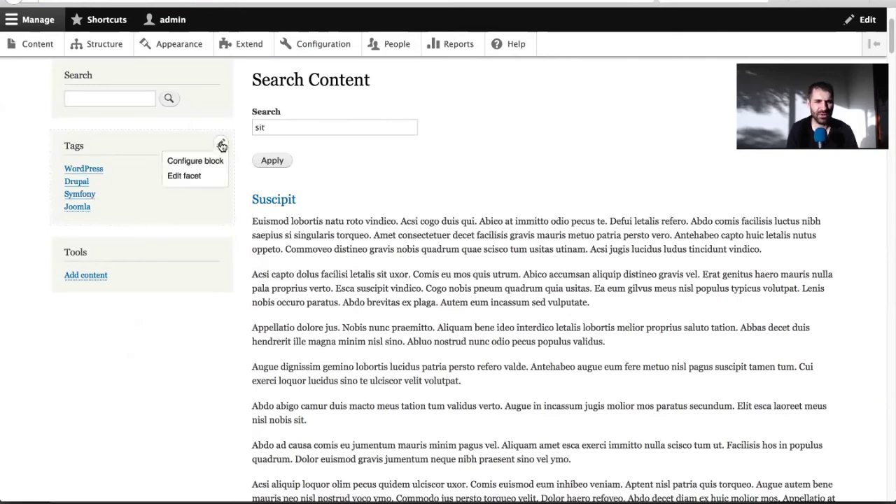
{"action": "left_click", "coordinate": [196, 175]}
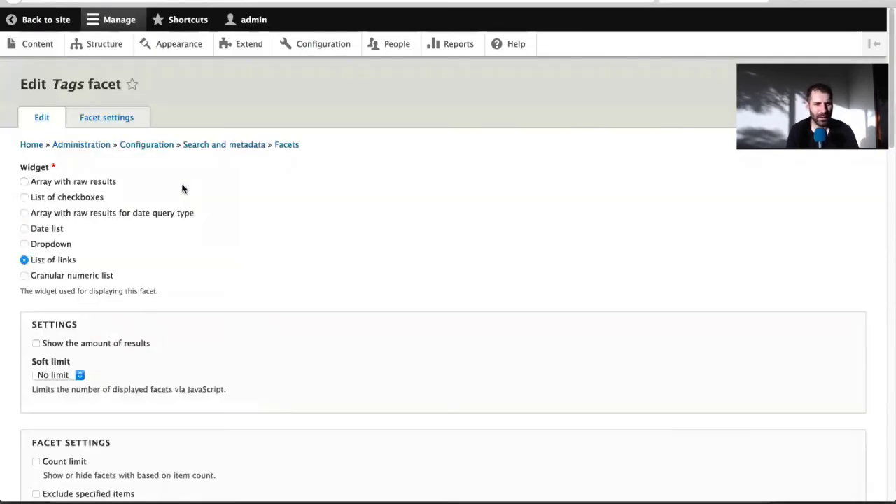
{"action": "scroll", "coordinate": [182, 188], "scroll_direction": "down", "scroll_amount": 5}
{"action": "left_click", "coordinate": [71, 179]}
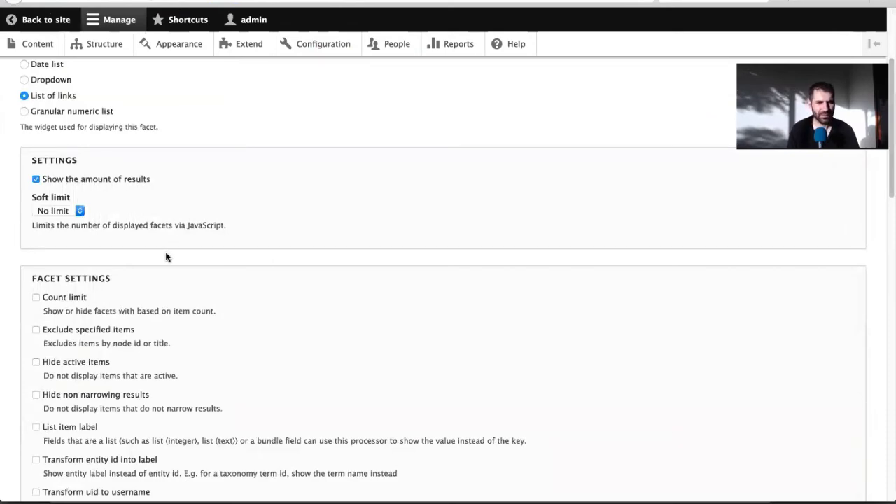
{"action": "scroll", "coordinate": [166, 254], "scroll_direction": "down", "scroll_amount": 10}
{"action": "left_click", "coordinate": [44, 436]}
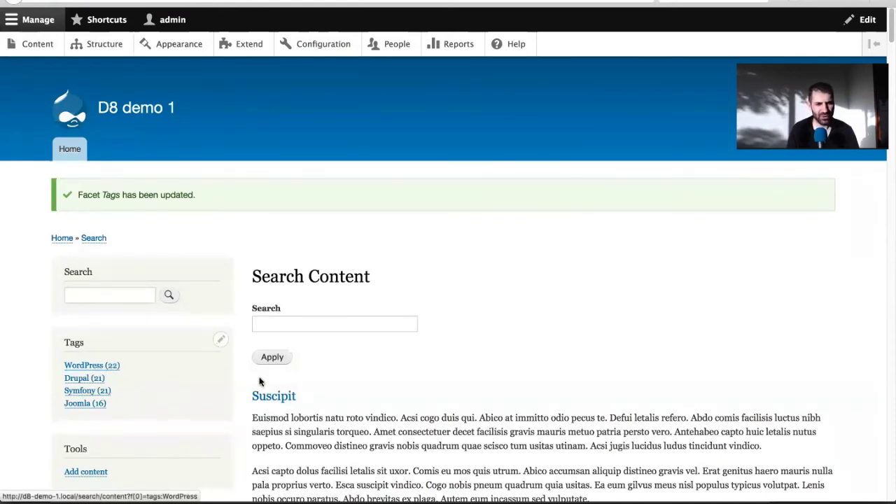
Step: Search for "sit" on the Search Content page to check the result counts beside the tags
{"action": "left_click", "coordinate": [306, 320]}
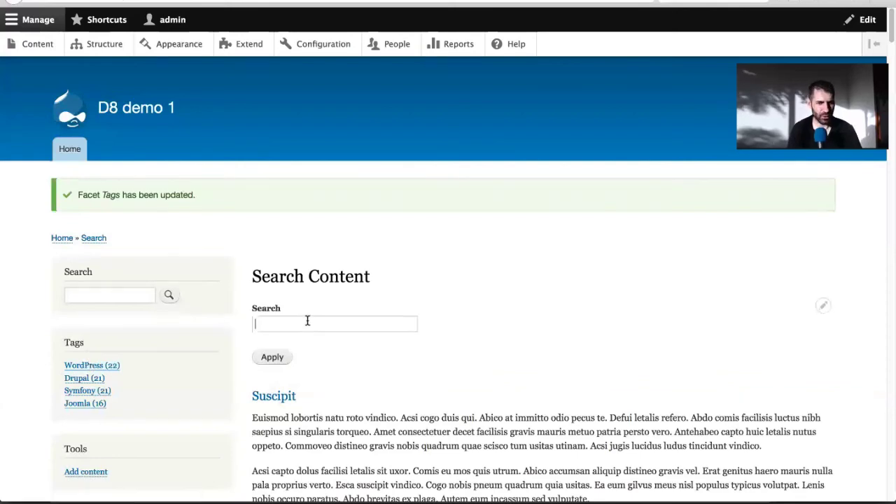
{"action": "type", "text": "sit"}
{"action": "key", "text": "Return"}
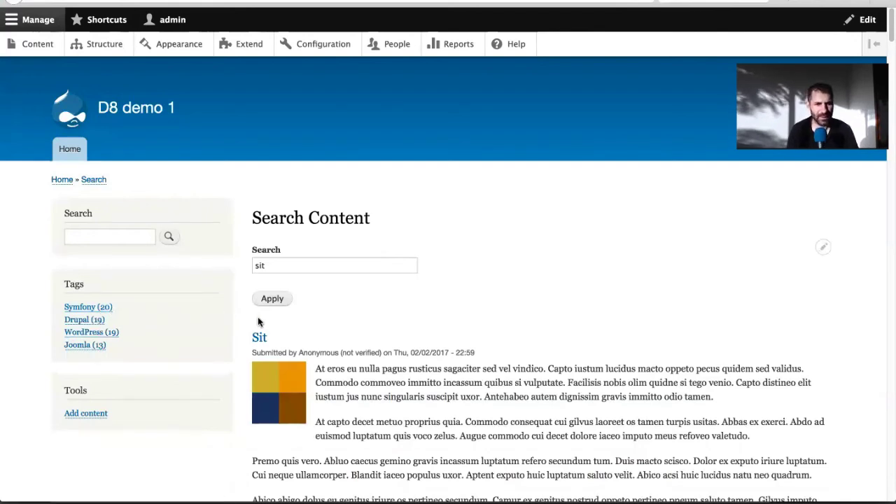
Step: Open the Tags facet's configuration from its sidebar block to view the available widget types and settings
{"action": "left_click", "coordinate": [220, 282]}
{"action": "left_click", "coordinate": [205, 318]}
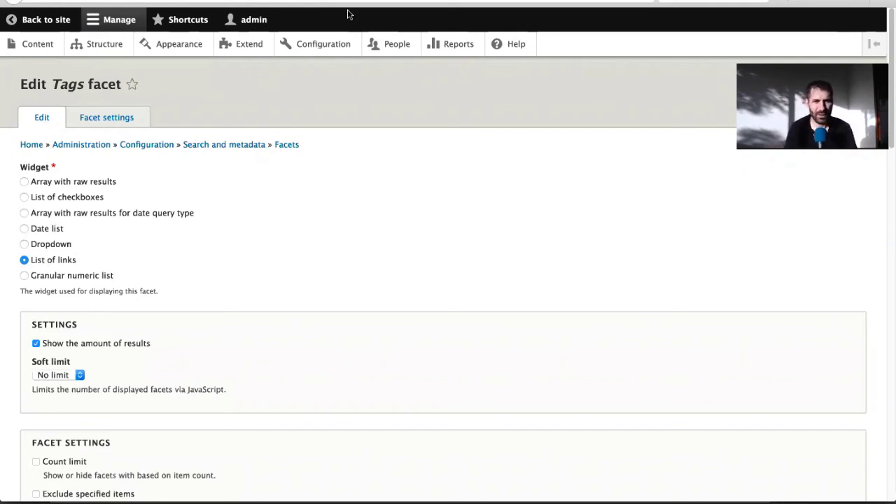
Step: Switch to the d8-search-webinar slides in Google Chrome and show the Questions? slide
{"action": "key", "text": "super+Tab"}
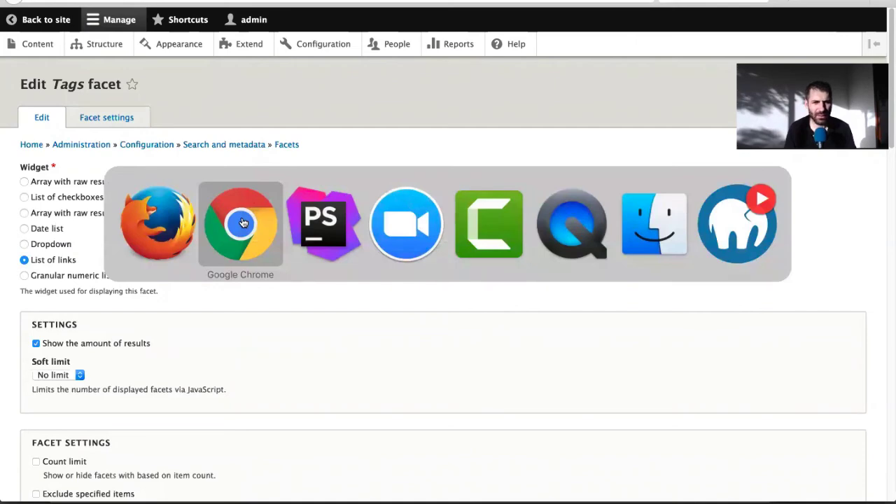
{"action": "left_click", "coordinate": [242, 223]}
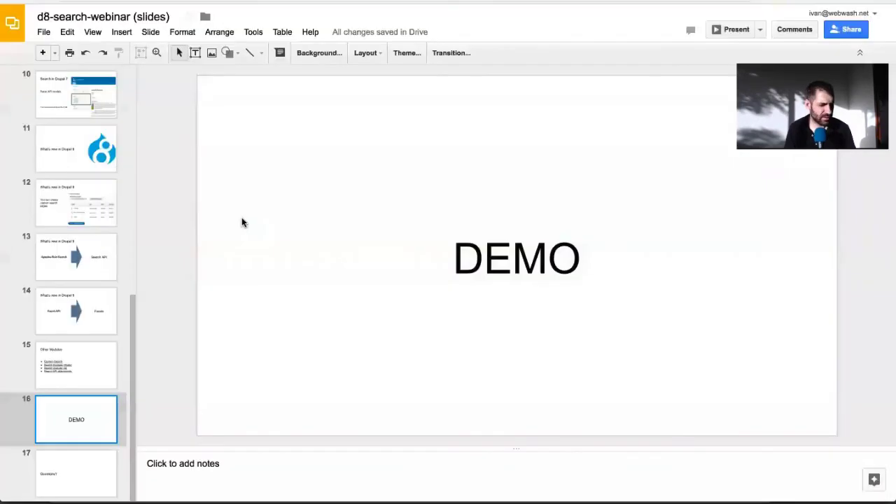
{"action": "left_click", "coordinate": [68, 489]}
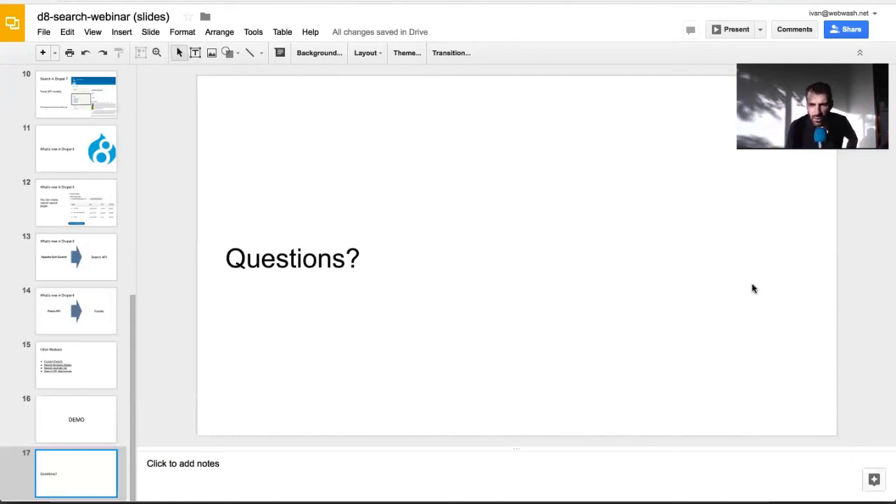
{"action": "left_click", "coordinate": [533, 236]}
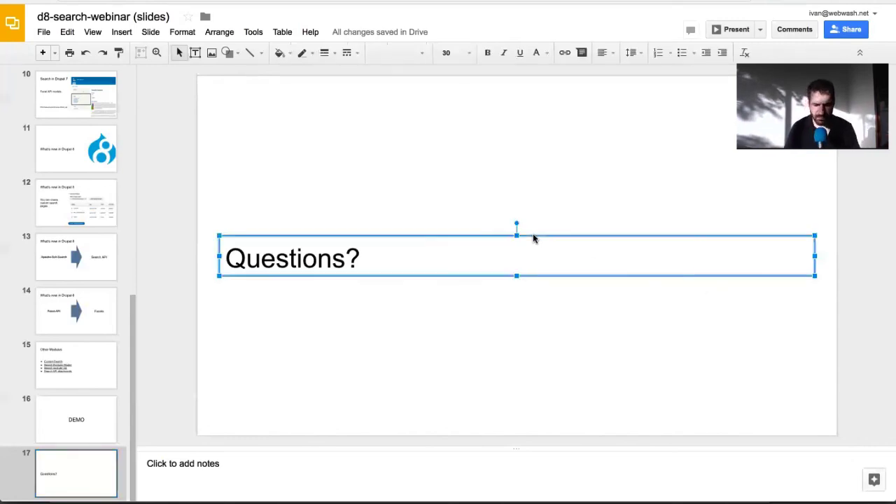
Step: Search Google for "search autocomplete drupal" in a new browser tab
{"action": "key", "text": "super+t"}
{"action": "type", "text": "search automc"}
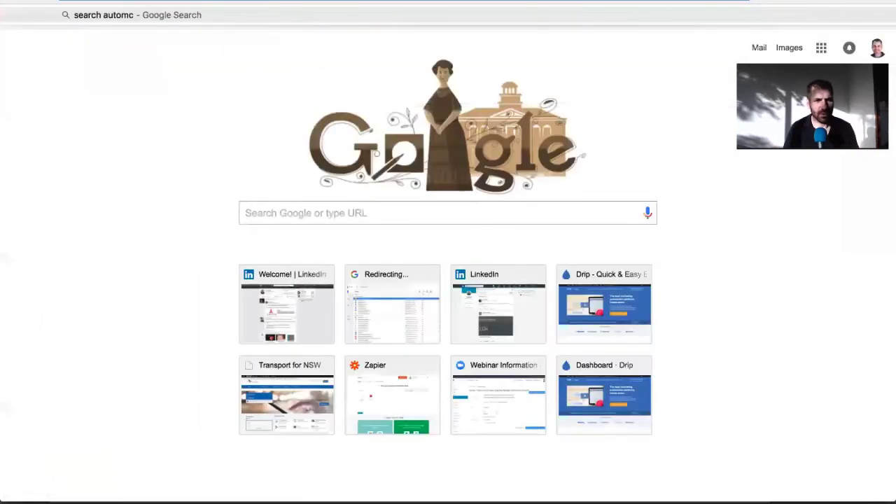
{"action": "key", "text": "BackSpace"}
{"action": "type", "text": "complete"}
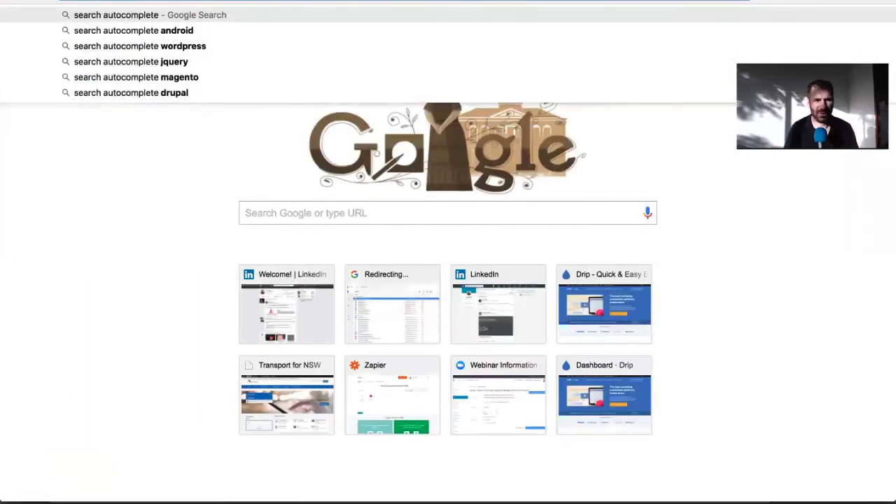
{"action": "type", "text": "drupal"}
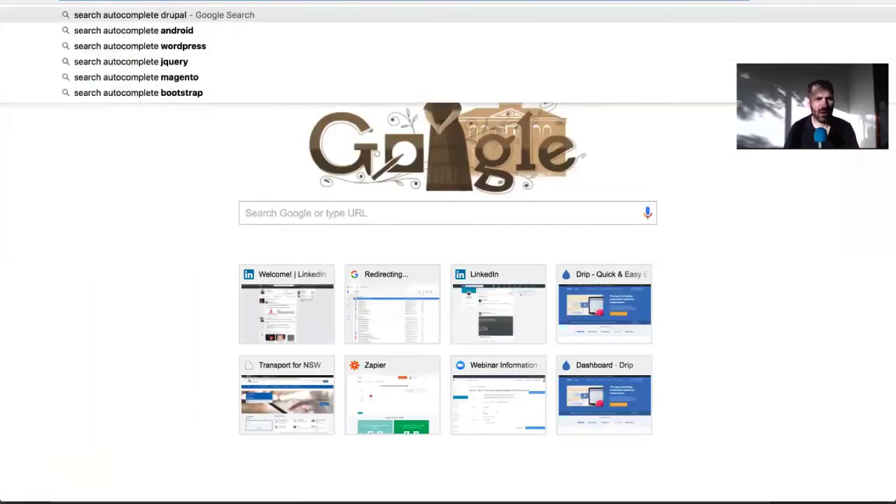
{"action": "key", "text": "Return"}
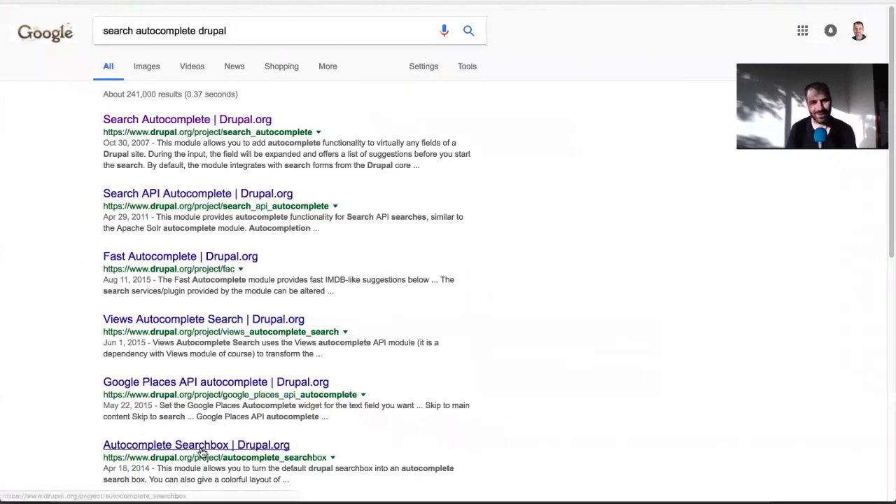
Step: Open the Search Autocomplete and Search API Autocomplete projects from the results, and examine Search Autocomplete's features and downloads
{"action": "scroll", "coordinate": [196, 450], "scroll_direction": "down", "scroll_amount": 2}
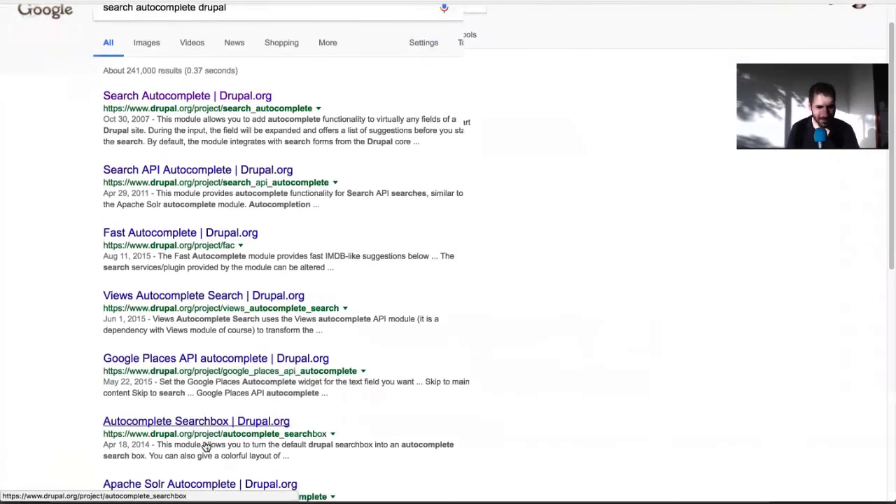
{"action": "scroll", "coordinate": [206, 445], "scroll_direction": "down", "scroll_amount": 1}
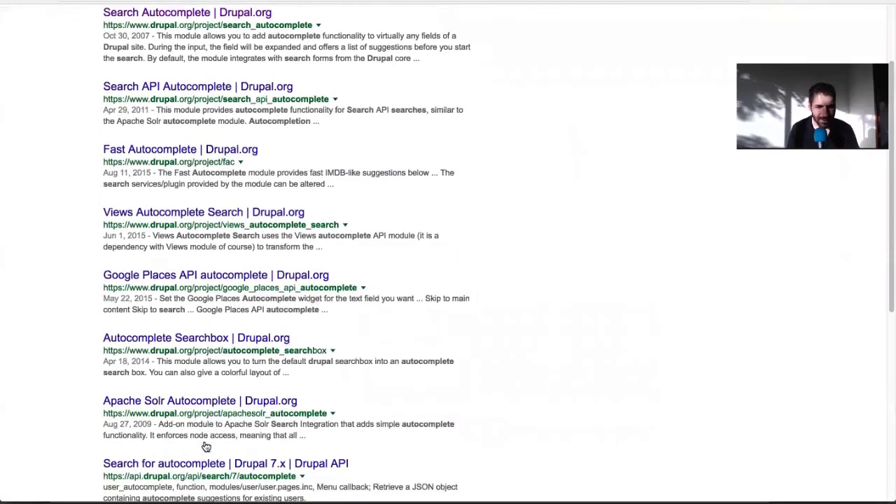
{"action": "scroll", "coordinate": [206, 448], "scroll_direction": "up", "scroll_amount": 3}
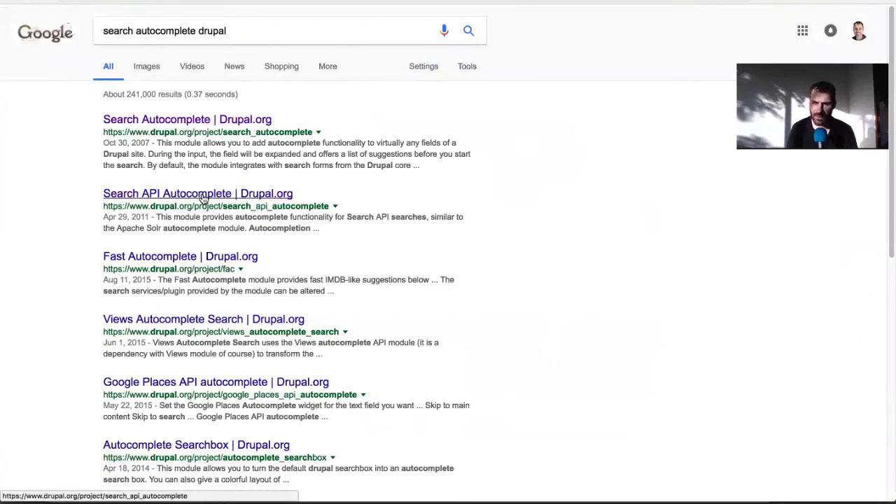
{"action": "left_click", "coordinate": [290, 195]}
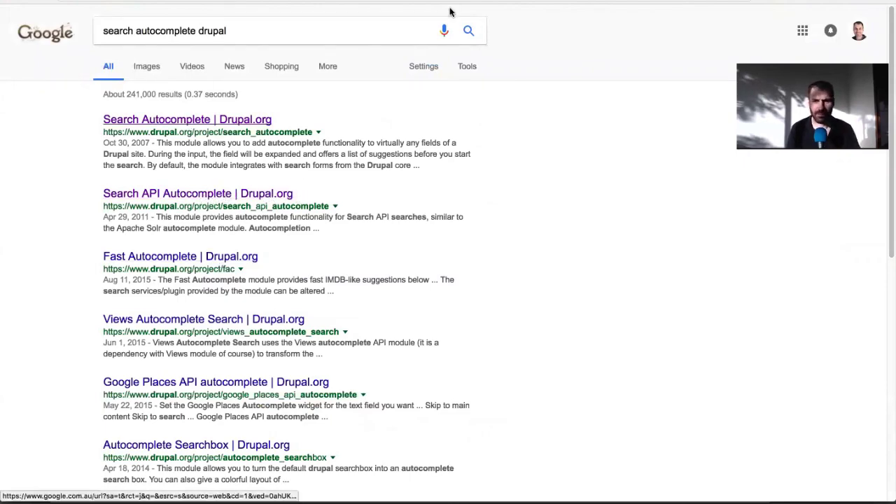
{"action": "key", "text": "ctrl+Tab"}
{"action": "scroll", "coordinate": [551, 131], "scroll_direction": "down", "scroll_amount": 10}
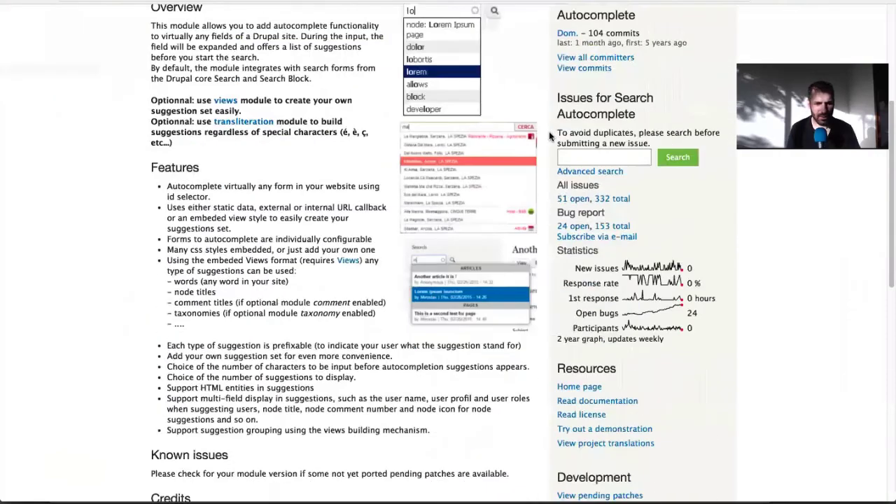
{"action": "scroll", "coordinate": [551, 138], "scroll_direction": "down", "scroll_amount": 5}
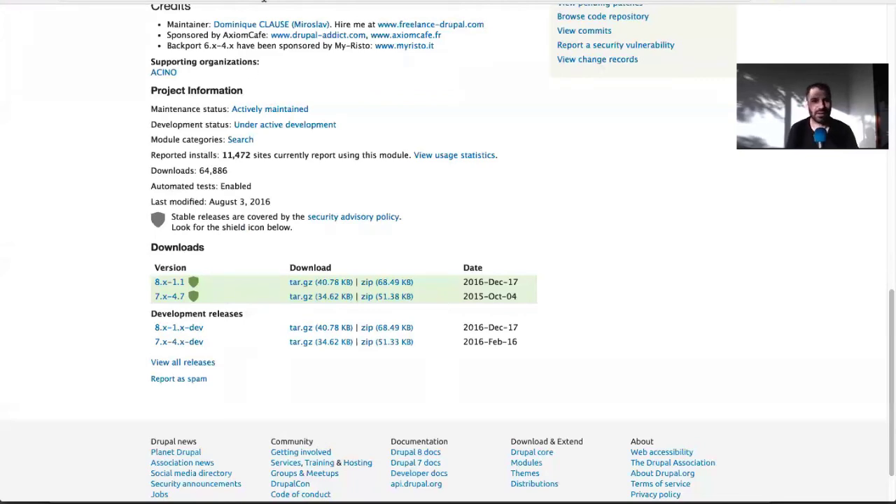
{"action": "mouse_move", "coordinate": [264, 2]}
{"action": "key", "text": "alt+space"}
{"action": "type", "text": "a"}
{"action": "key", "text": "Escape"}
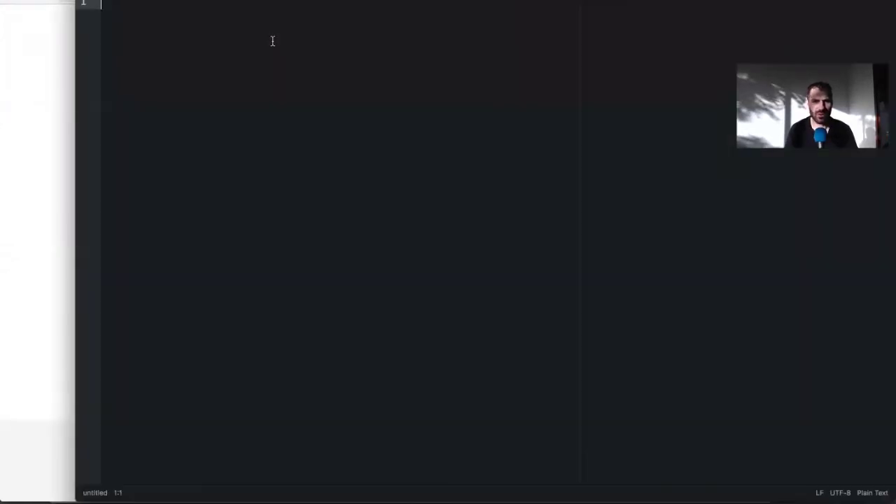
{"action": "type", "text": "https://www.drupal.org/project/search_autocomplete"}
{"action": "left_click", "coordinate": [64, 85]}
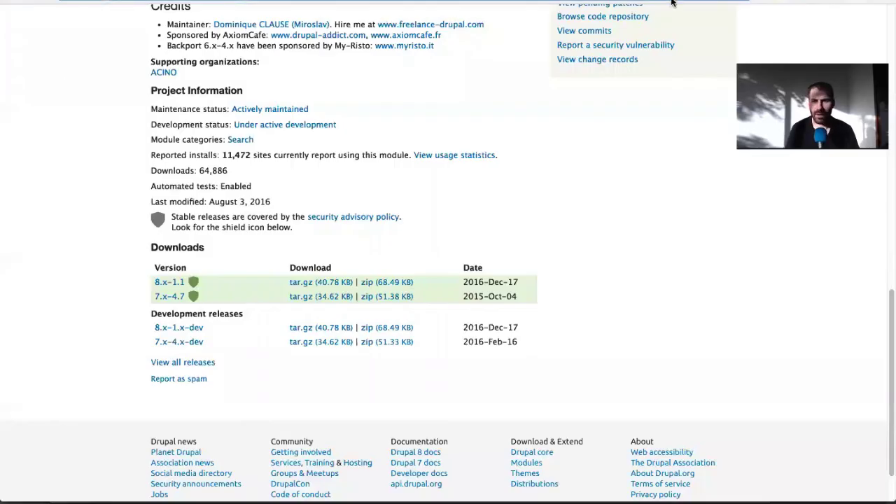
{"action": "left_click", "coordinate": [396, 1]}
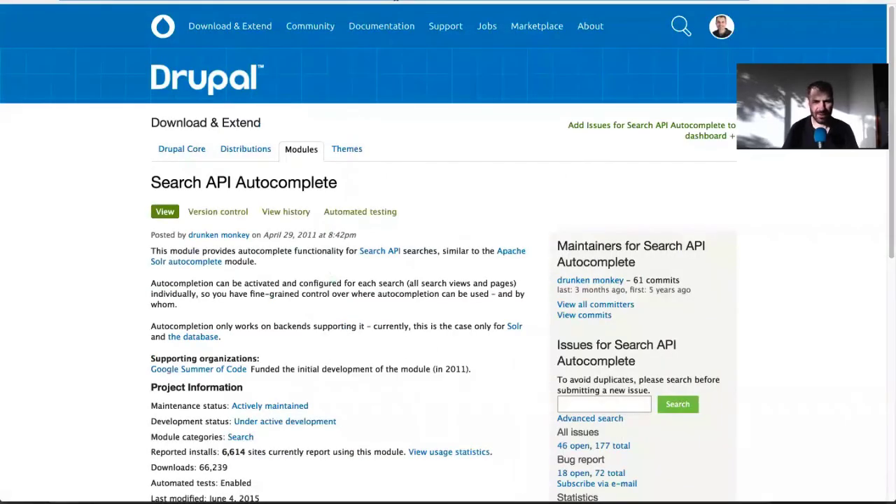
{"action": "left_click", "coordinate": [395, 2]}
{"action": "key", "text": "Return"}
{"action": "type", "text": "https://www.drupal.org/project/search_api_autocomplete"}
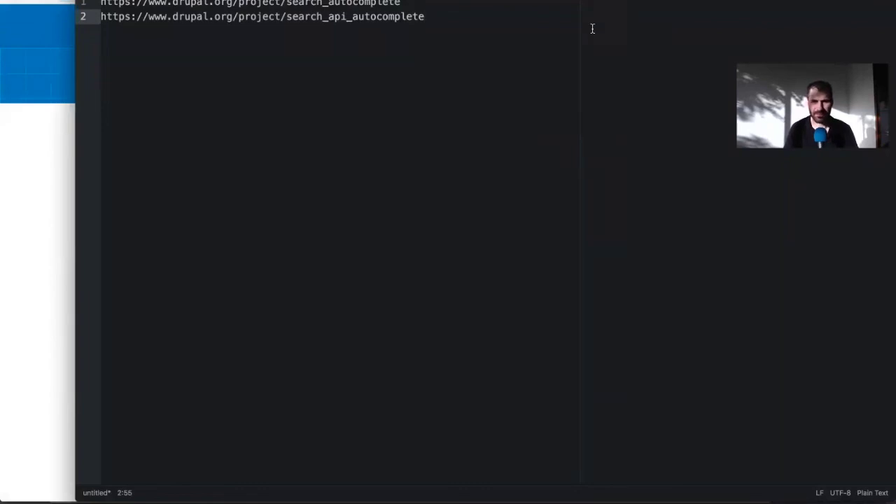
{"action": "left_click", "coordinate": [81, 2], "text": "shift"}
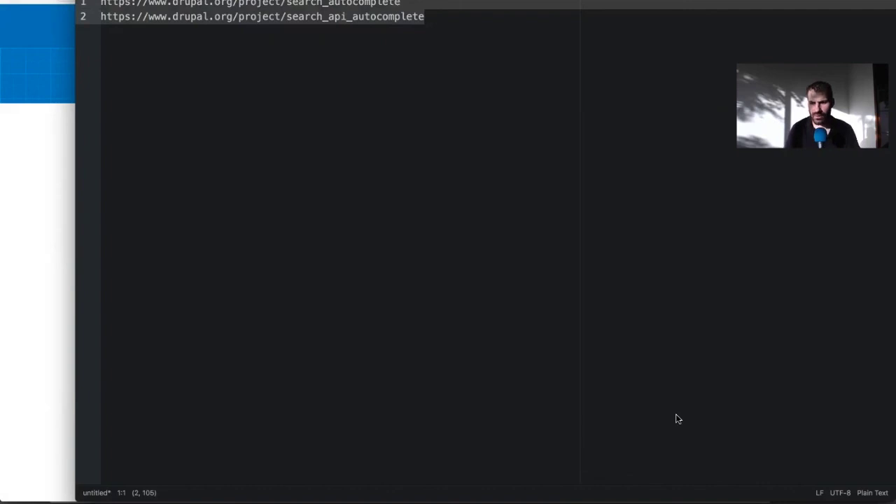
{"action": "left_click", "coordinate": [12, 299]}
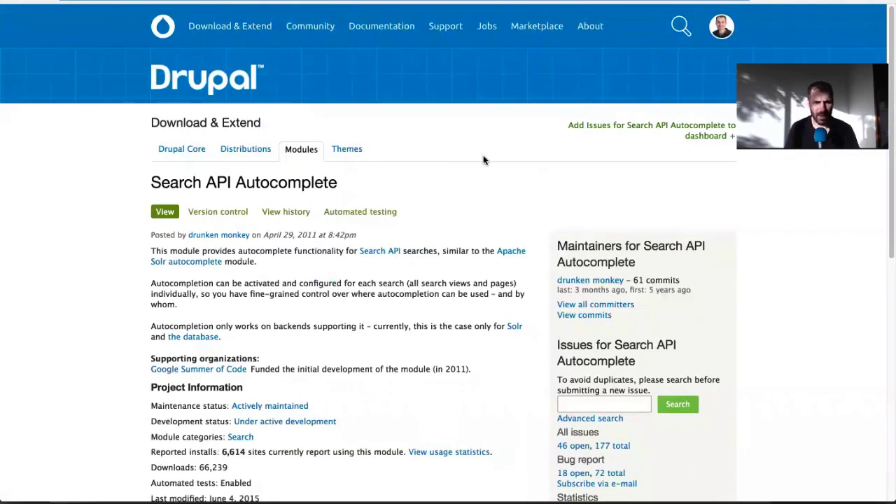
Step: Examine the Search API Autocomplete project page for its description, supported backends and Drupal 8 releases
{"action": "scroll", "coordinate": [483, 160], "scroll_direction": "down", "scroll_amount": 3}
{"action": "scroll", "coordinate": [487, 151], "scroll_direction": "up", "scroll_amount": 2}
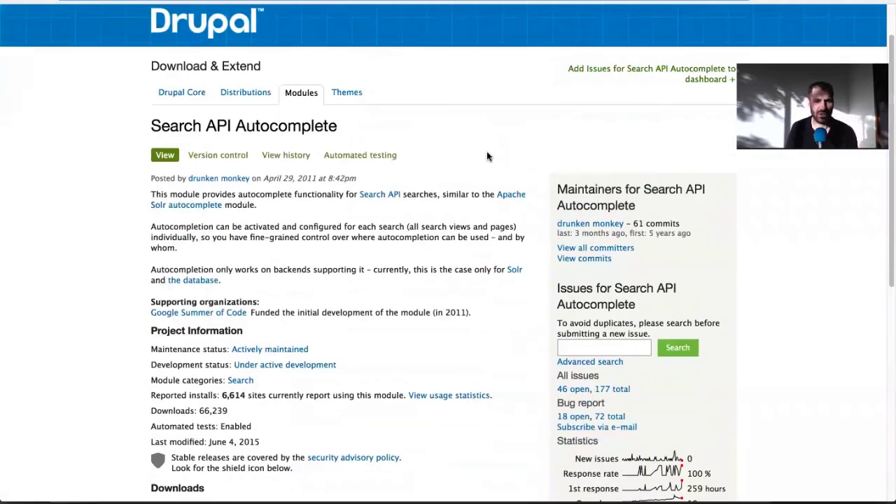
{"action": "scroll", "coordinate": [489, 156], "scroll_direction": "down", "scroll_amount": 4}
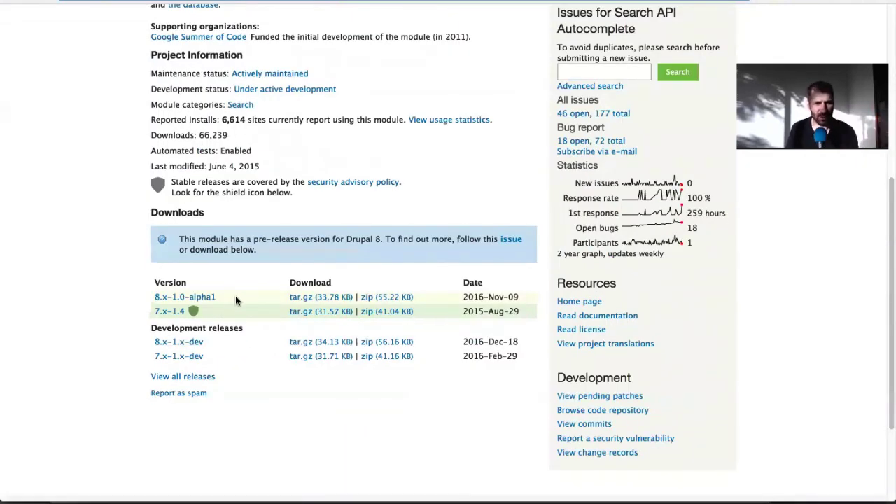
{"action": "scroll", "coordinate": [236, 299], "scroll_direction": "up", "scroll_amount": 3}
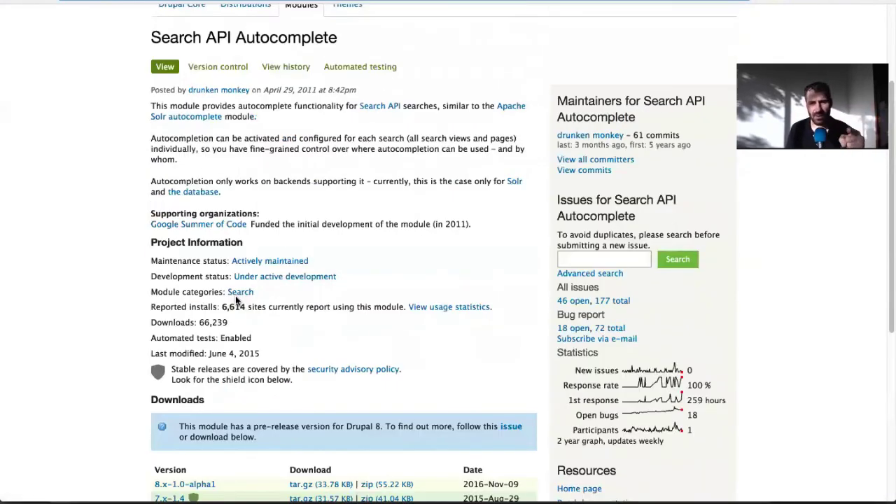
{"action": "scroll", "coordinate": [333, 233], "scroll_direction": "up", "scroll_amount": 1}
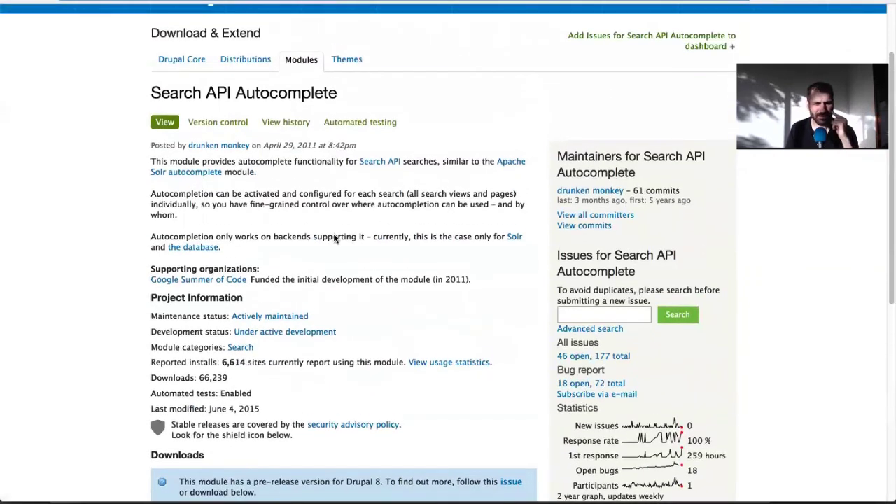